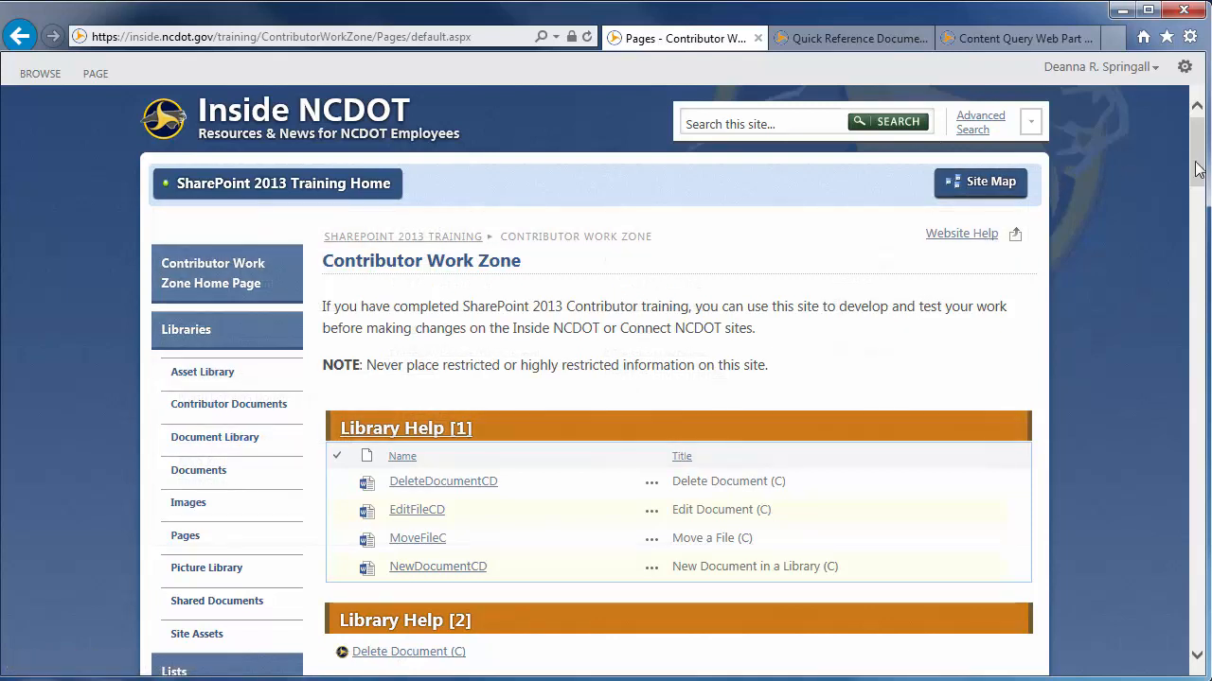
Review the Library Help lists, the Navigation view of Quick Reference Documents, and the Content Query Web Part Demo page
{"action": "left_click_drag", "start_coordinate": [1200, 162], "coordinate": [1200, 186]}
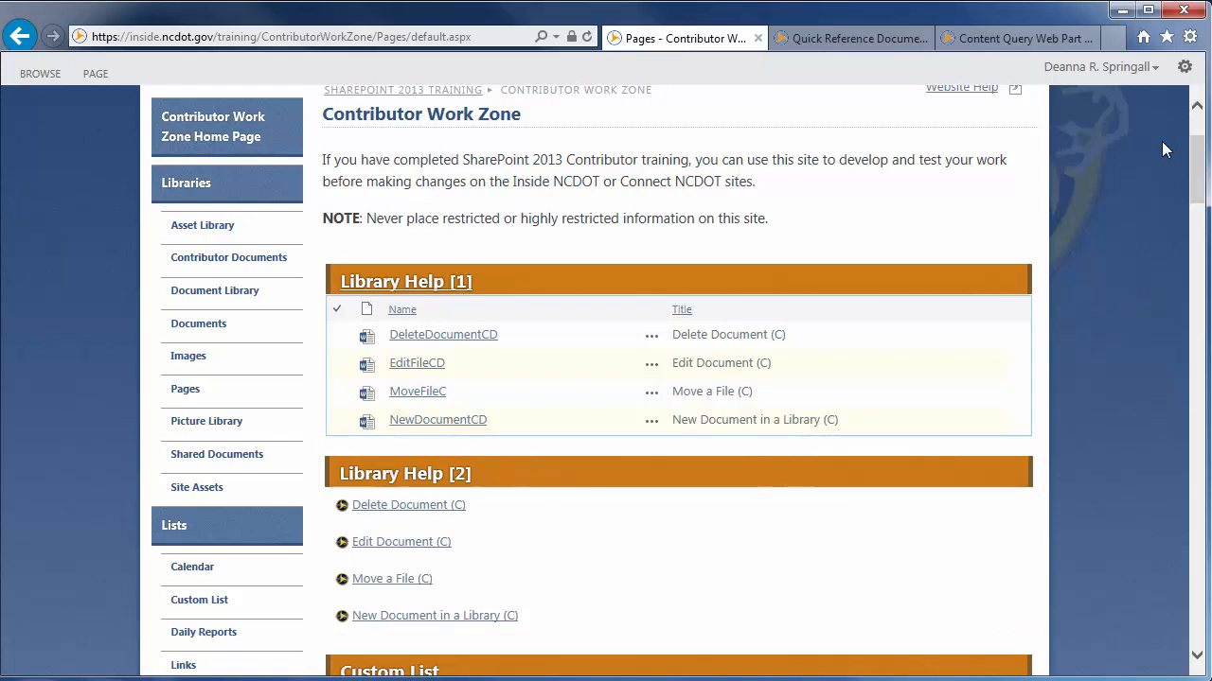
{"action": "left_click", "coordinate": [851, 42]}
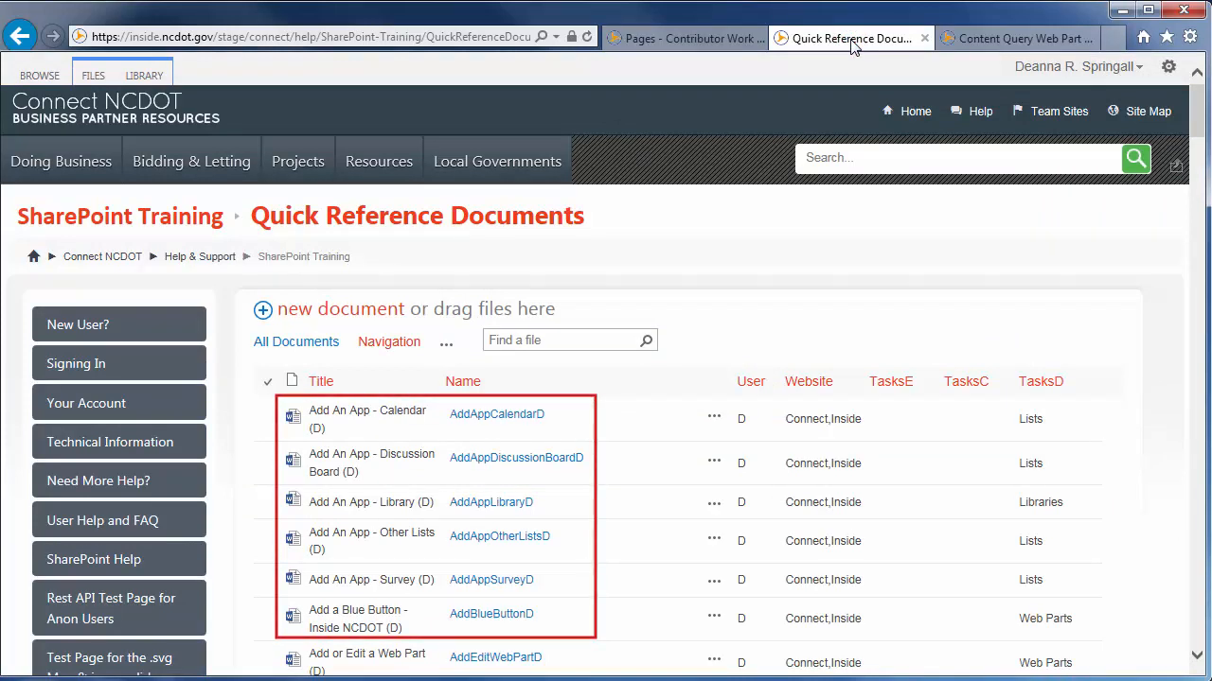
{"action": "left_click", "coordinate": [396, 345]}
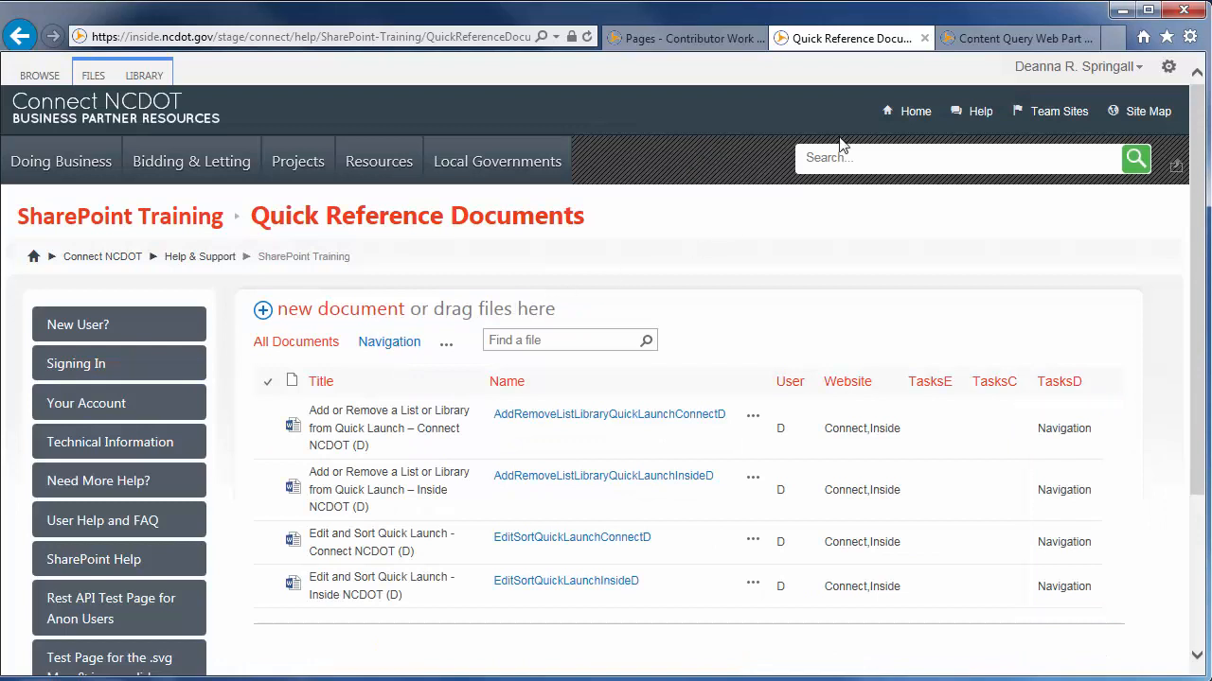
{"action": "left_click", "coordinate": [979, 39]}
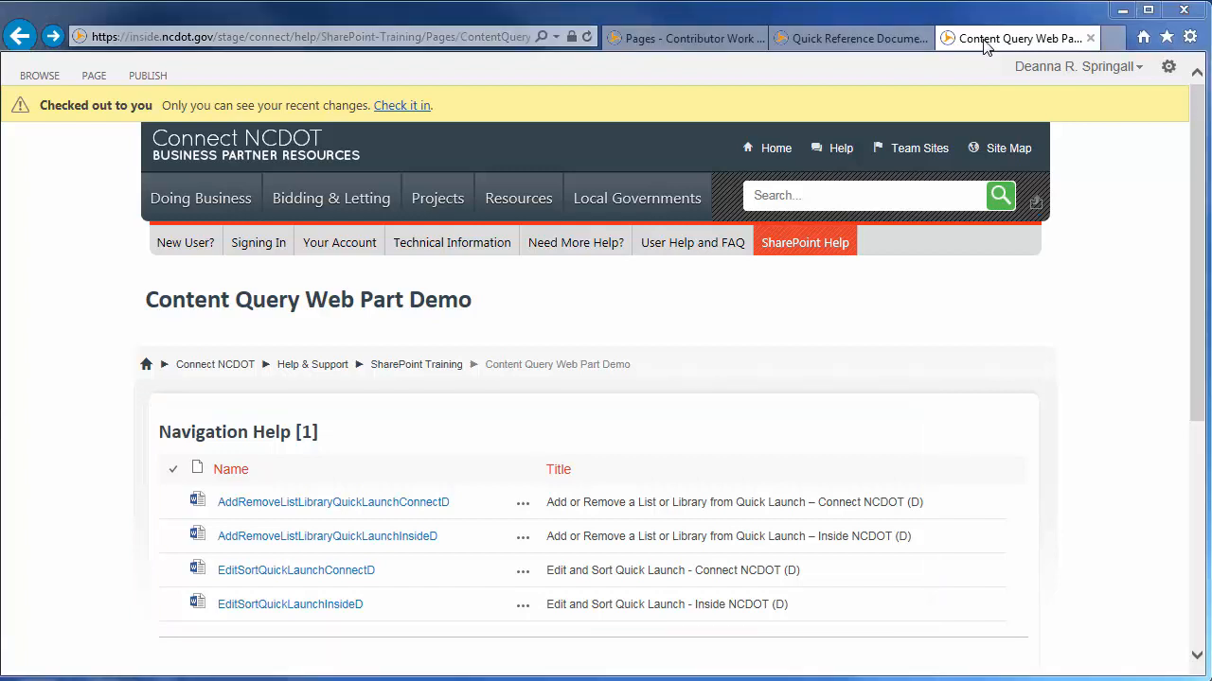
{"action": "left_click_drag", "start_coordinate": [1197, 121], "coordinate": [1179, 316]}
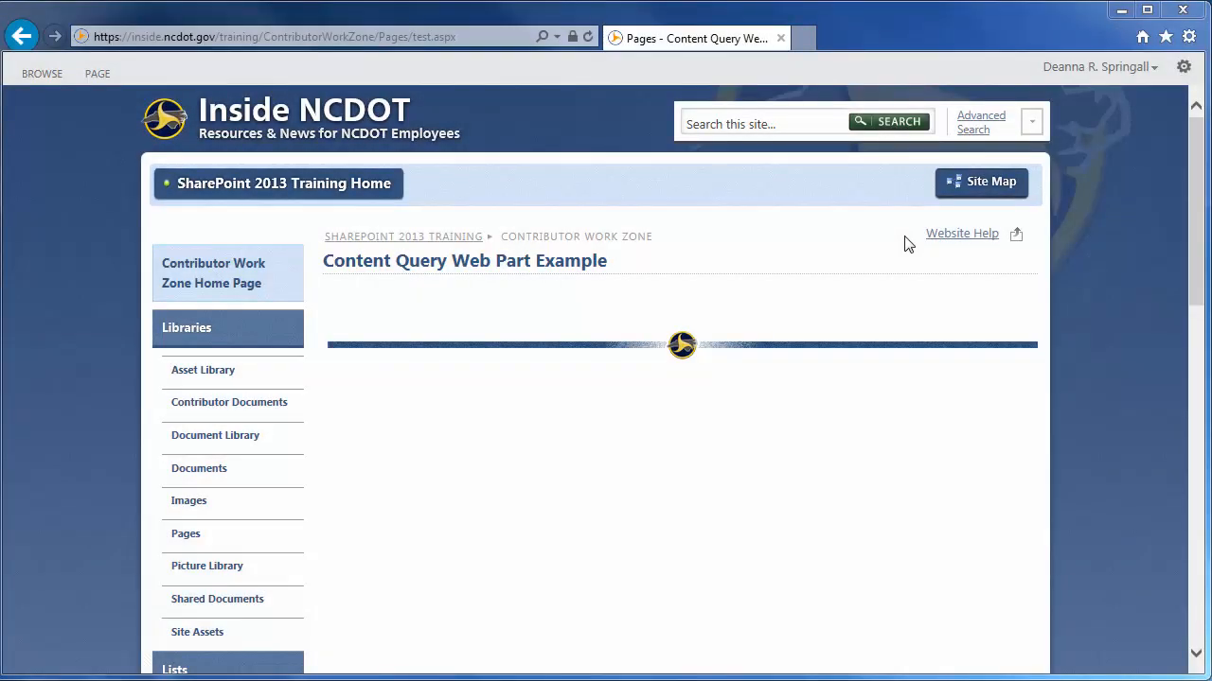
Put the Content Query Web Part Example page in edit mode and add a Content Query web part from Content Rollup to the Header zone
{"action": "left_click", "coordinate": [97, 74]}
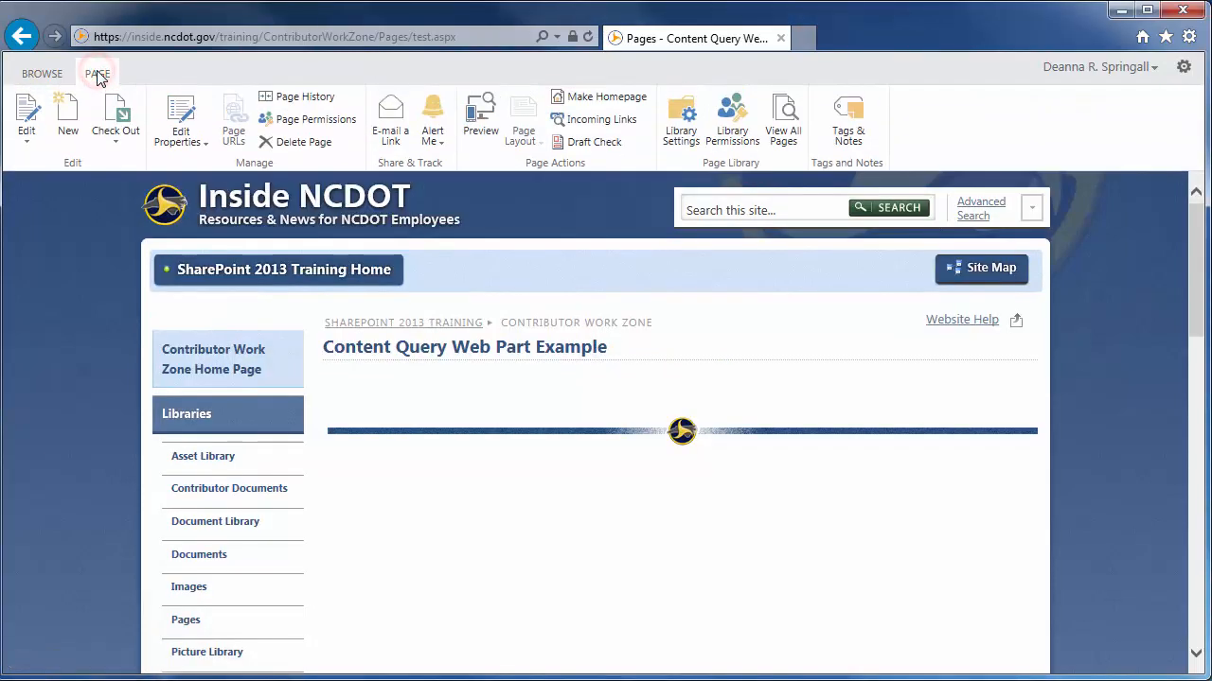
{"action": "left_click", "coordinate": [30, 112]}
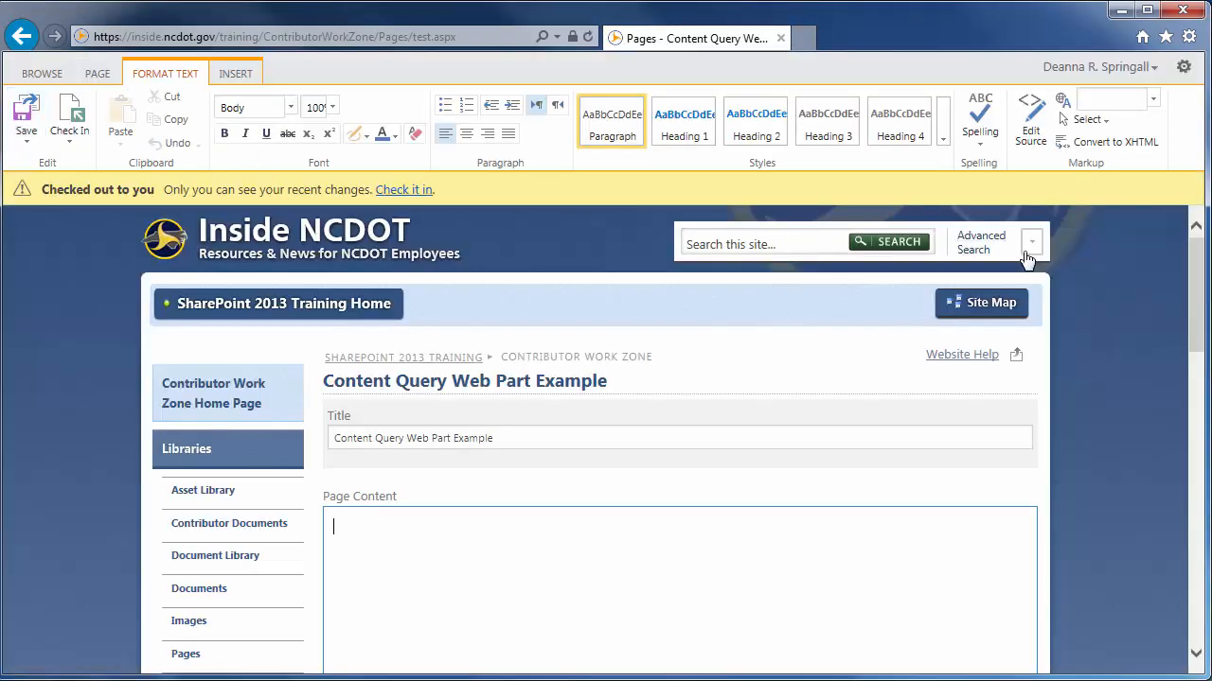
{"action": "left_click_drag", "start_coordinate": [1195, 308], "coordinate": [1195, 406]}
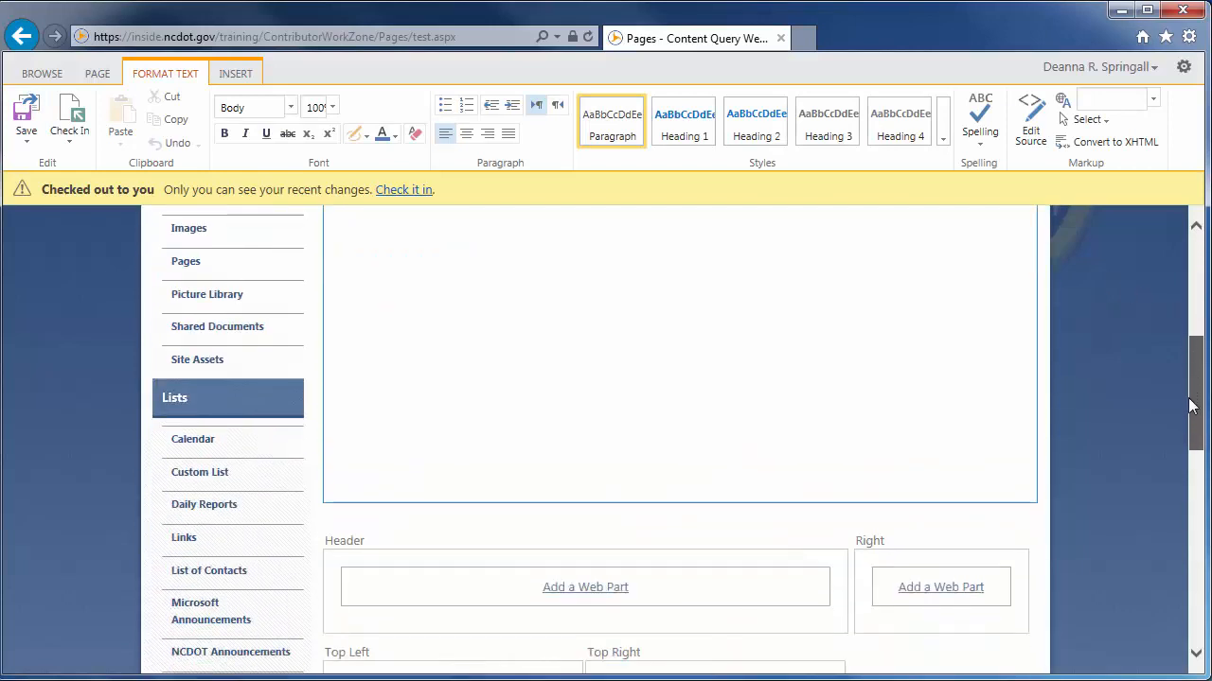
{"action": "left_click", "coordinate": [576, 589]}
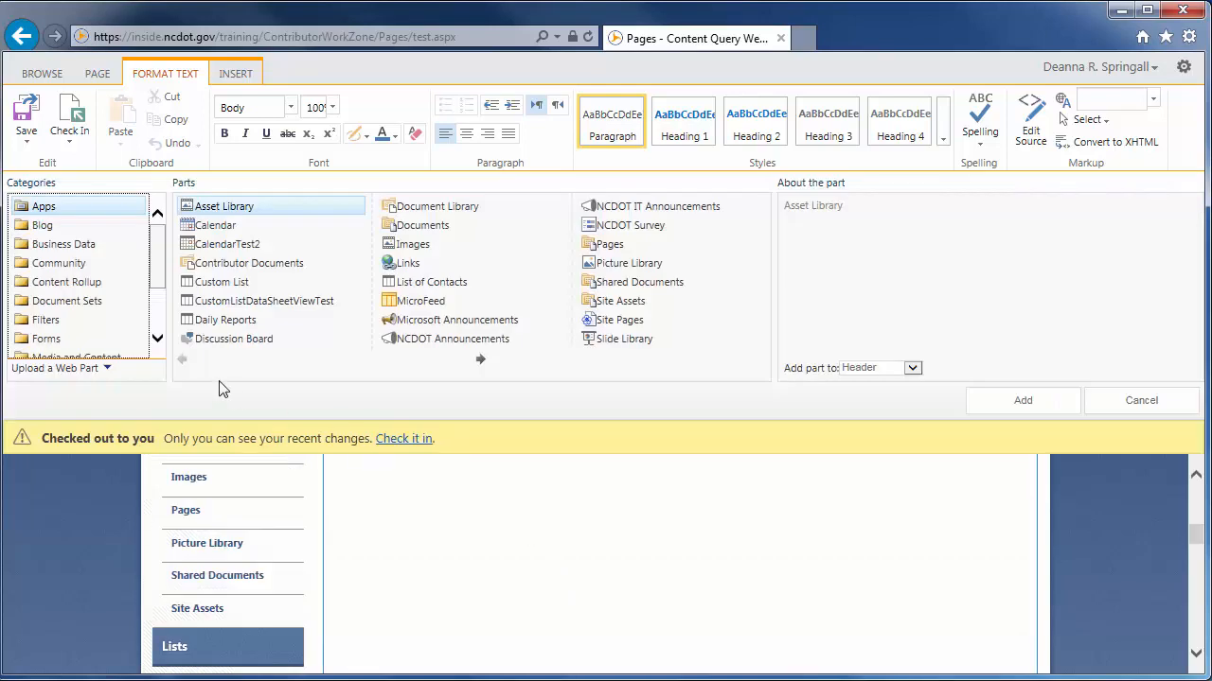
{"action": "left_click", "coordinate": [79, 282]}
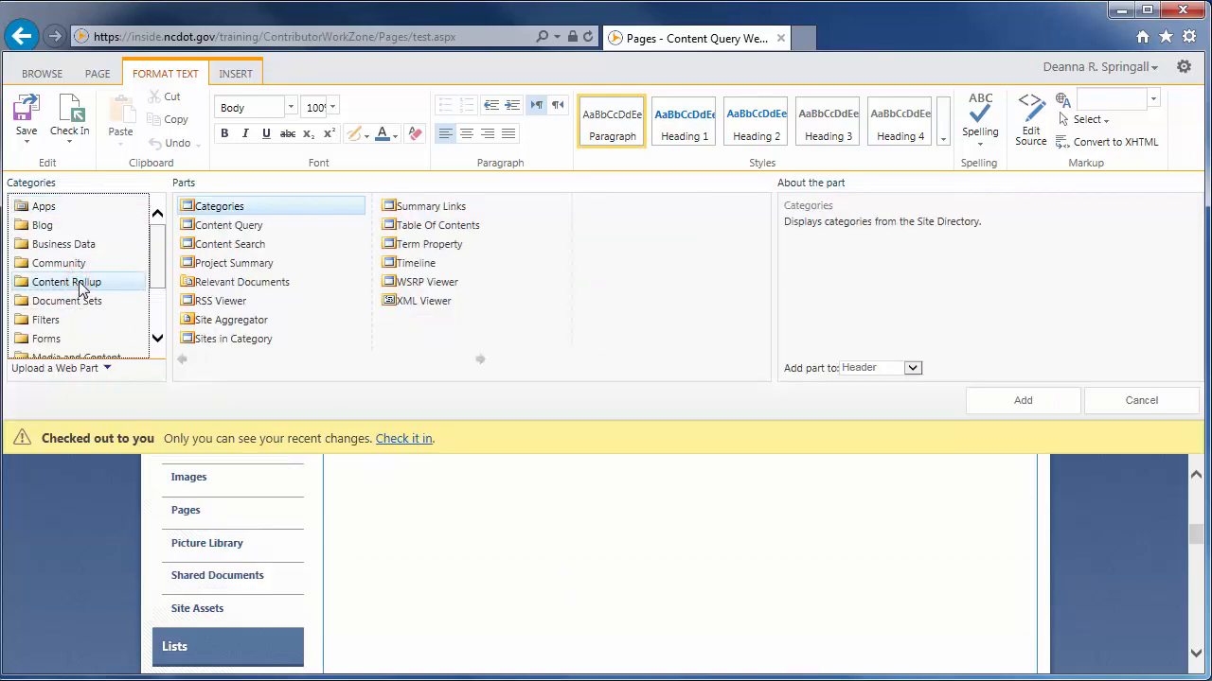
{"action": "left_click", "coordinate": [222, 230]}
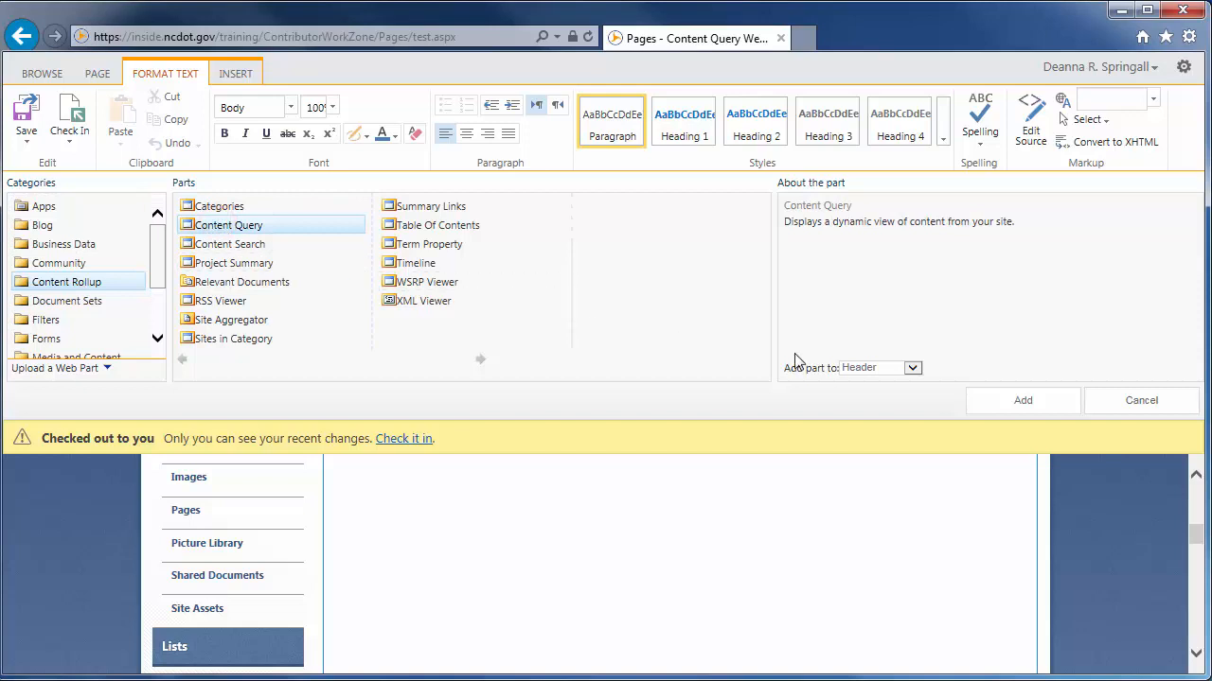
{"action": "left_click", "coordinate": [1025, 401]}
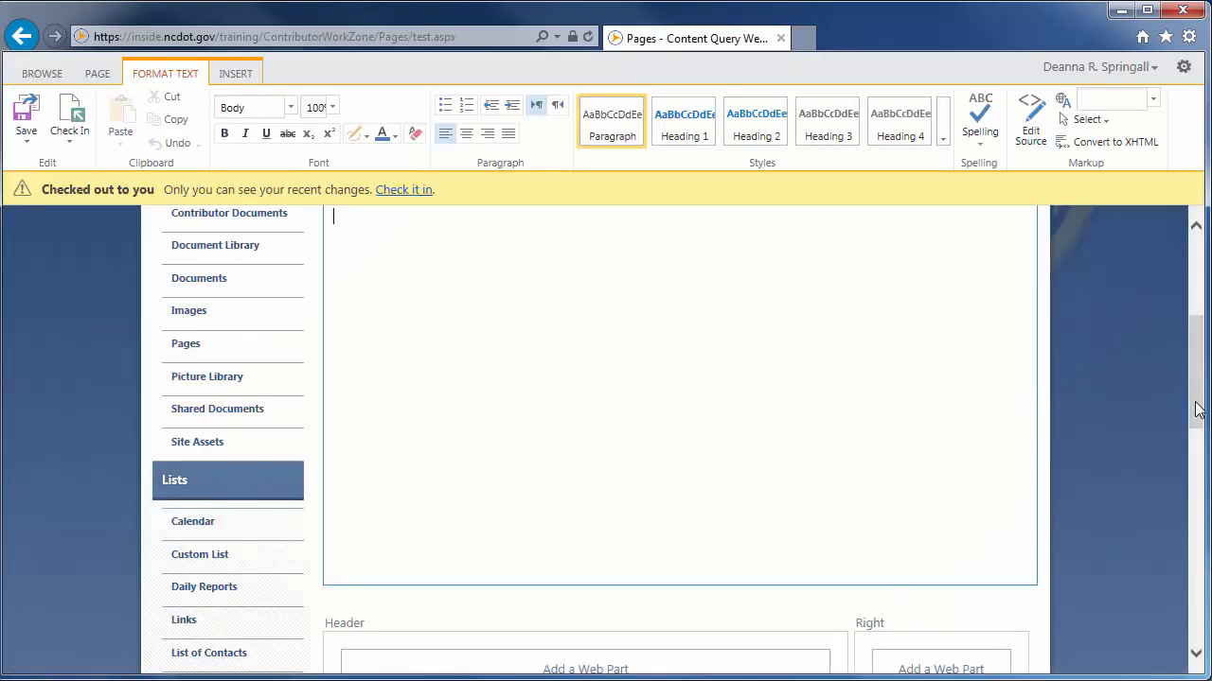
Open the tool pane of the new Content Query web part, saving the page changes
{"action": "left_click_drag", "start_coordinate": [1198, 411], "coordinate": [1197, 457]}
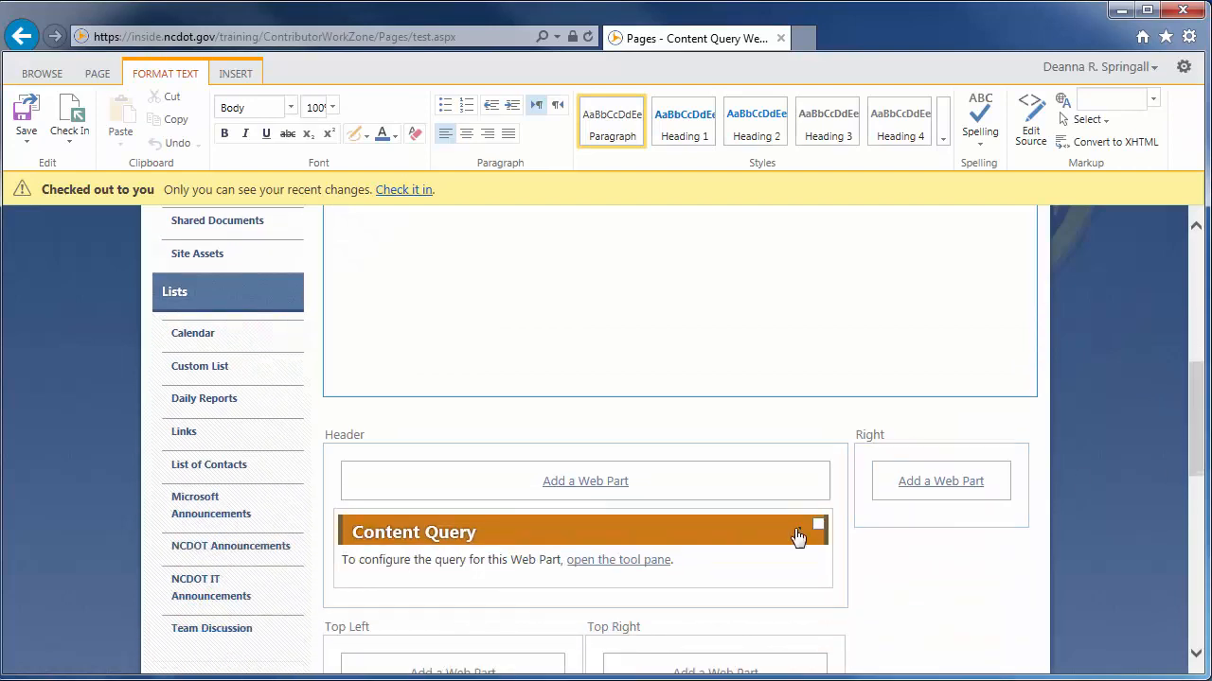
{"action": "left_click", "coordinate": [611, 562]}
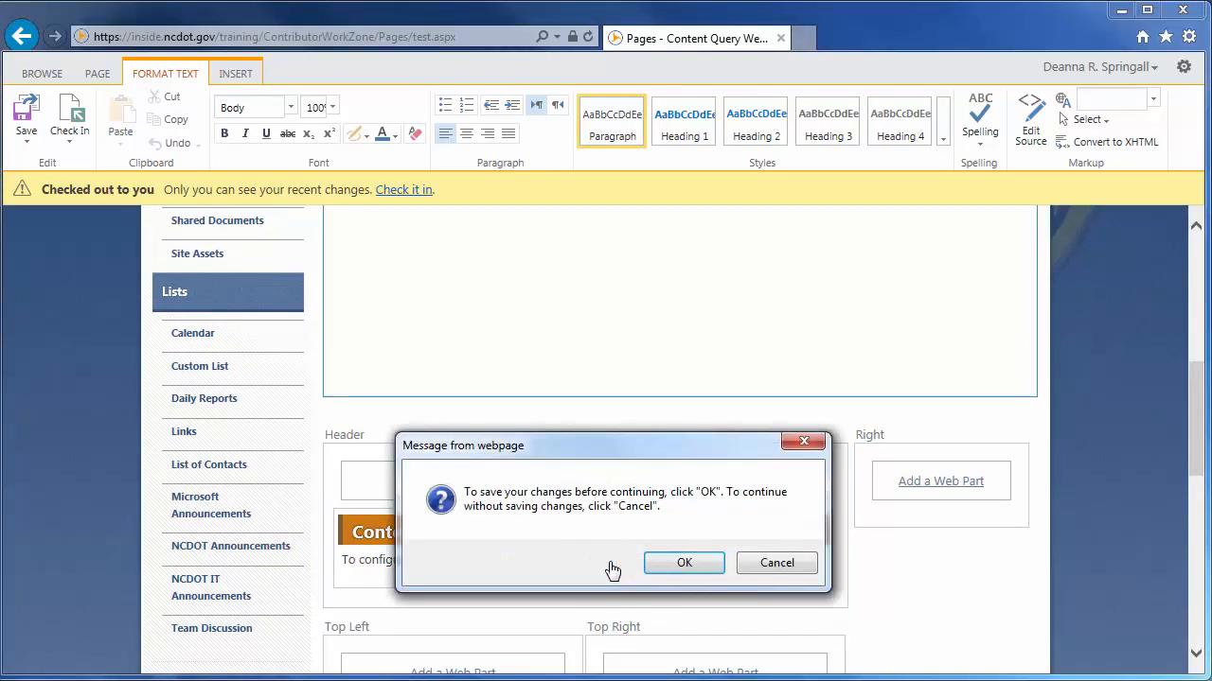
{"action": "left_click", "coordinate": [692, 564]}
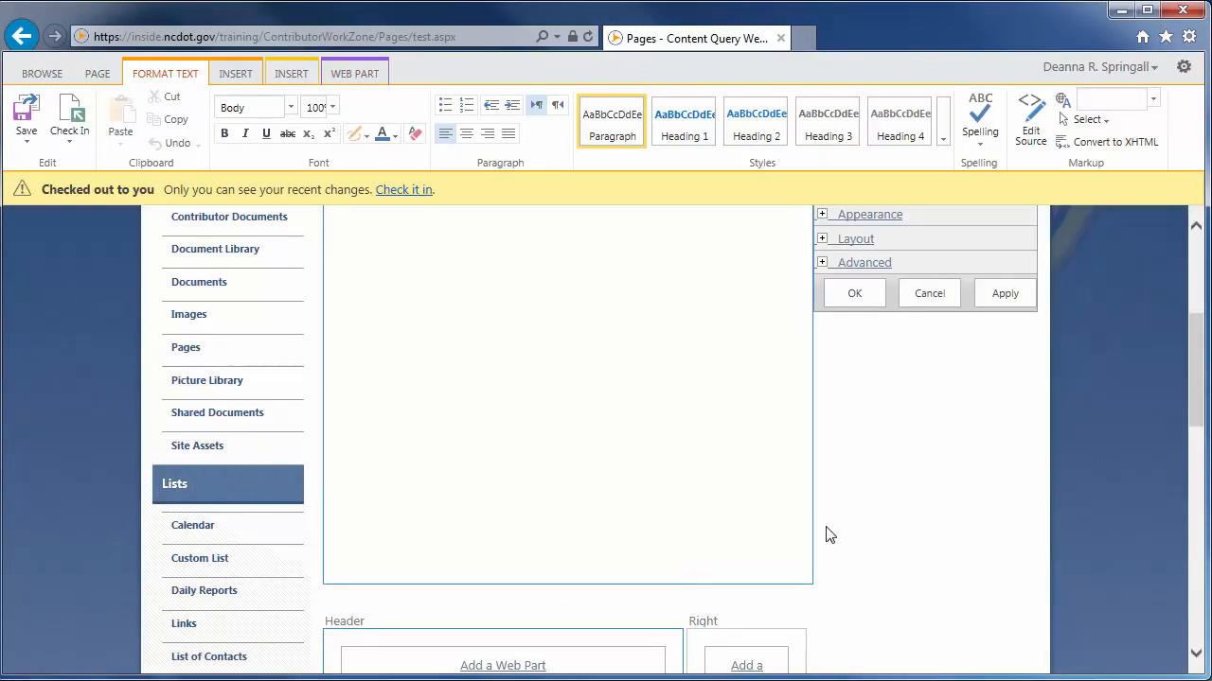
Set the query source to show items from the Contributor Documents library in the Contributor Work Zone site
{"action": "left_click_drag", "start_coordinate": [1193, 410], "coordinate": [1193, 374]}
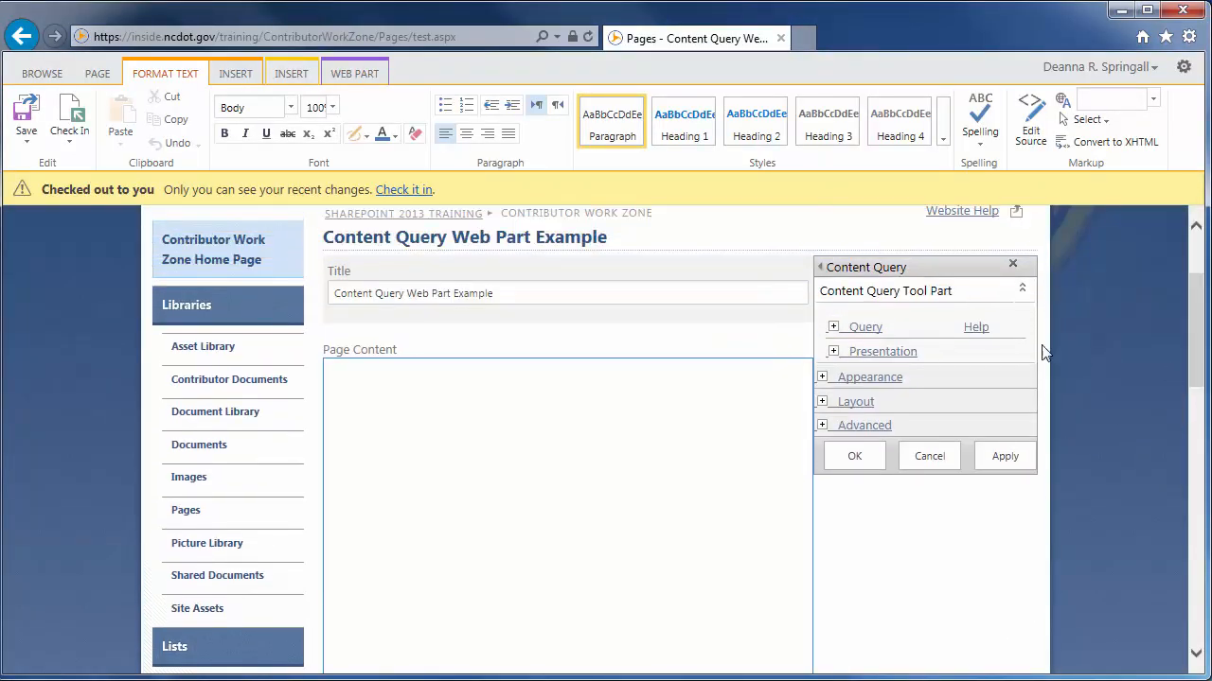
{"action": "left_click", "coordinate": [833, 327]}
{"action": "left_click", "coordinate": [687, 437]}
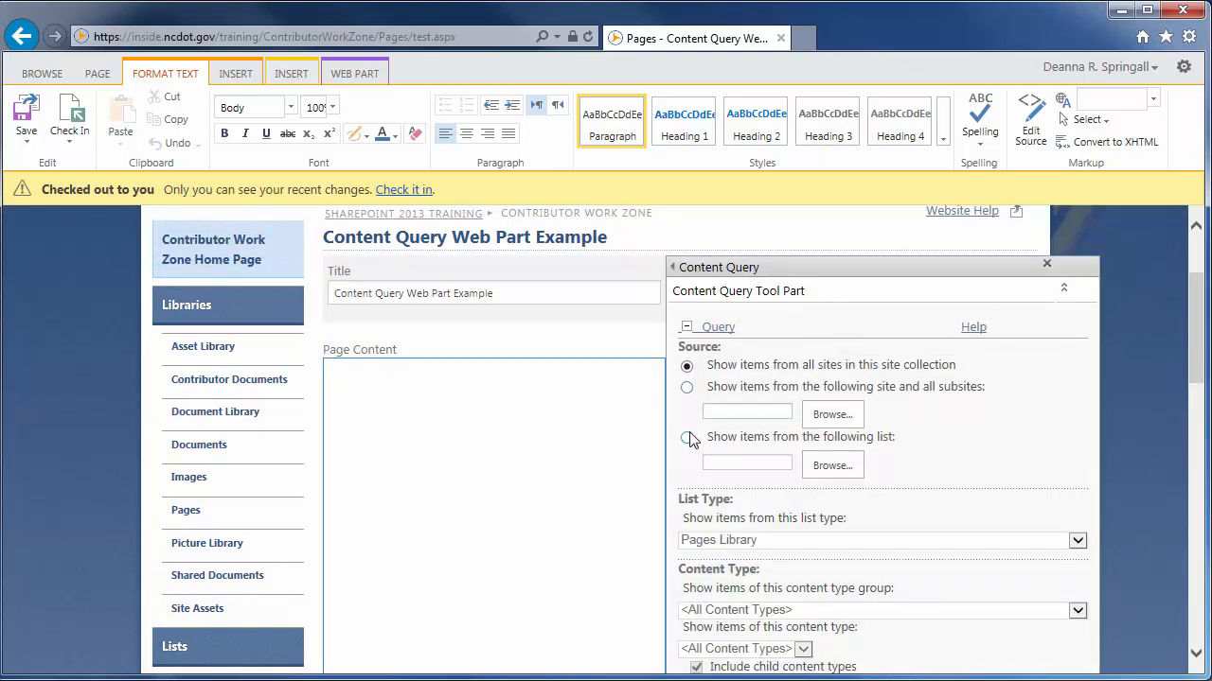
{"action": "left_click", "coordinate": [831, 466]}
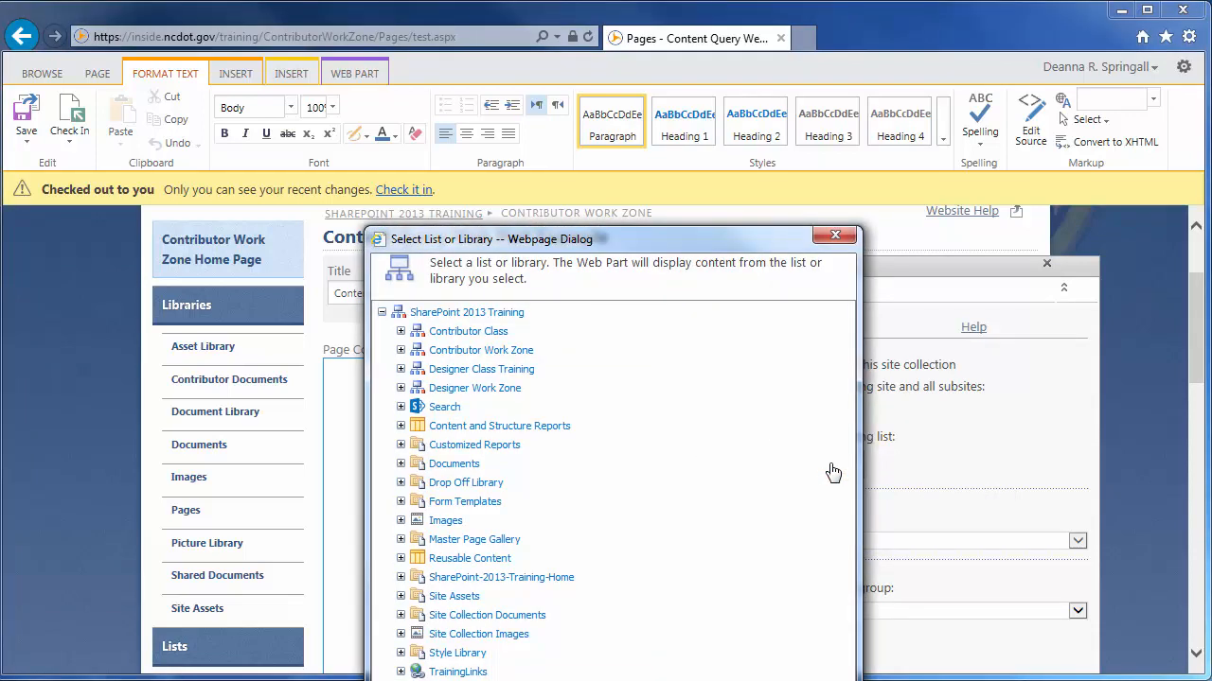
{"action": "left_click_drag", "start_coordinate": [716, 244], "coordinate": [716, 107]}
{"action": "left_click", "coordinate": [401, 219]}
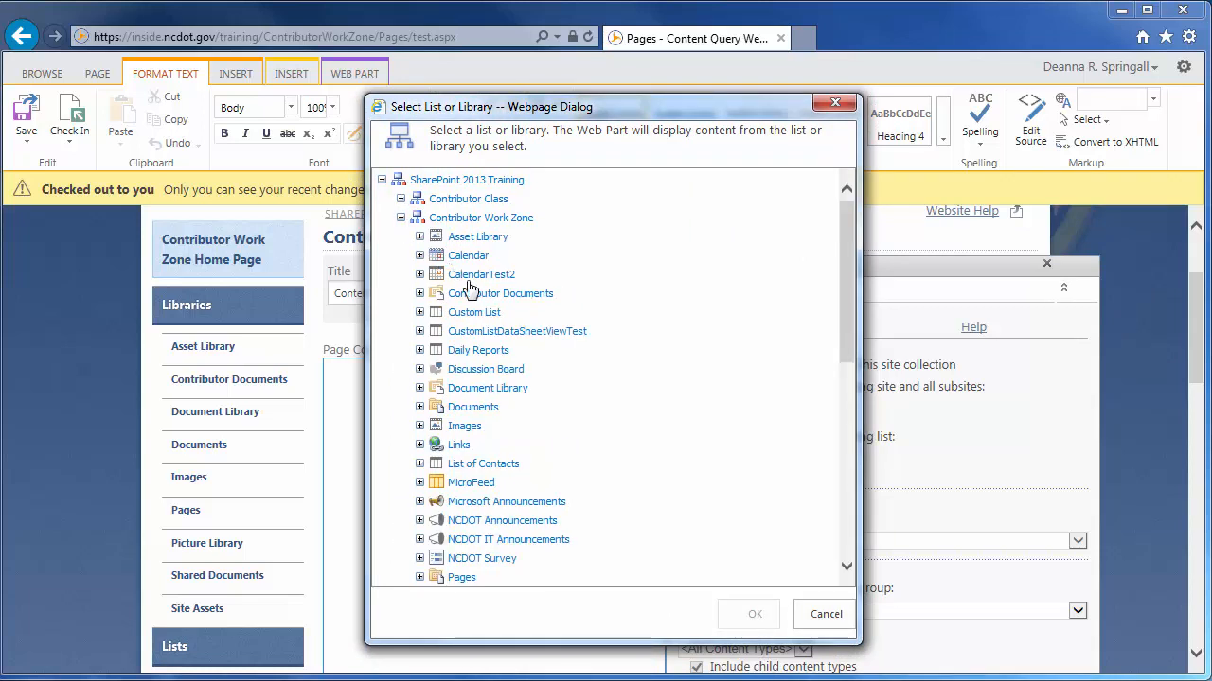
{"action": "left_click", "coordinate": [470, 291]}
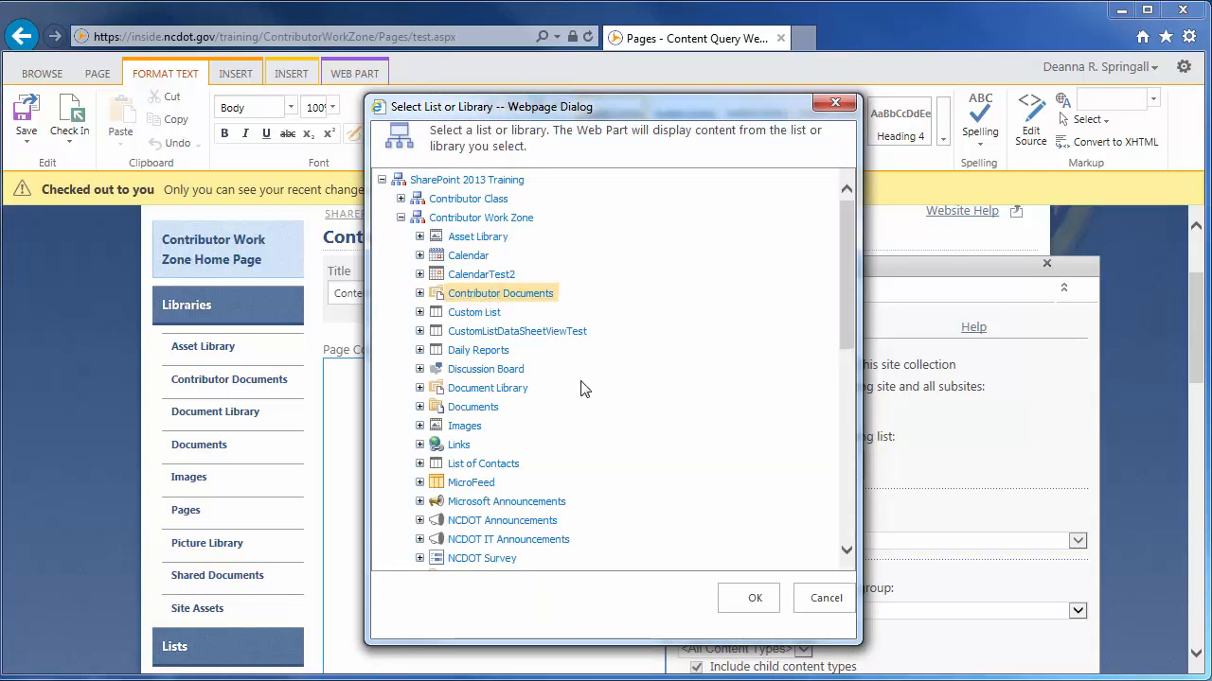
{"action": "left_click", "coordinate": [754, 597]}
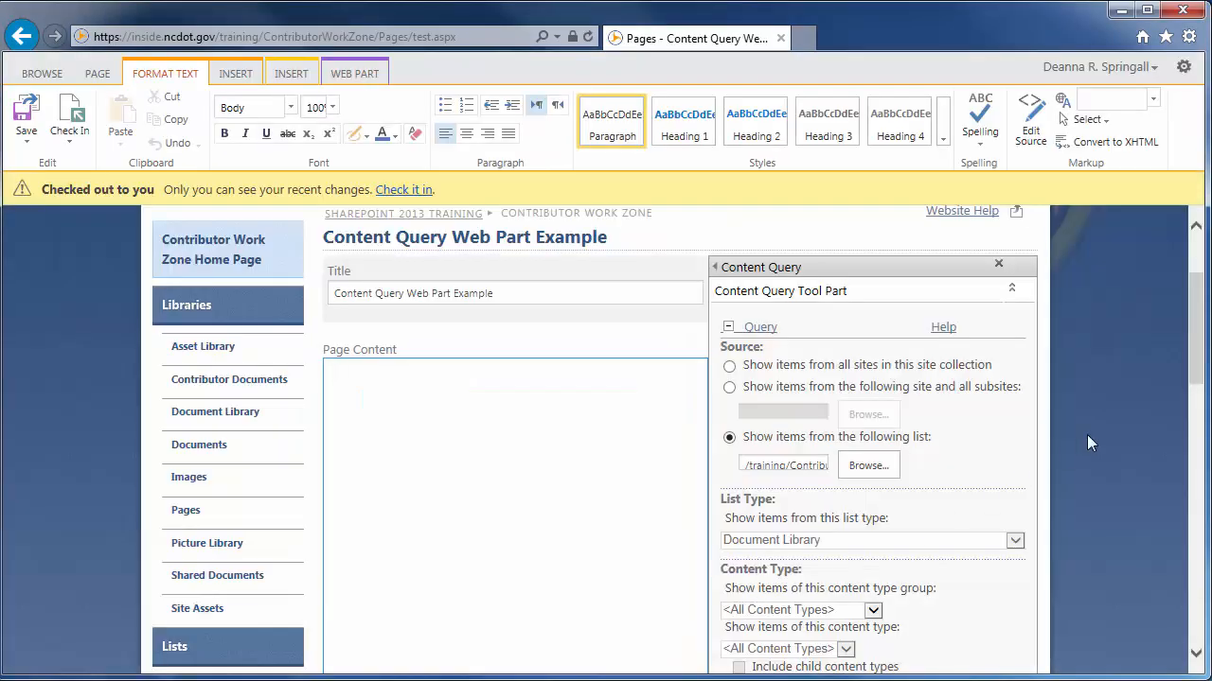
Add a query filter that shows items when Document Type is equal to Libraries
{"action": "left_click_drag", "start_coordinate": [1196, 361], "coordinate": [1200, 434]}
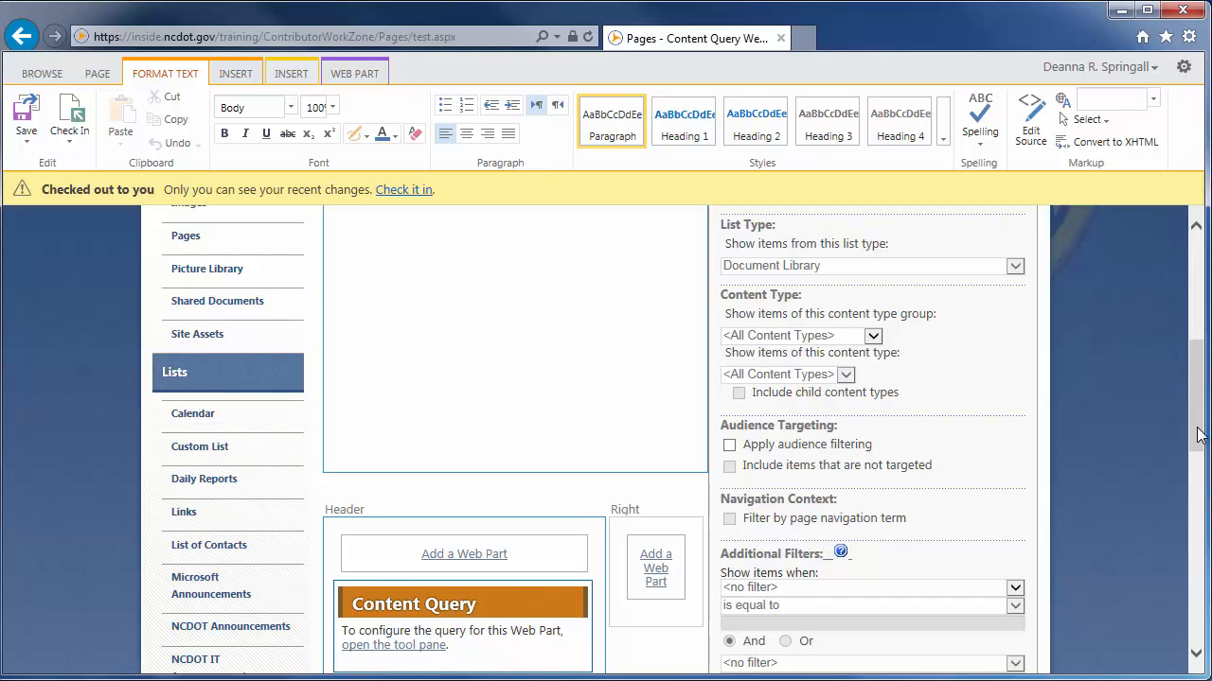
{"action": "left_click_drag", "start_coordinate": [1199, 434], "coordinate": [1199, 510]}
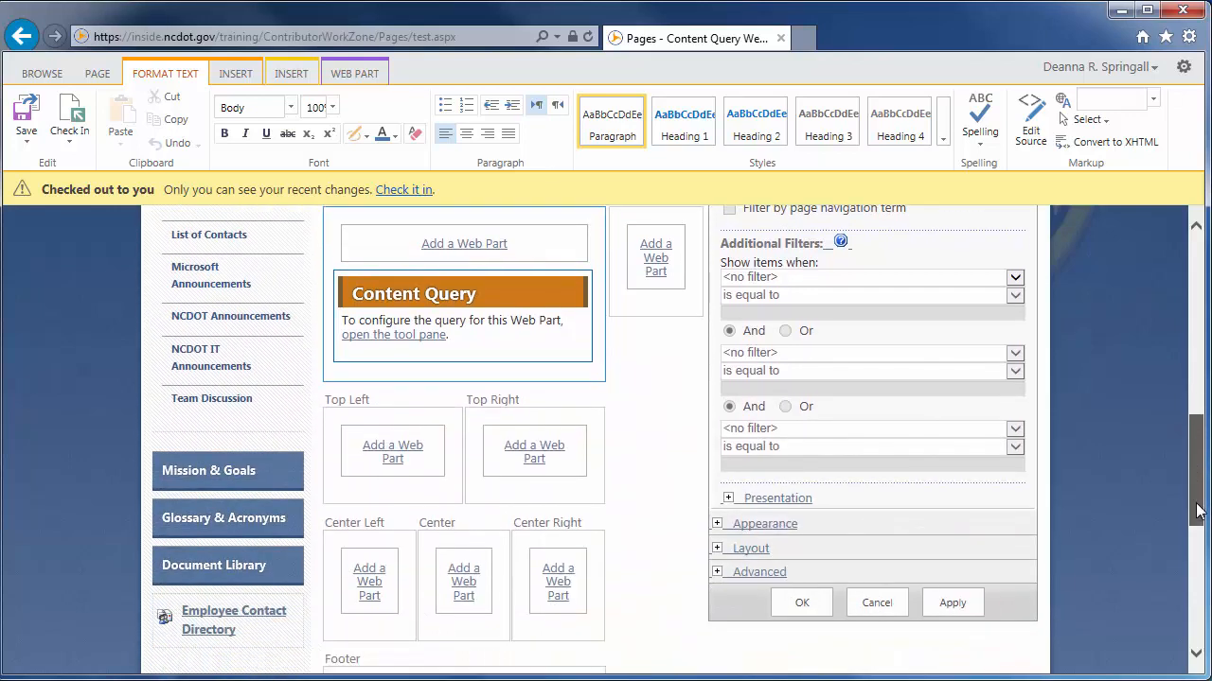
{"action": "left_click", "coordinate": [762, 278]}
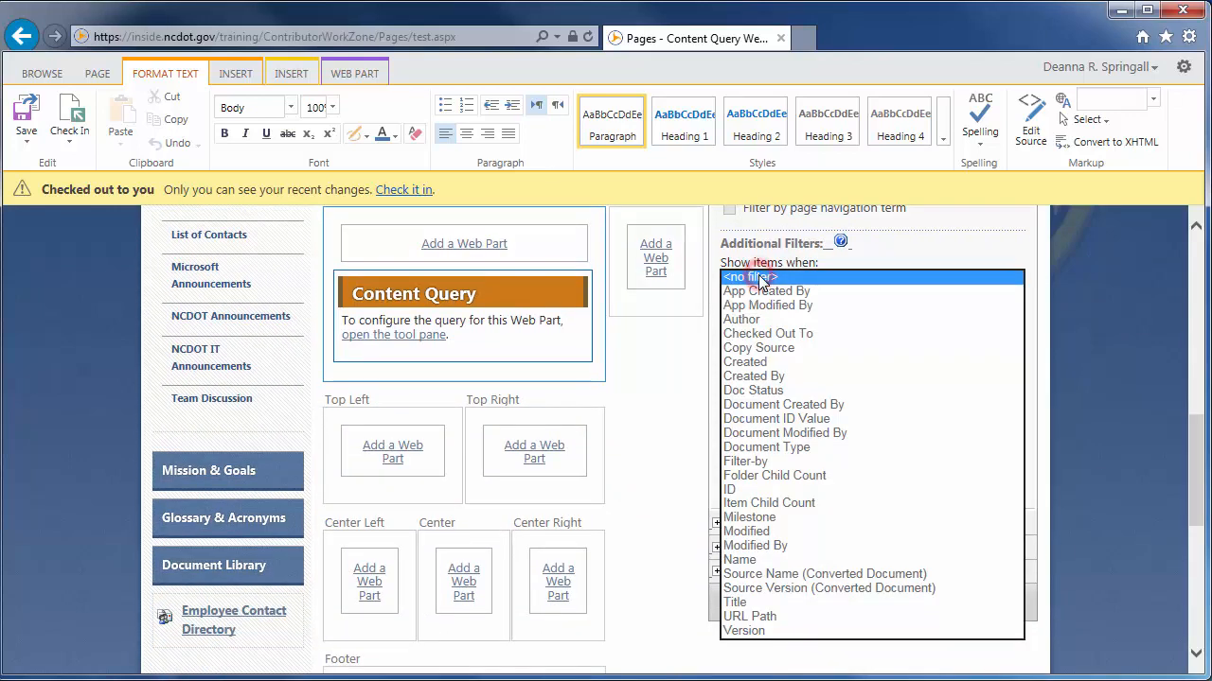
{"action": "left_click", "coordinate": [783, 447]}
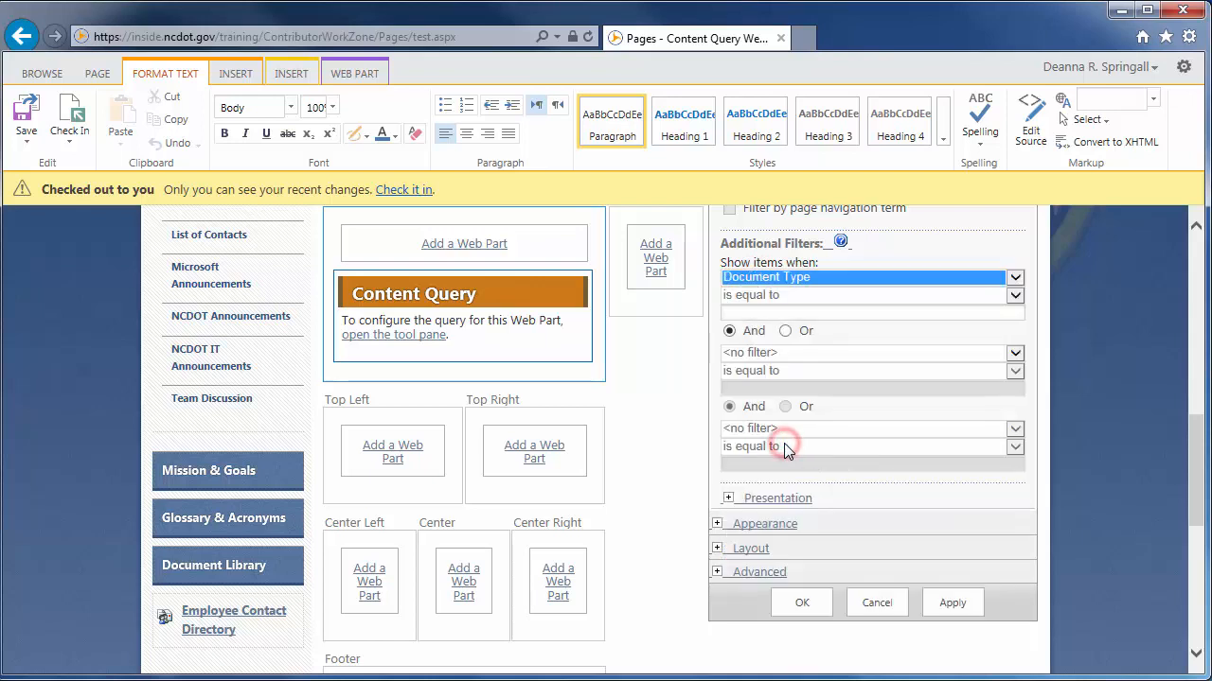
{"action": "left_click", "coordinate": [736, 312]}
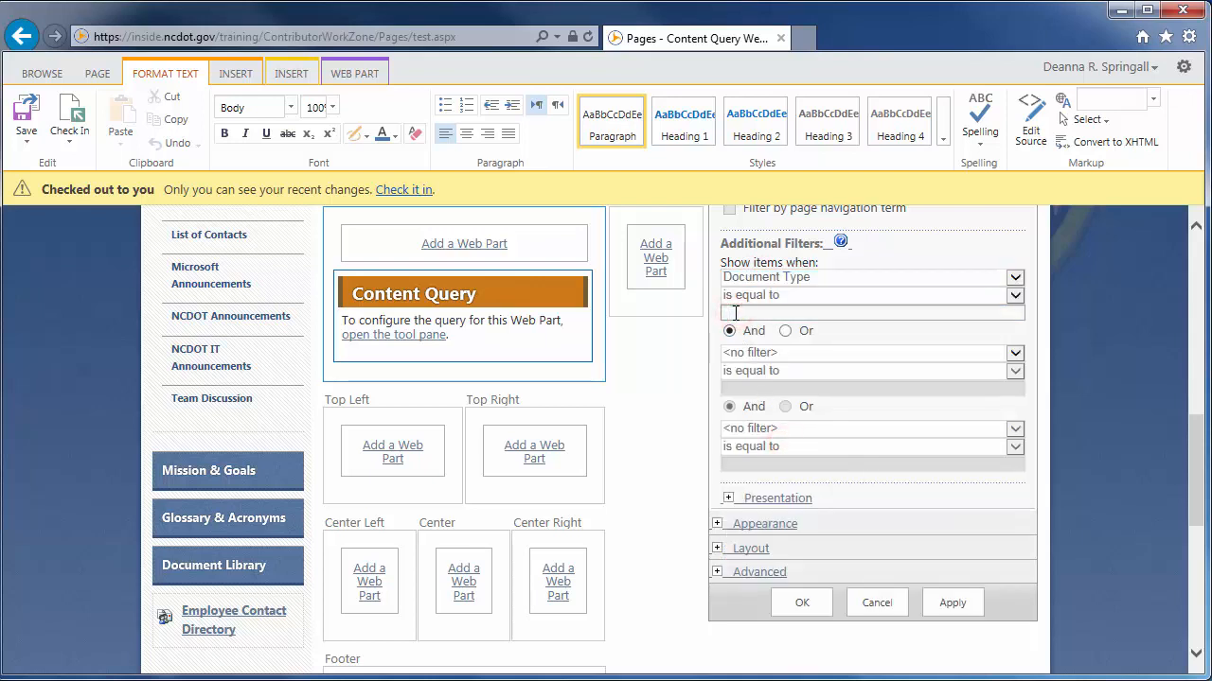
{"action": "type", "text": "Libraries"}
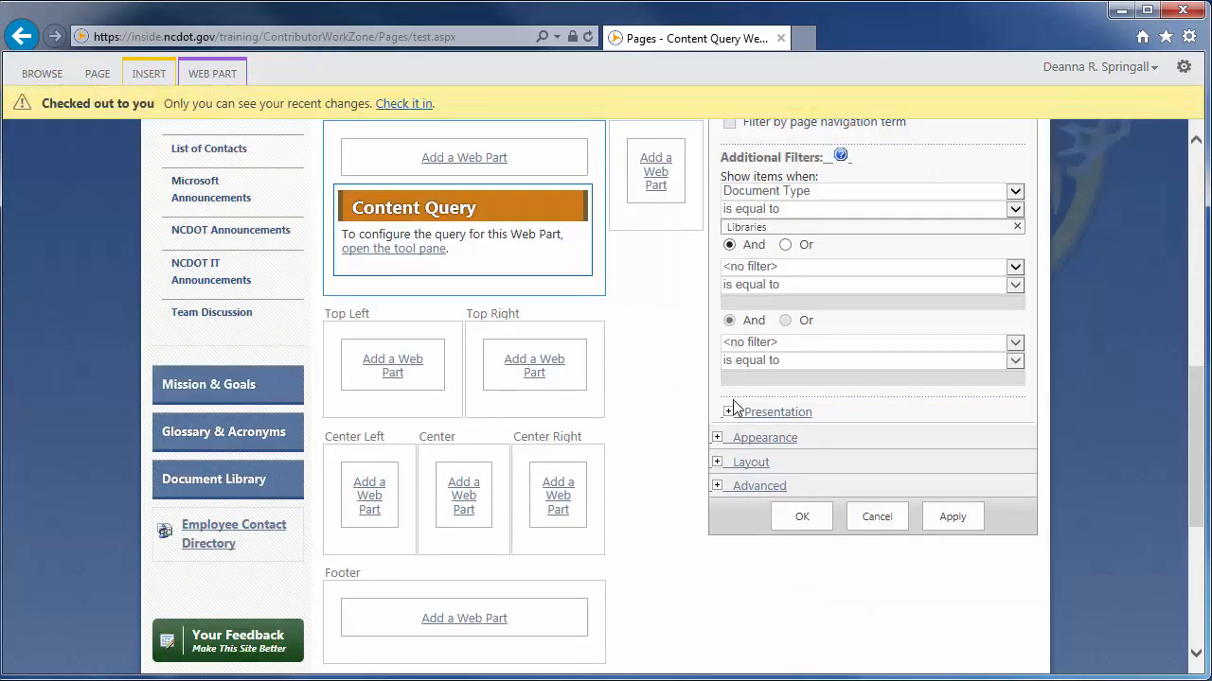
Set the web part's presentation to sort items by Title in ascending order
{"action": "left_click", "coordinate": [728, 412]}
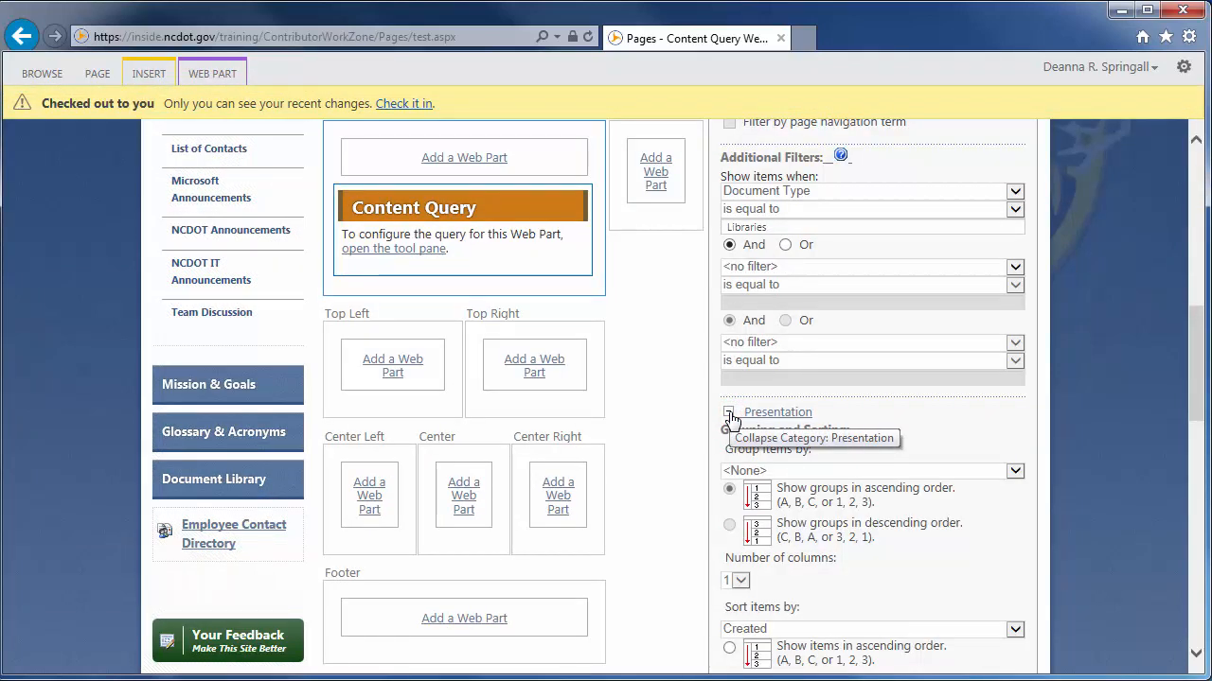
{"action": "left_click_drag", "start_coordinate": [1192, 400], "coordinate": [1194, 503]}
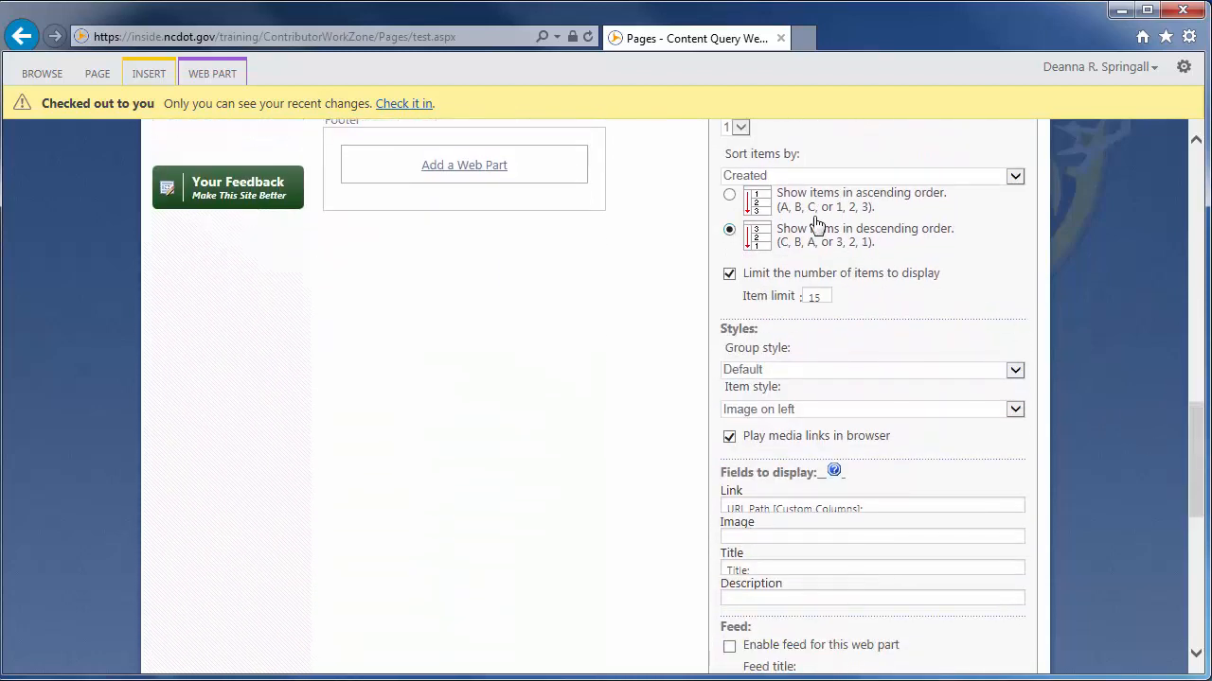
{"action": "left_click", "coordinate": [773, 175]}
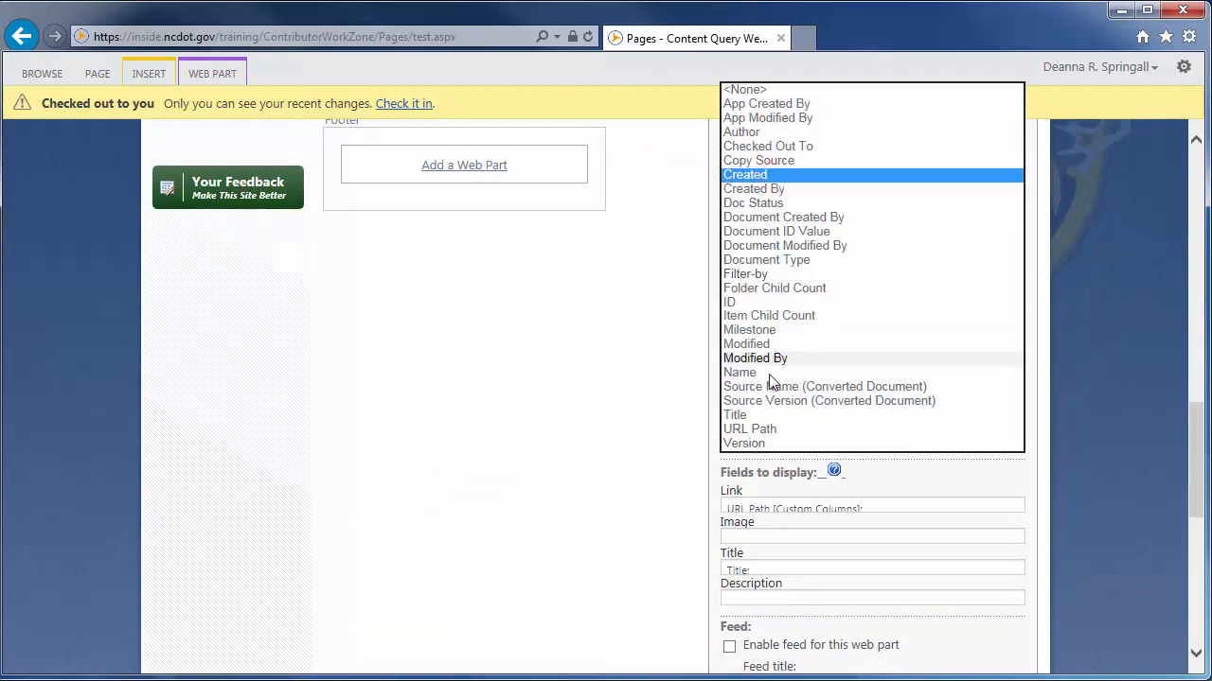
{"action": "left_click", "coordinate": [760, 414]}
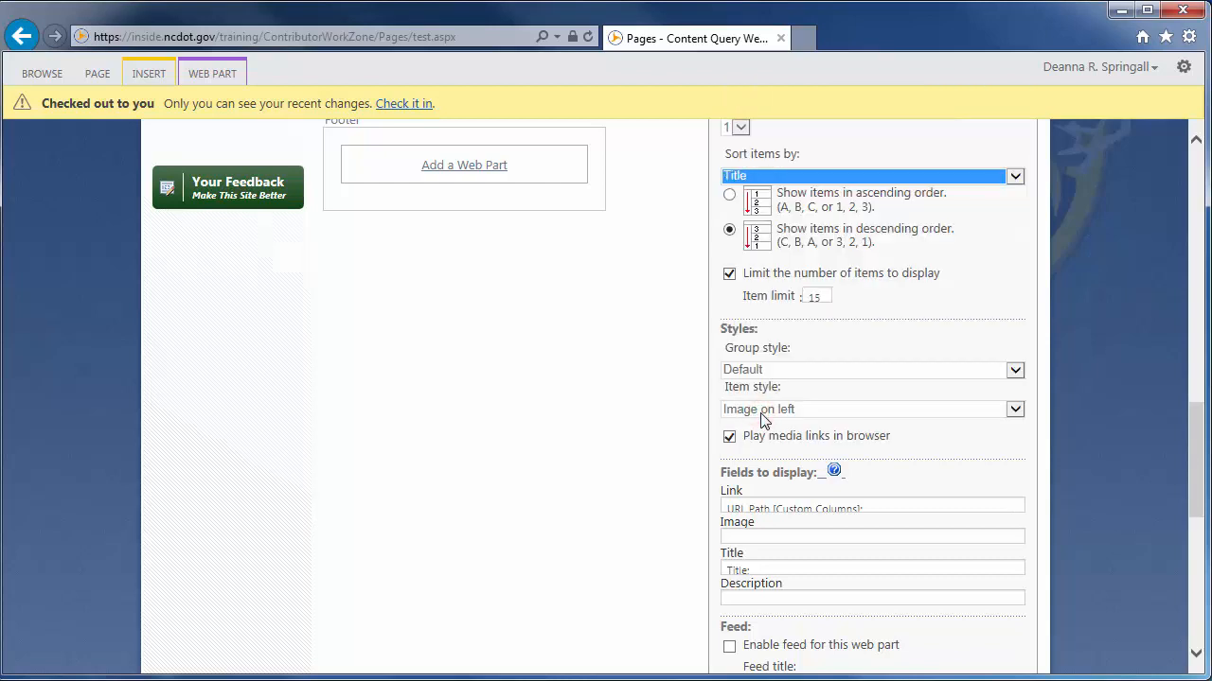
{"action": "left_click", "coordinate": [729, 195]}
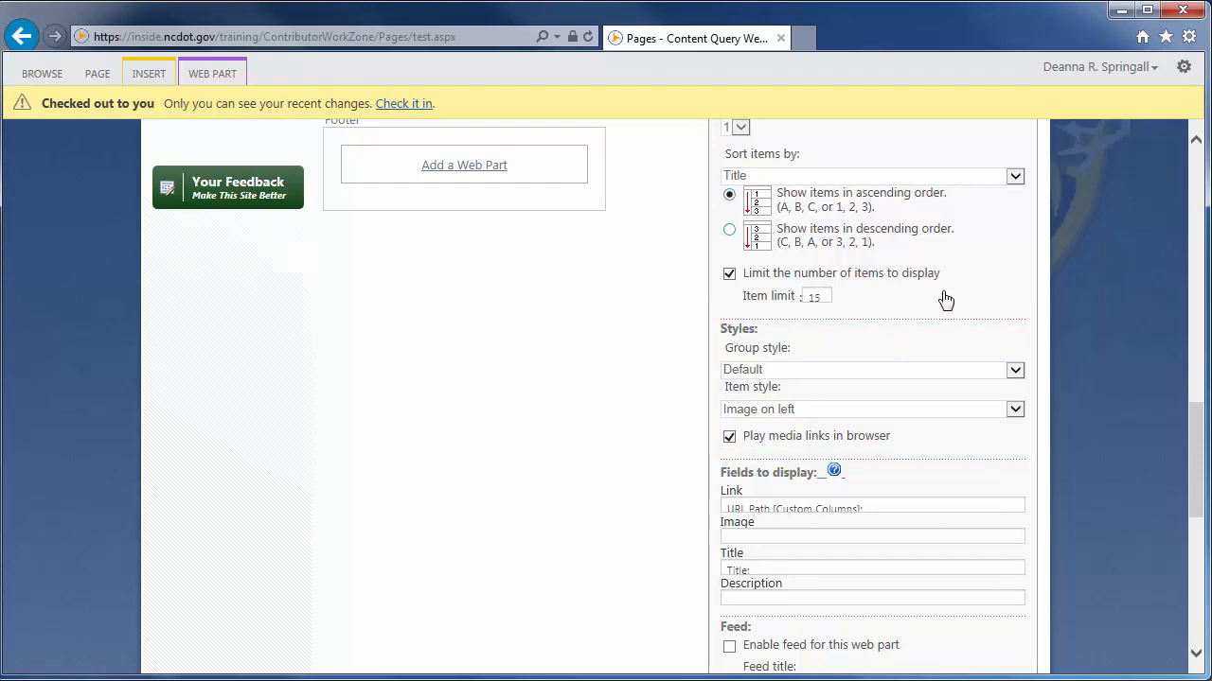
Set the web part's title to Library Help in its Appearance settings
{"action": "left_click_drag", "start_coordinate": [1197, 420], "coordinate": [1195, 549]}
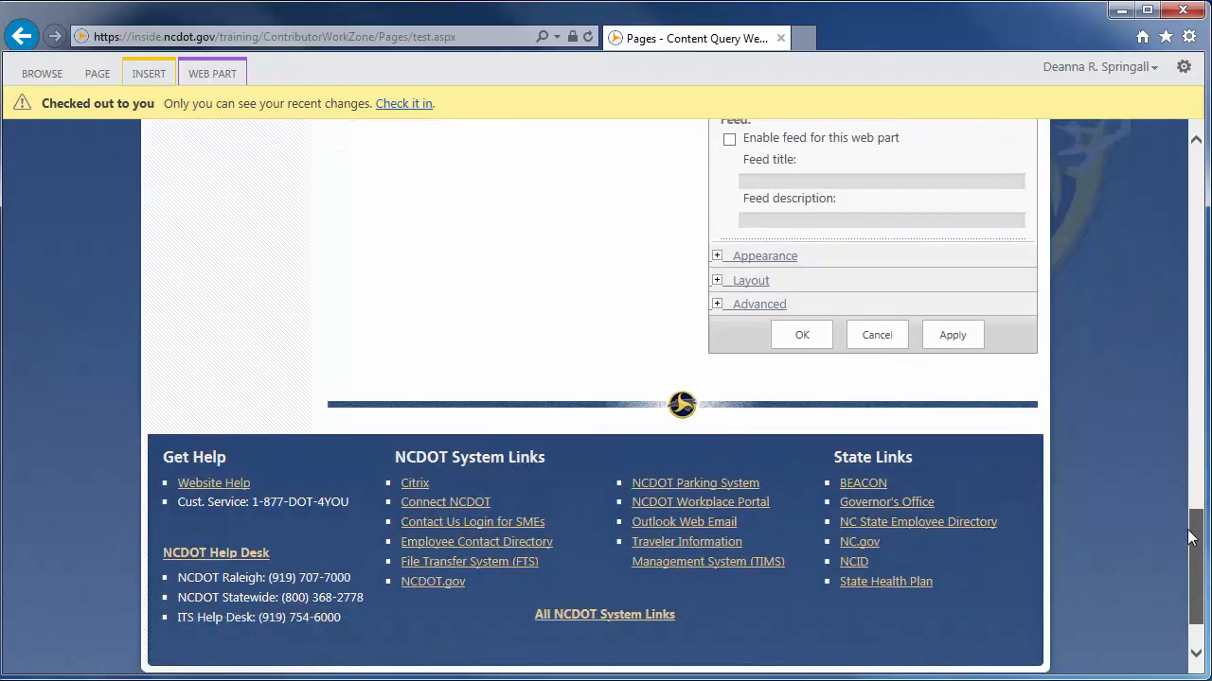
{"action": "left_click", "coordinate": [717, 257]}
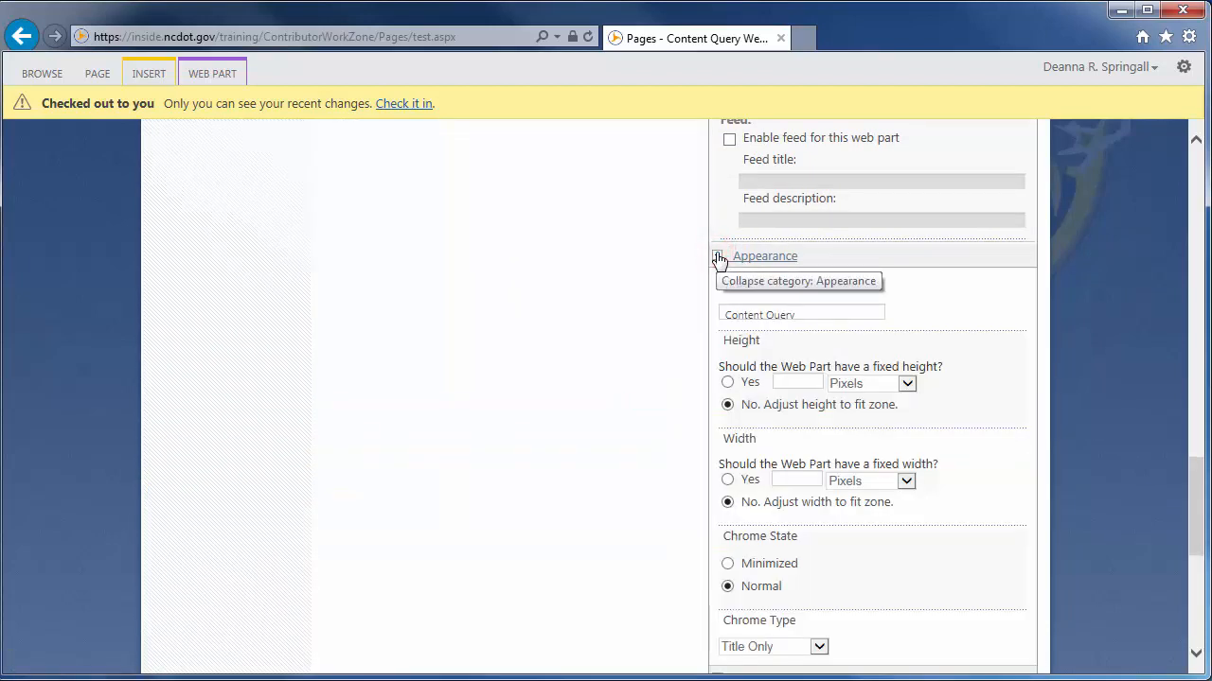
{"action": "left_click", "coordinate": [805, 309]}
{"action": "triple_click", "coordinate": [805, 309]}
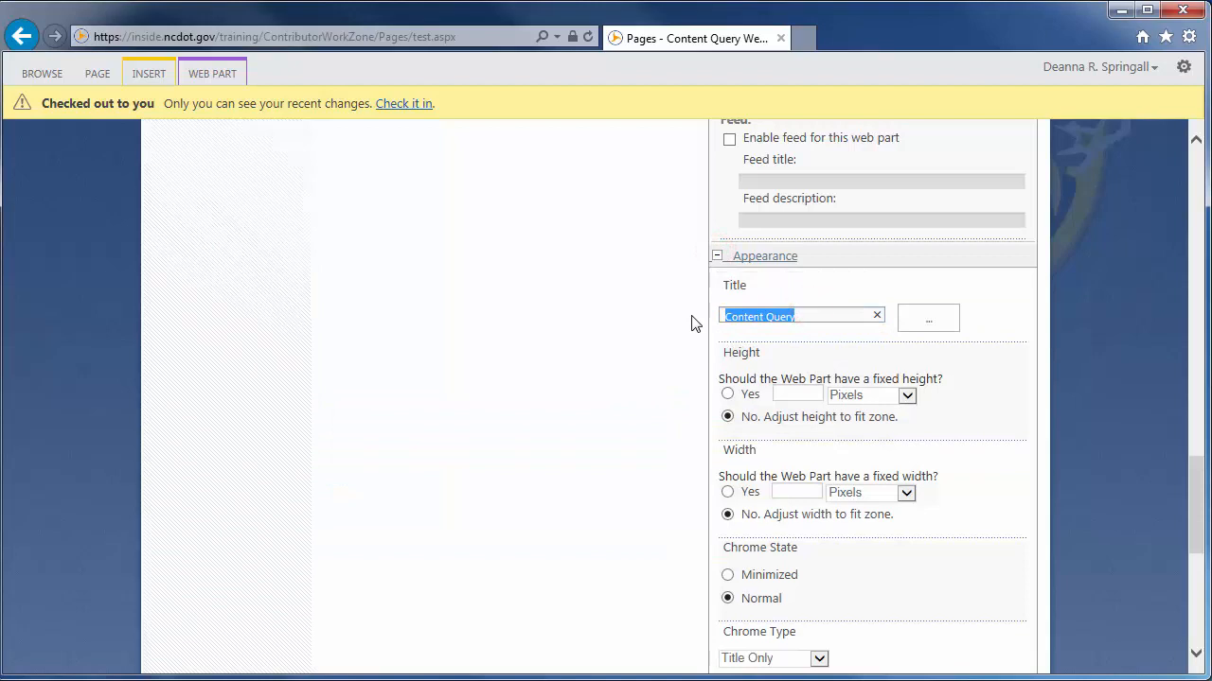
{"action": "type", "text": "Library Help"}
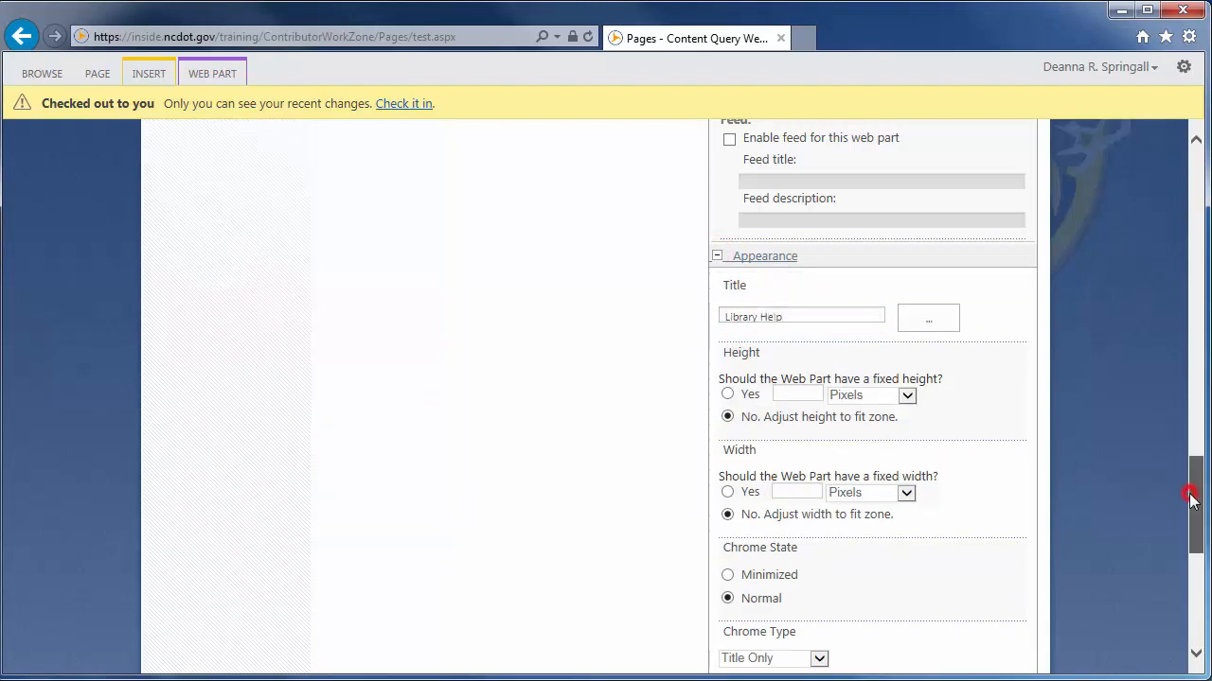
Accept the Library Help web part's settings and save the page
{"action": "left_click_drag", "start_coordinate": [1192, 497], "coordinate": [1187, 560]}
{"action": "left_click", "coordinate": [800, 464]}
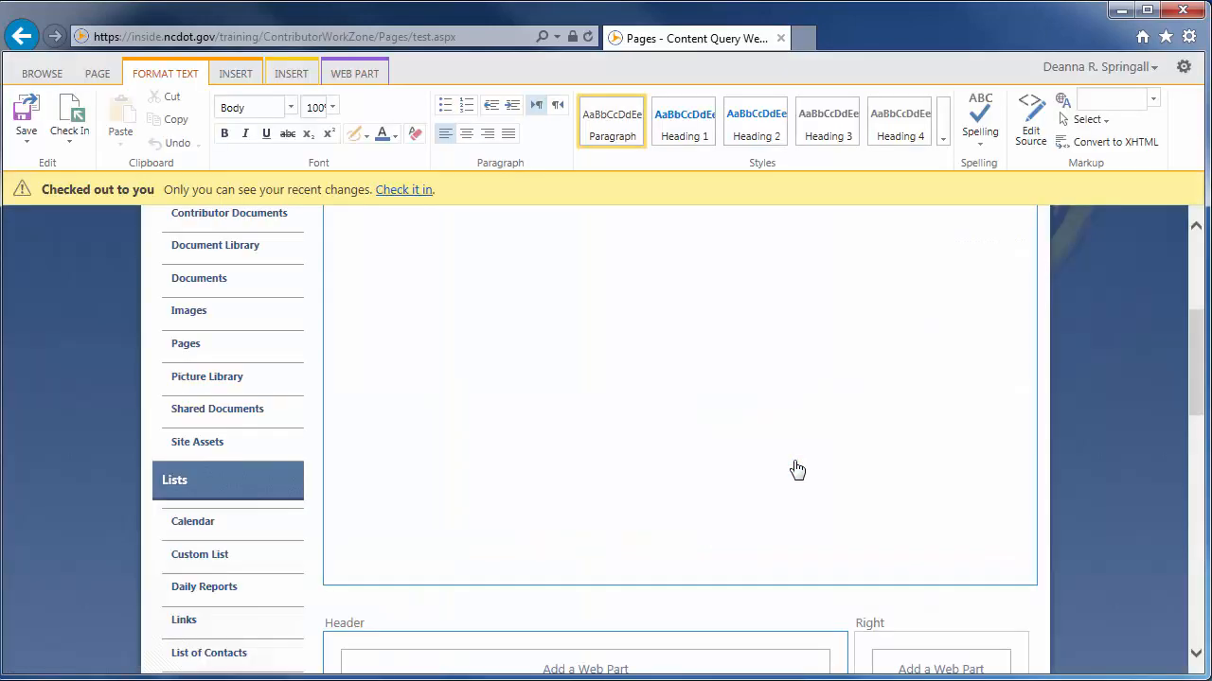
{"action": "left_click", "coordinate": [29, 118]}
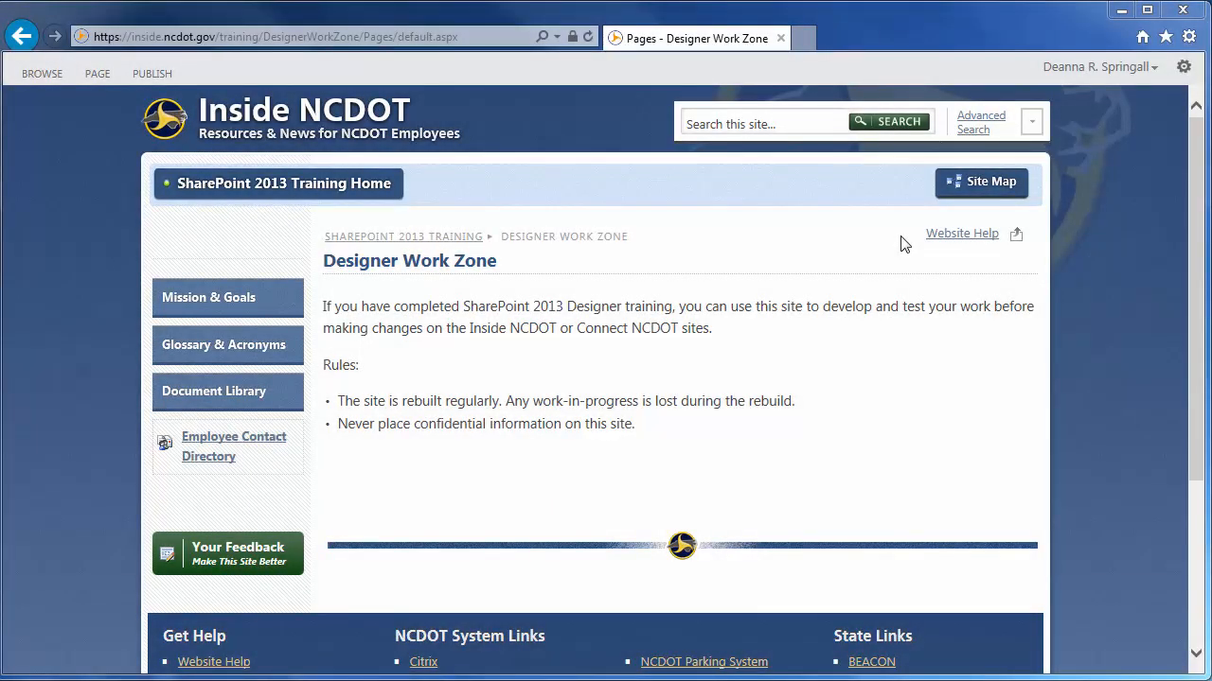
Edit the Designer Work Zone page and add a Content Query web part from the Content Rollup category to the Header zone
{"action": "left_click", "coordinate": [96, 74]}
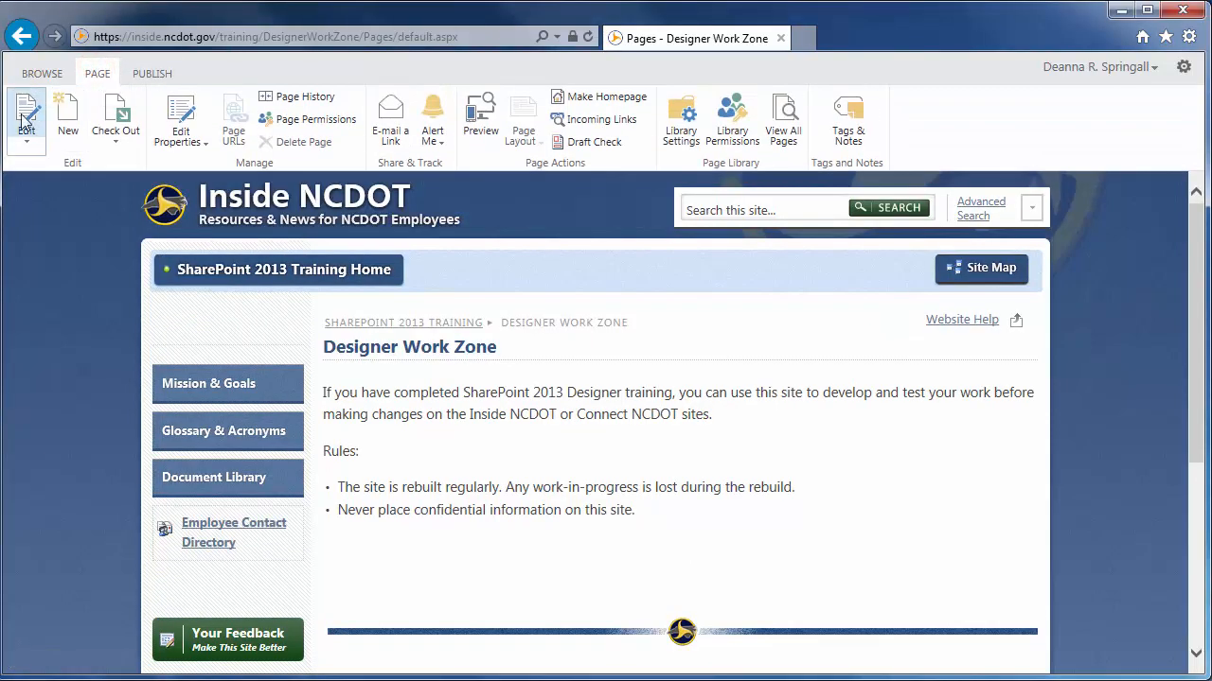
{"action": "left_click", "coordinate": [24, 115]}
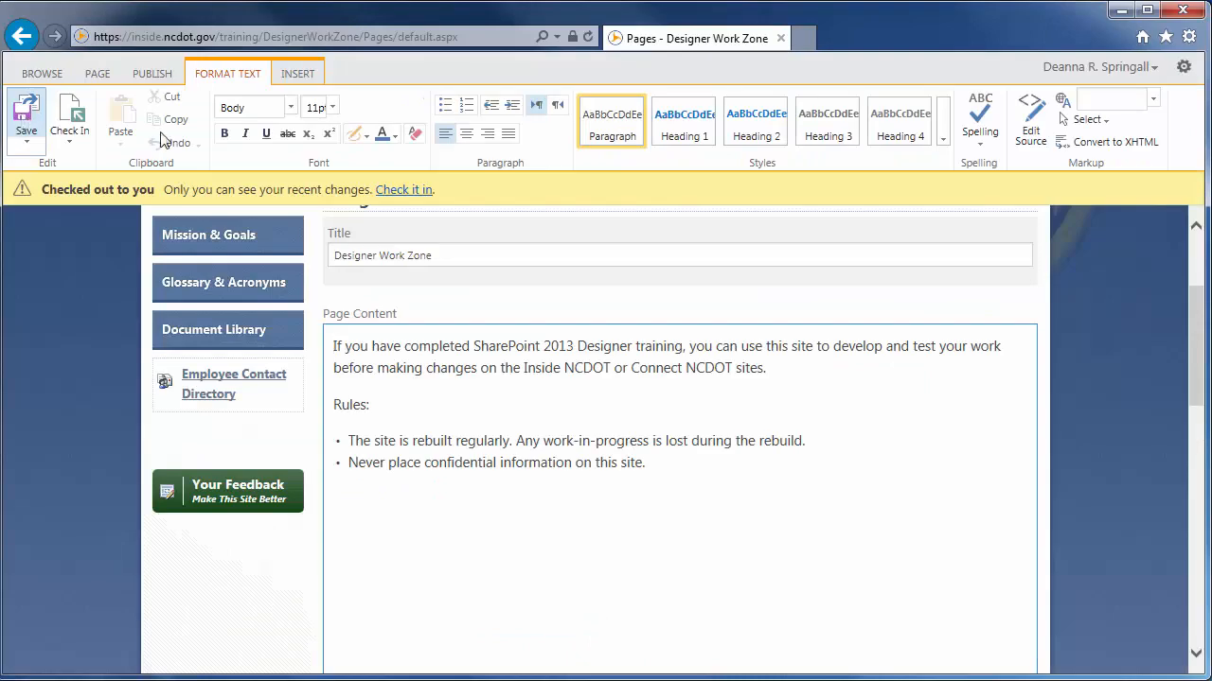
{"action": "left_click_drag", "start_coordinate": [1197, 334], "coordinate": [1193, 400]}
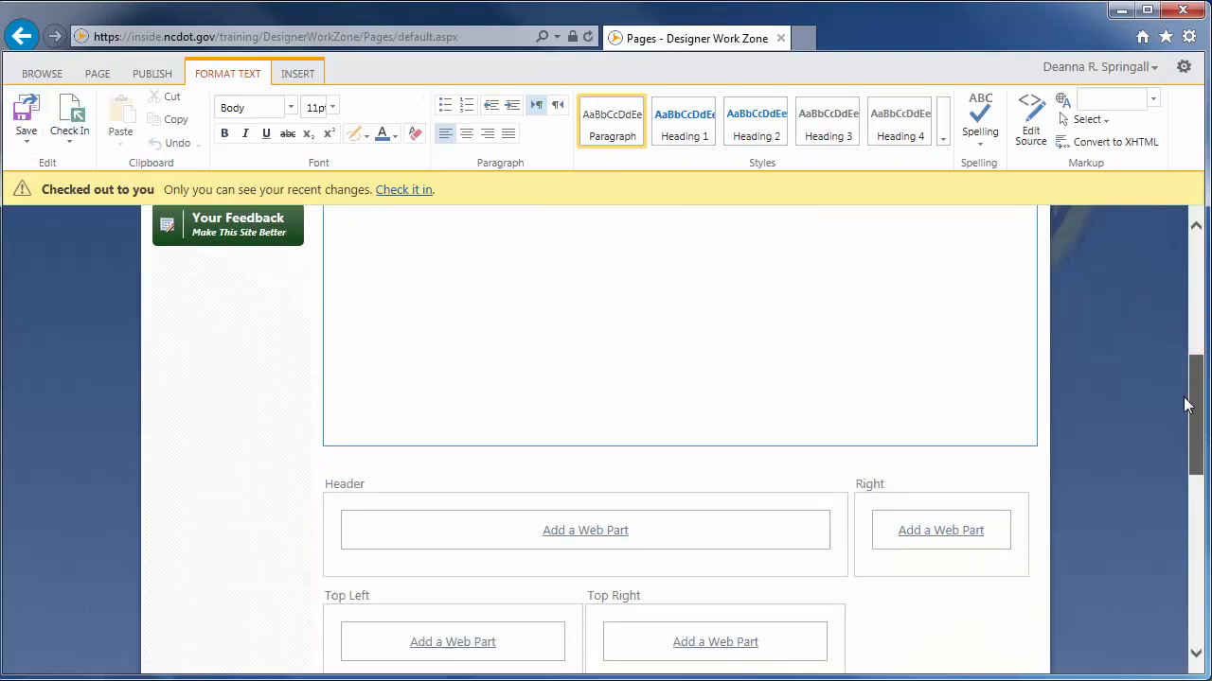
{"action": "left_click", "coordinate": [603, 534]}
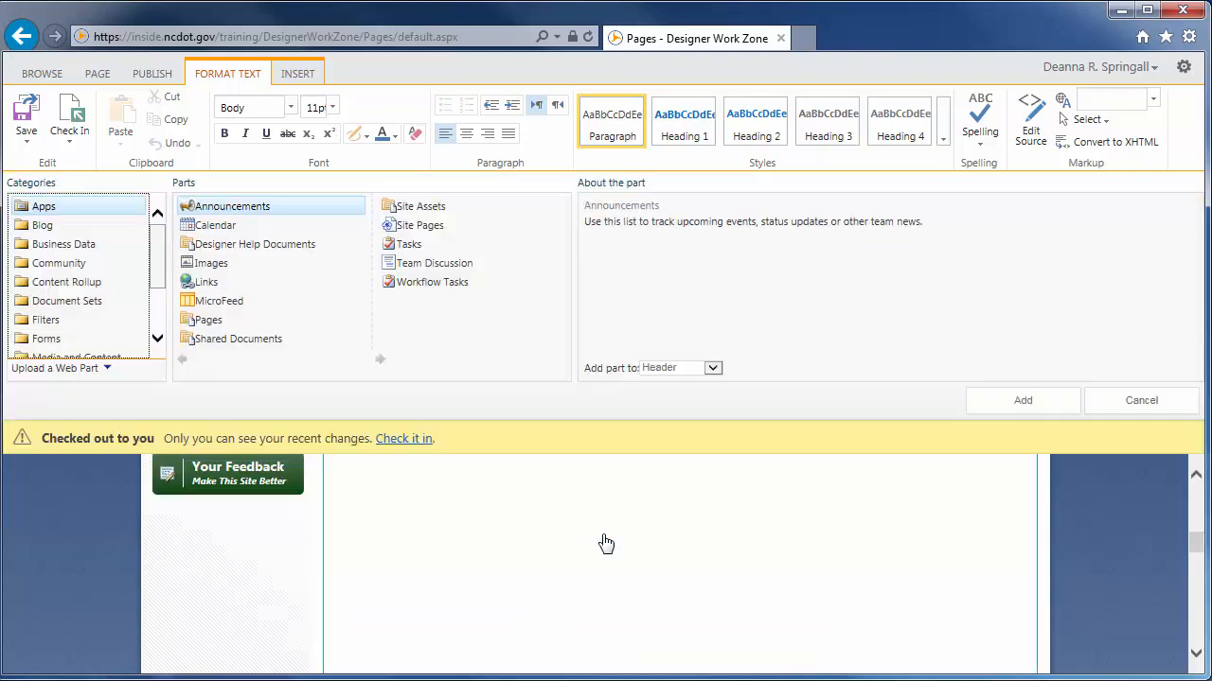
{"action": "left_click", "coordinate": [92, 285]}
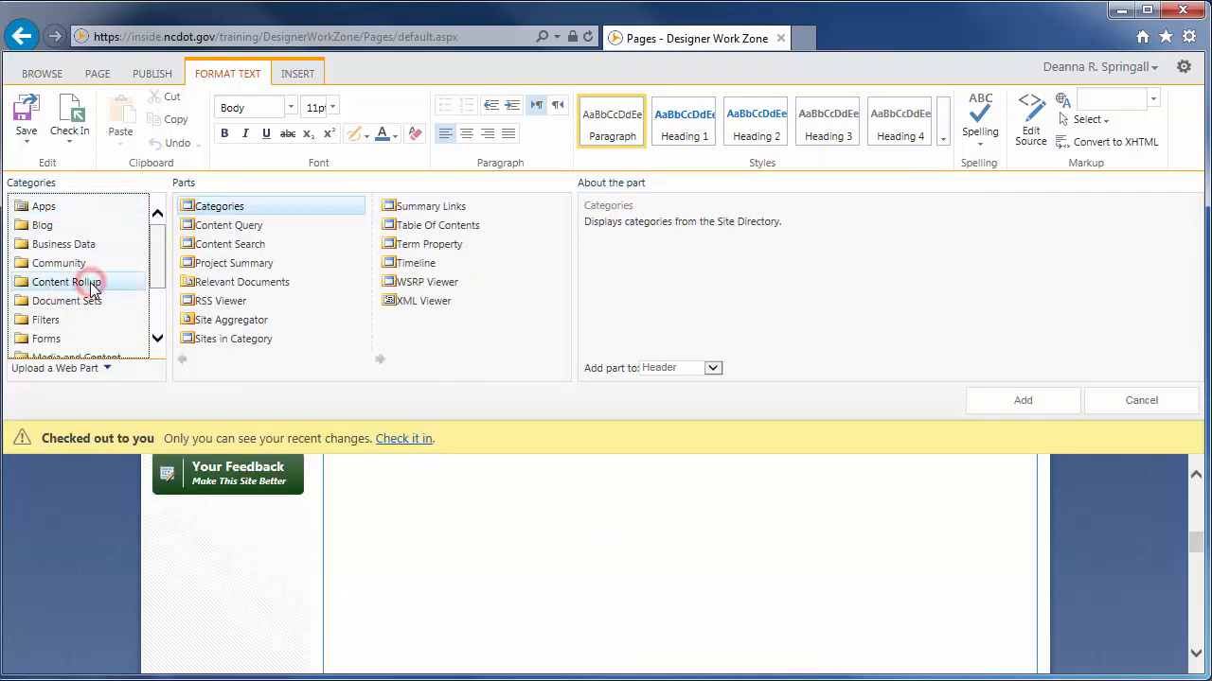
{"action": "left_click", "coordinate": [224, 228]}
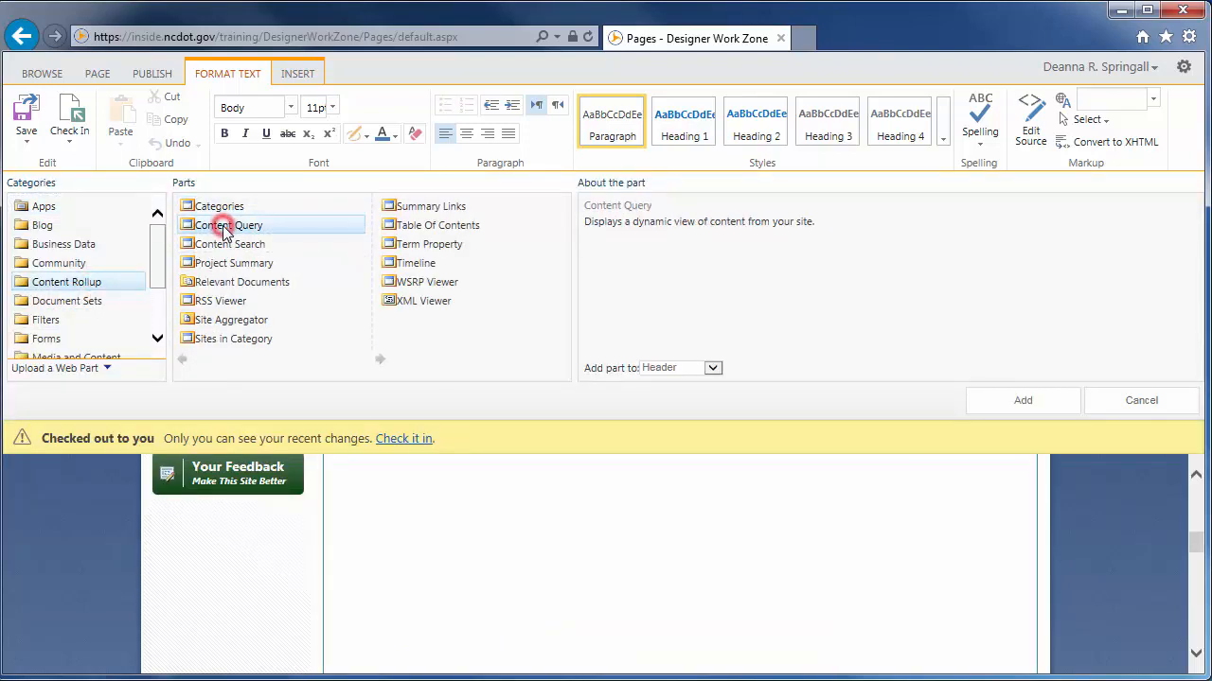
{"action": "left_click", "coordinate": [1025, 400]}
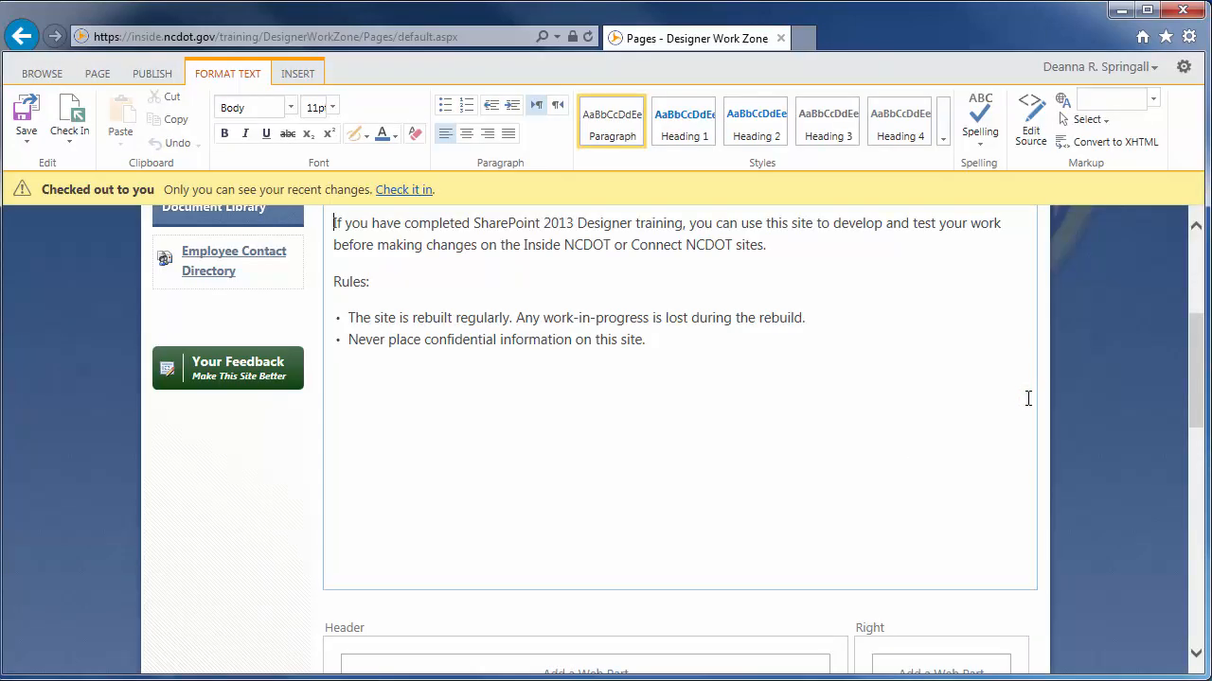
Open the tool pane of the Content Query web part in the Header zone, saving the page changes
{"action": "left_click_drag", "start_coordinate": [1197, 405], "coordinate": [1196, 459]}
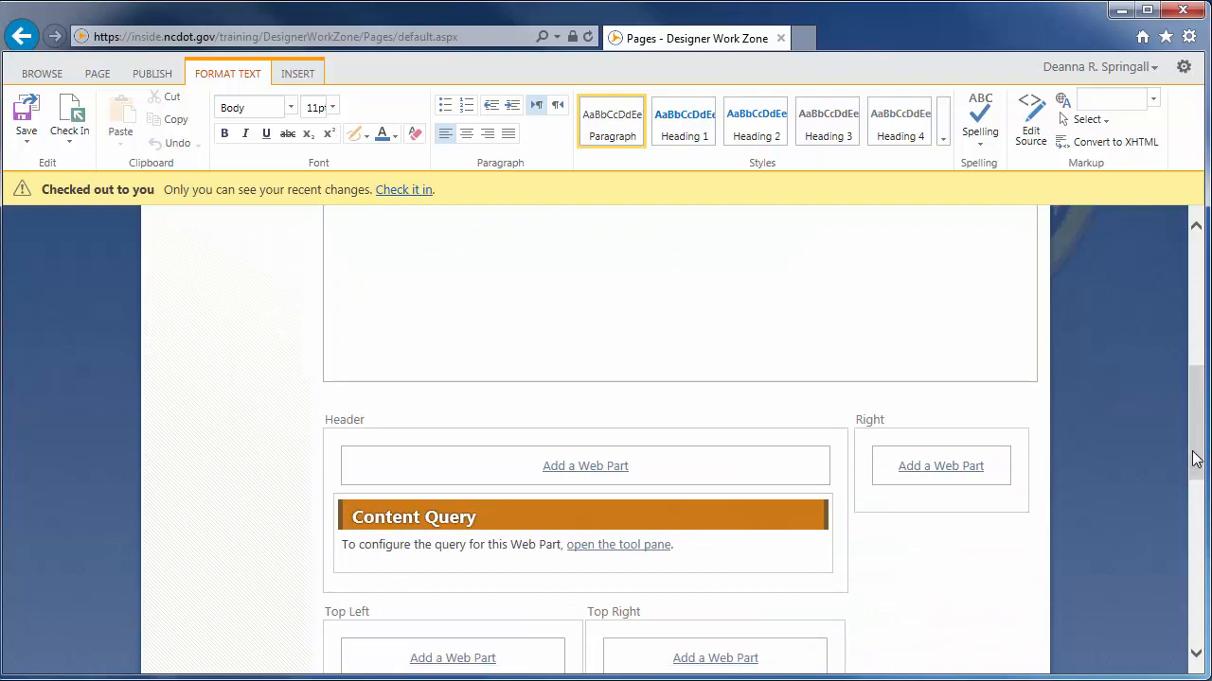
{"action": "left_click", "coordinate": [623, 545]}
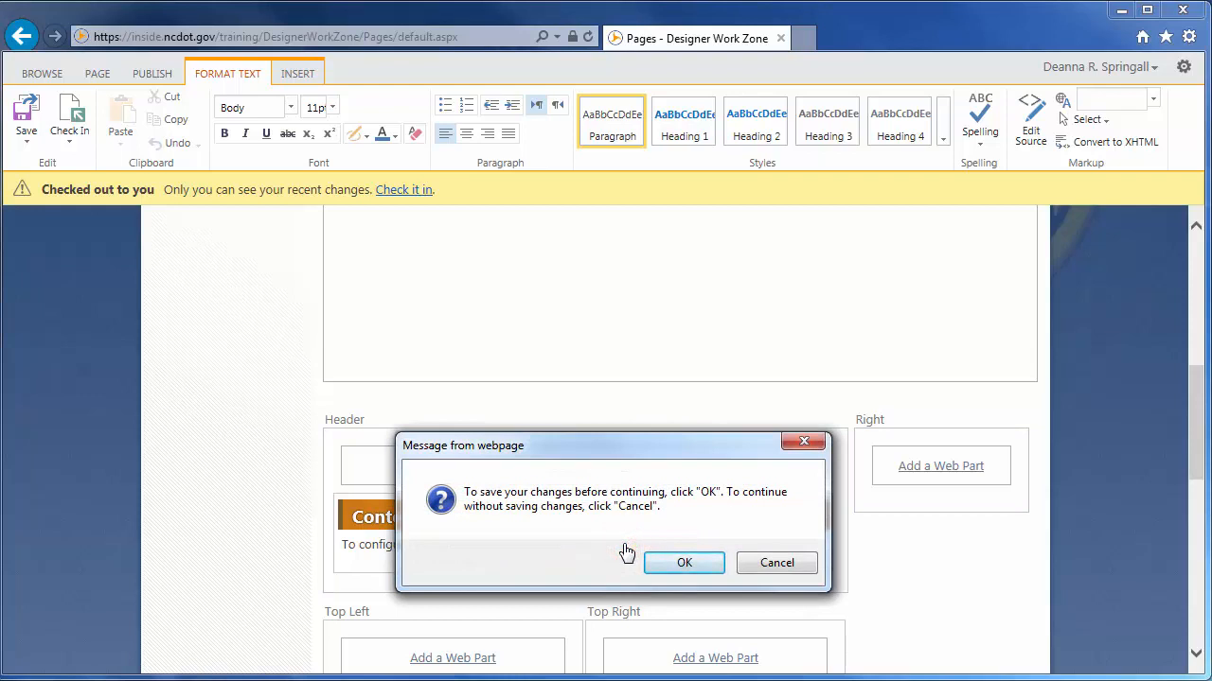
{"action": "left_click", "coordinate": [684, 563]}
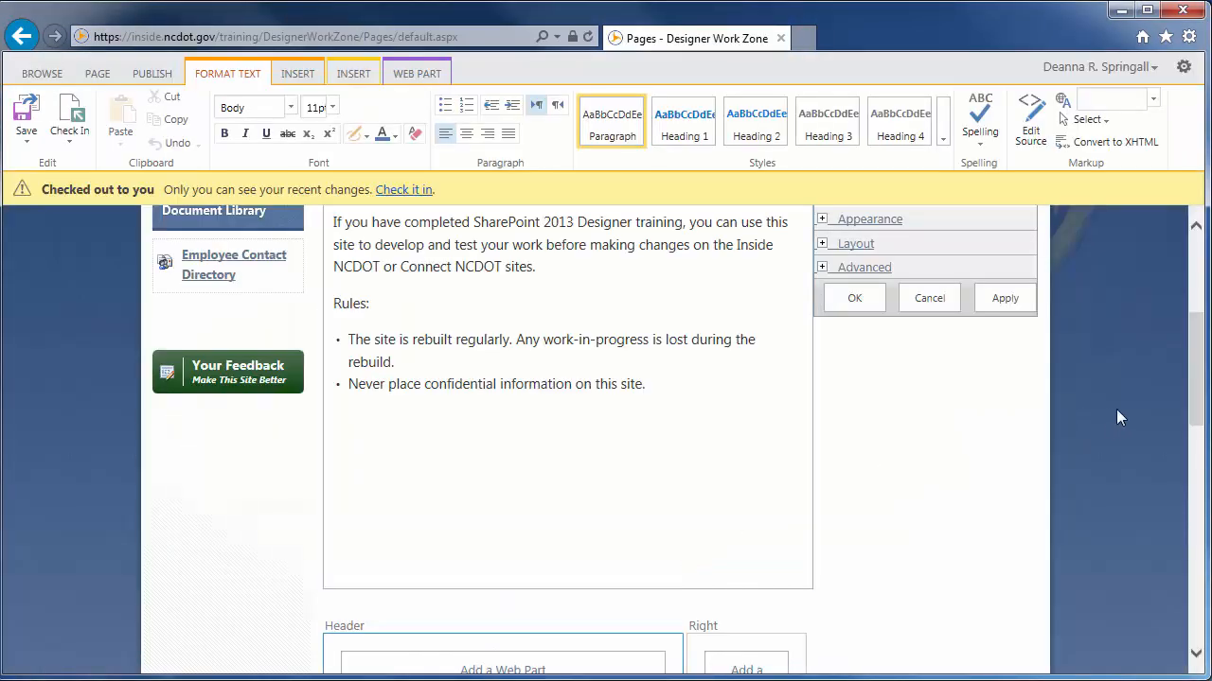
Set the query source to the Contributor Documents list of the Contributor Work Zone site on the Designer Work Zone page
{"action": "scroll", "coordinate": [1200, 405], "scroll_direction": "up", "scroll_amount": 3}
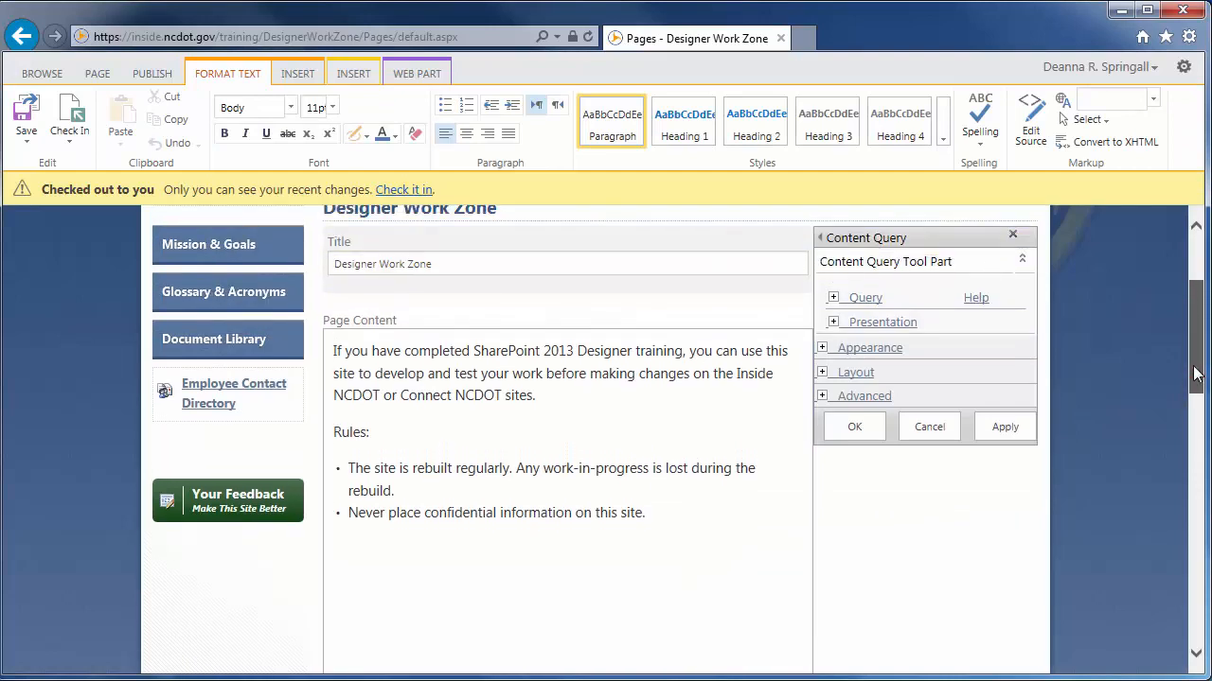
{"action": "left_click", "coordinate": [833, 305]}
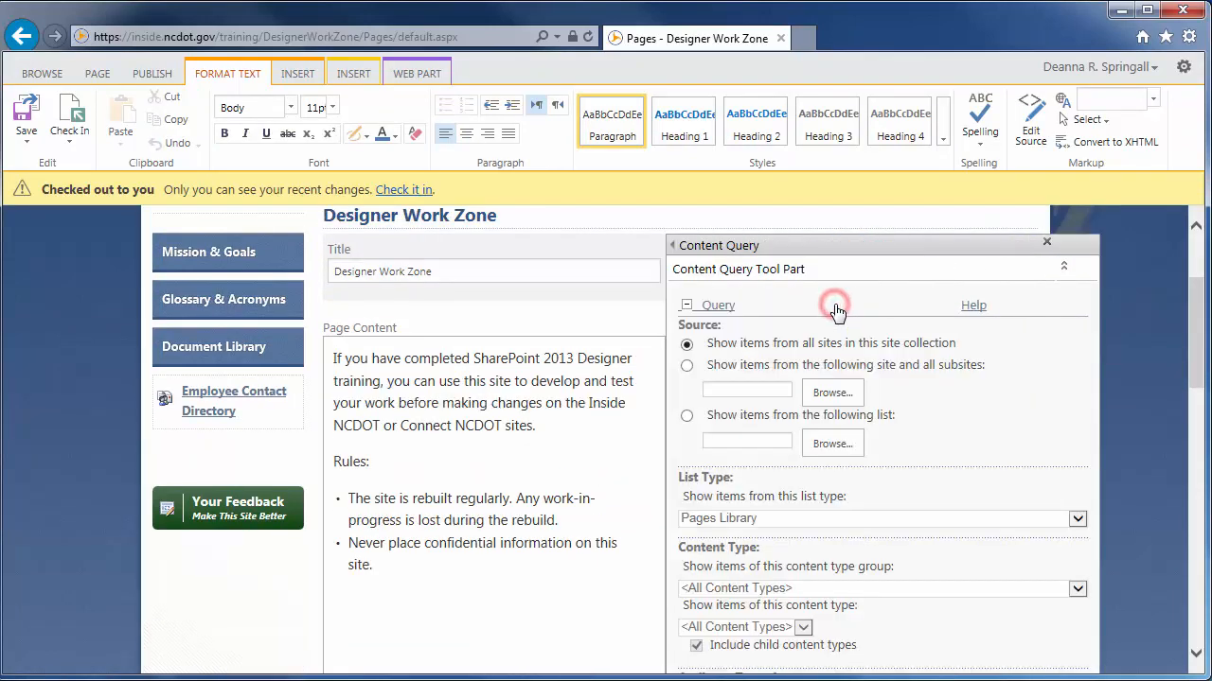
{"action": "left_click", "coordinate": [687, 416]}
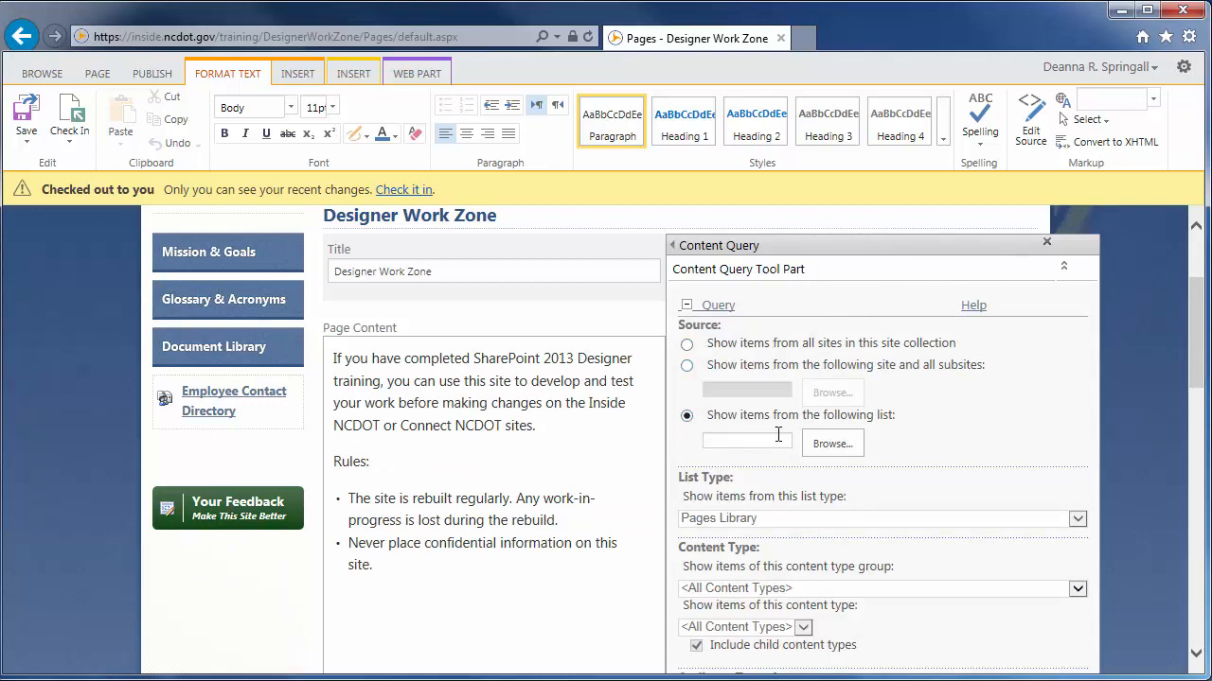
{"action": "left_click", "coordinate": [831, 444]}
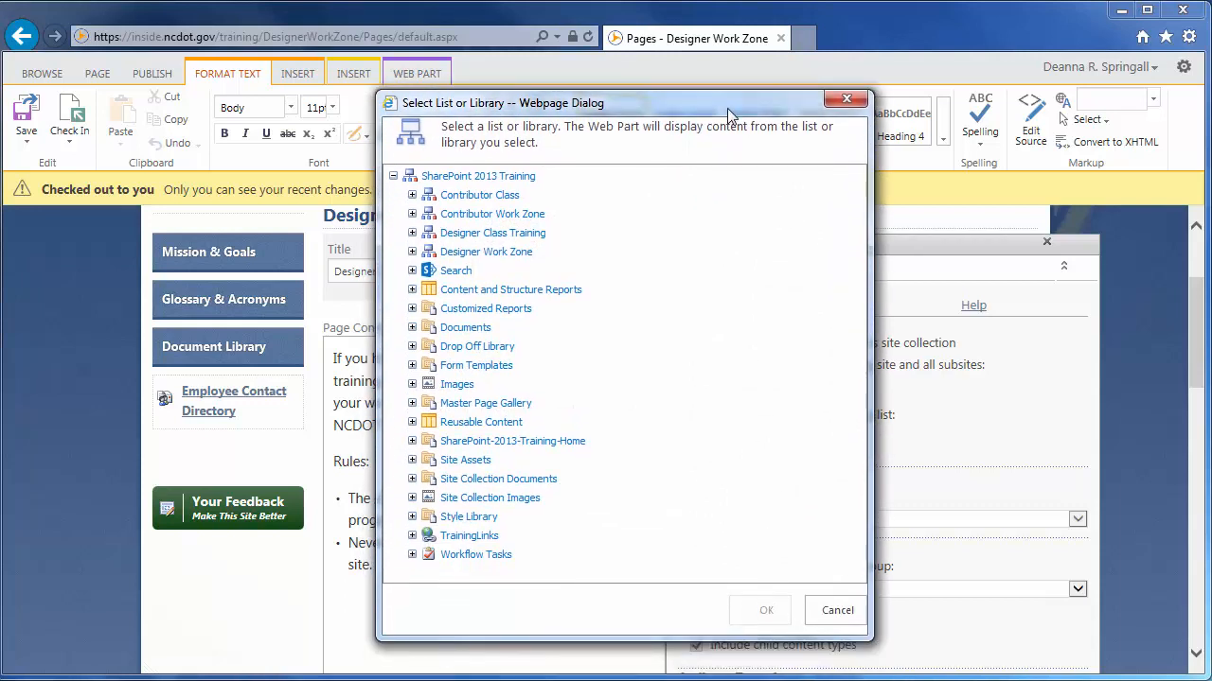
{"action": "left_click", "coordinate": [412, 214]}
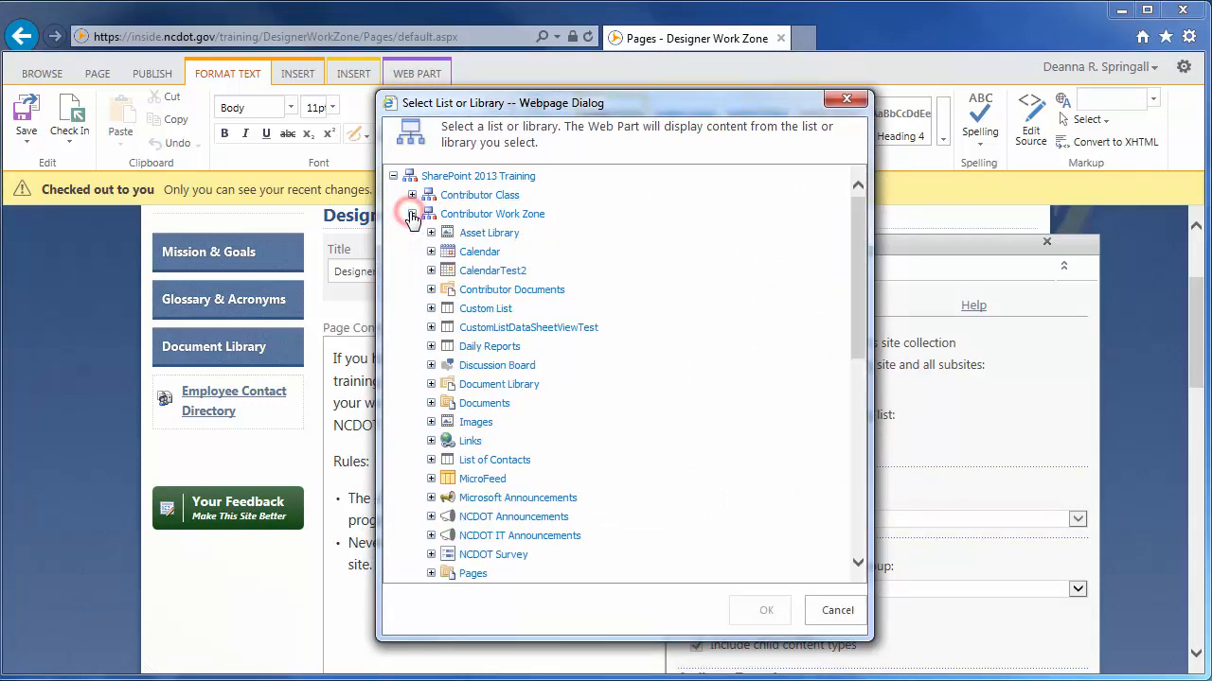
{"action": "left_click", "coordinate": [489, 292]}
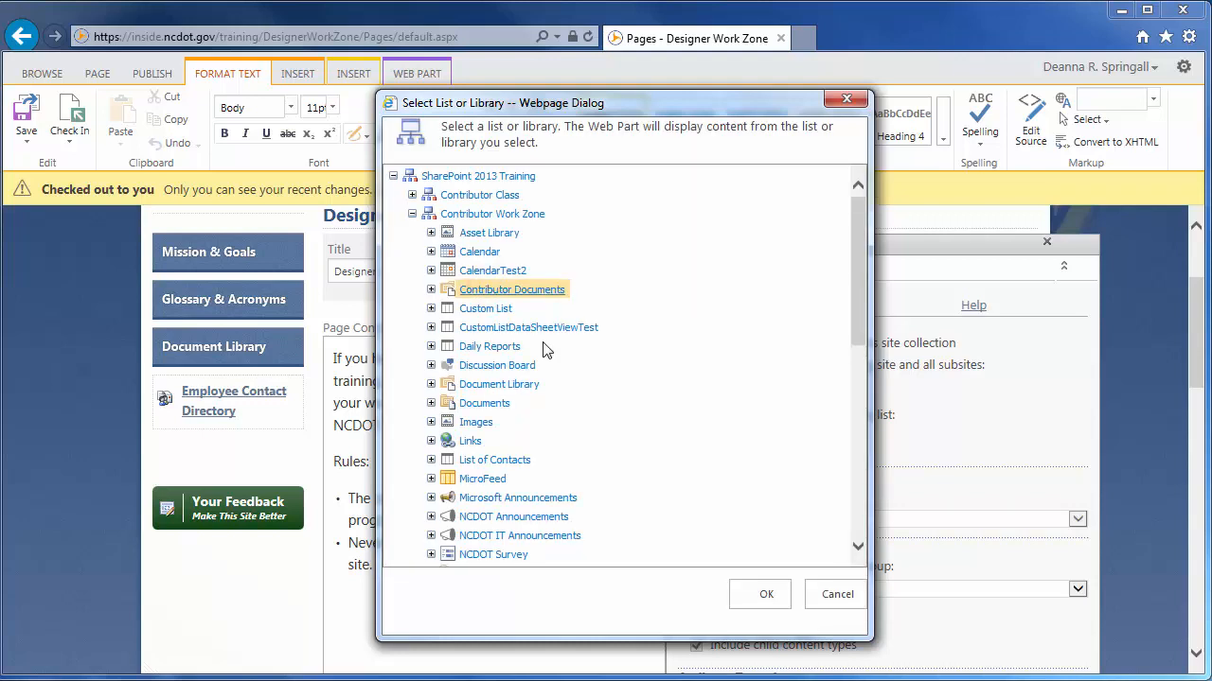
{"action": "left_click", "coordinate": [767, 596]}
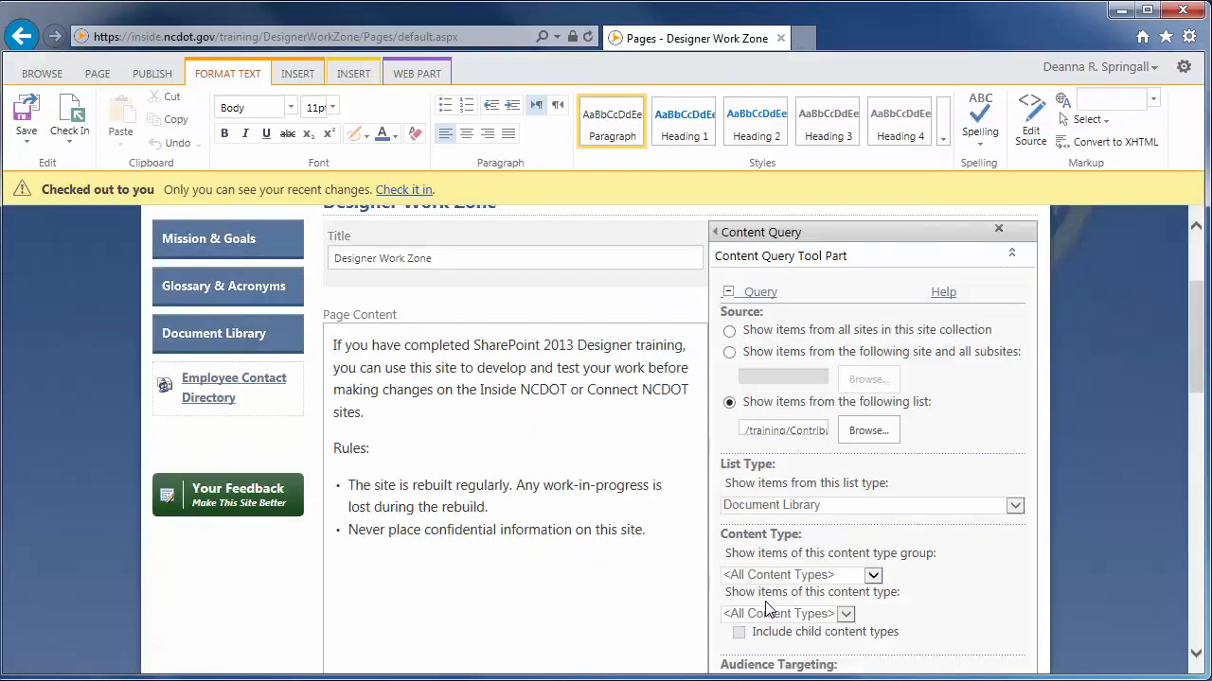
Add a query filter that shows items when Document Type is equal to List
{"action": "left_click_drag", "start_coordinate": [1194, 358], "coordinate": [1195, 413]}
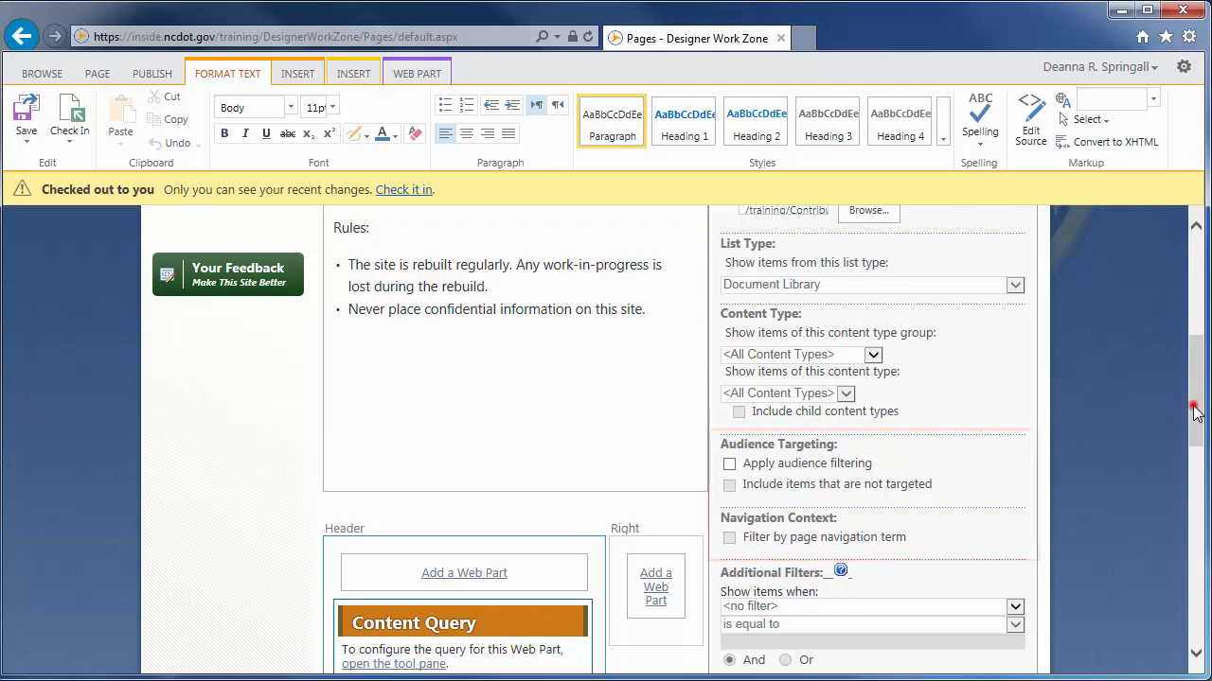
{"action": "left_click_drag", "start_coordinate": [1195, 413], "coordinate": [1197, 488]}
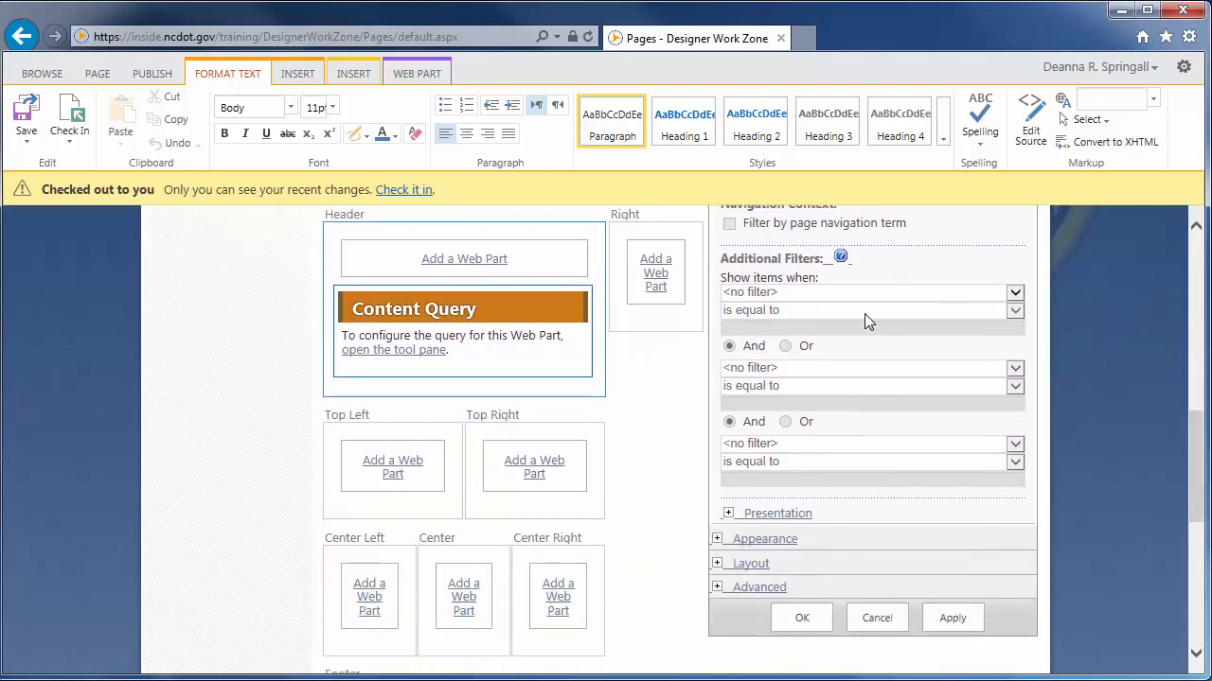
{"action": "left_click", "coordinate": [795, 293]}
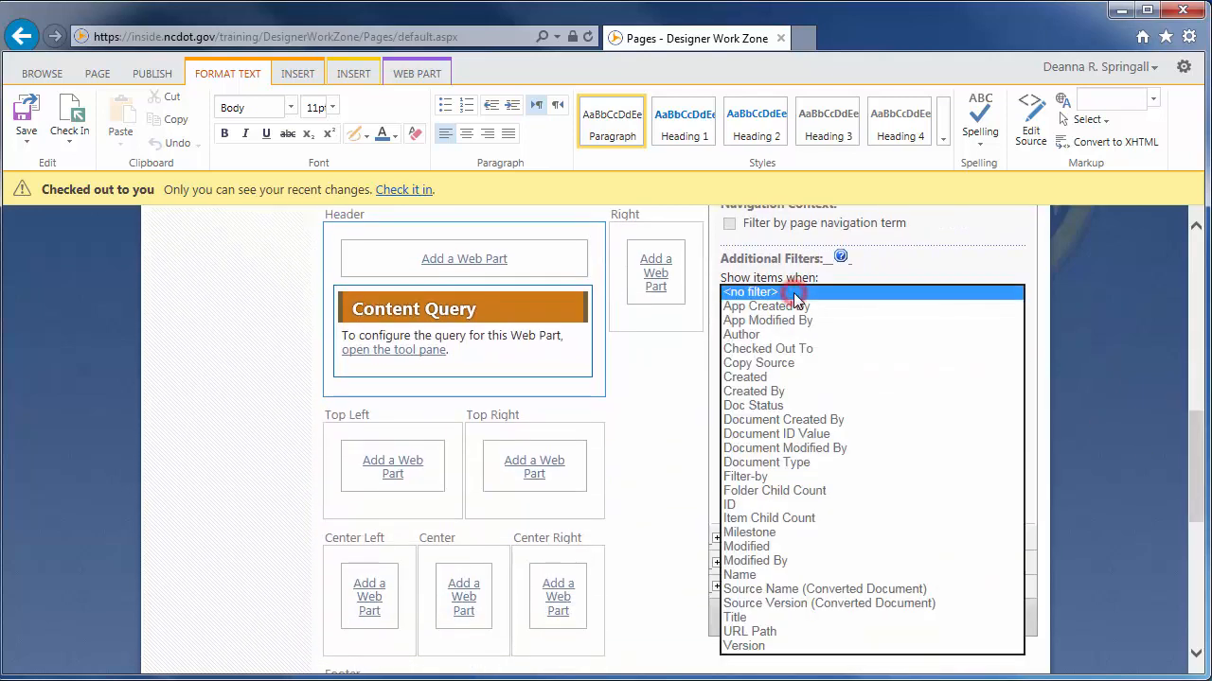
{"action": "left_click", "coordinate": [778, 462]}
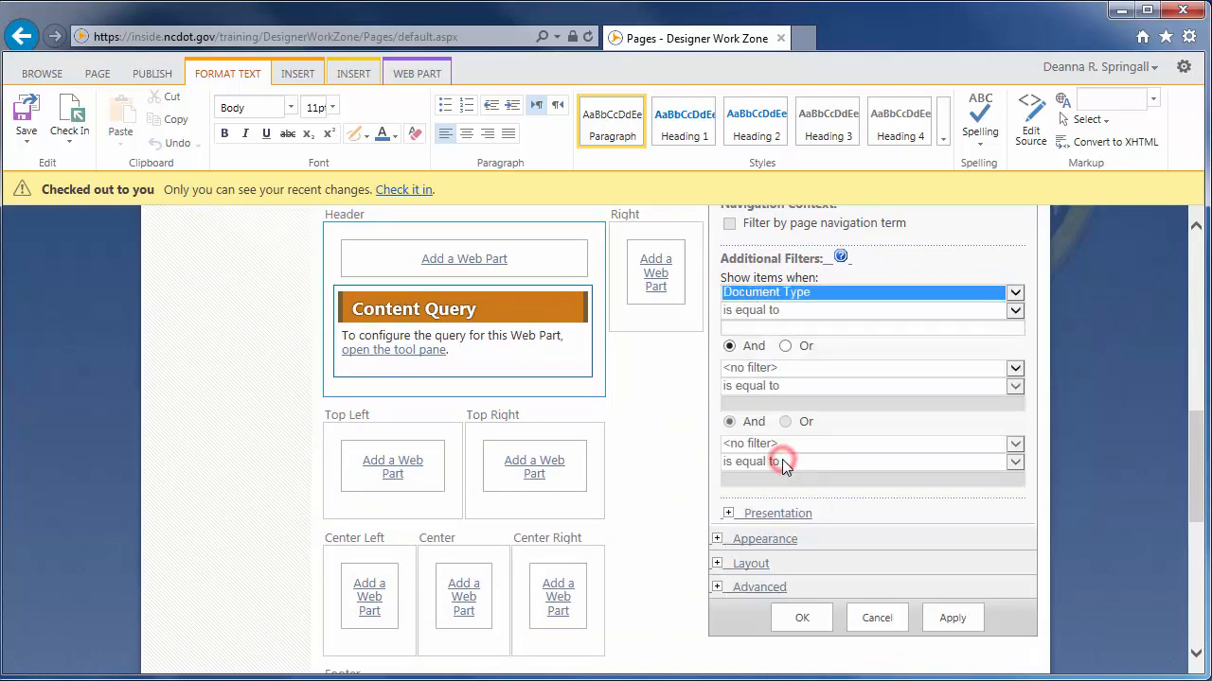
{"action": "left_click", "coordinate": [753, 329]}
{"action": "type", "text": "List"}
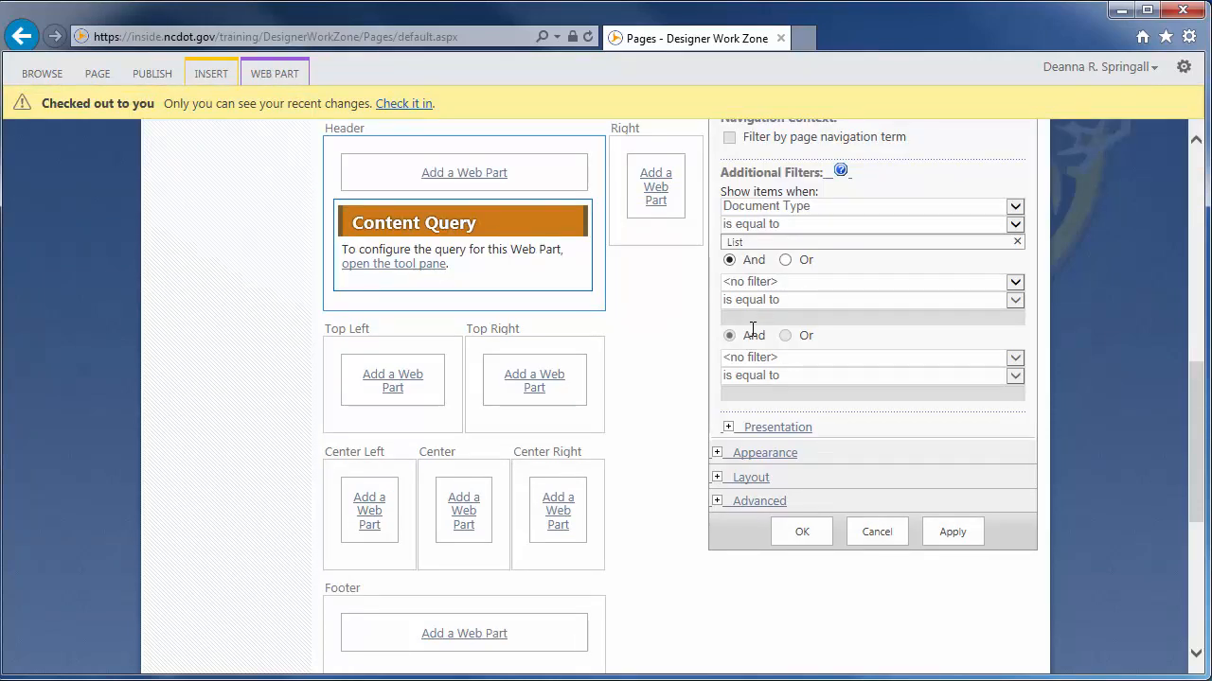
Set the presentation to sort items by Title in ascending order
{"action": "left_click", "coordinate": [729, 431]}
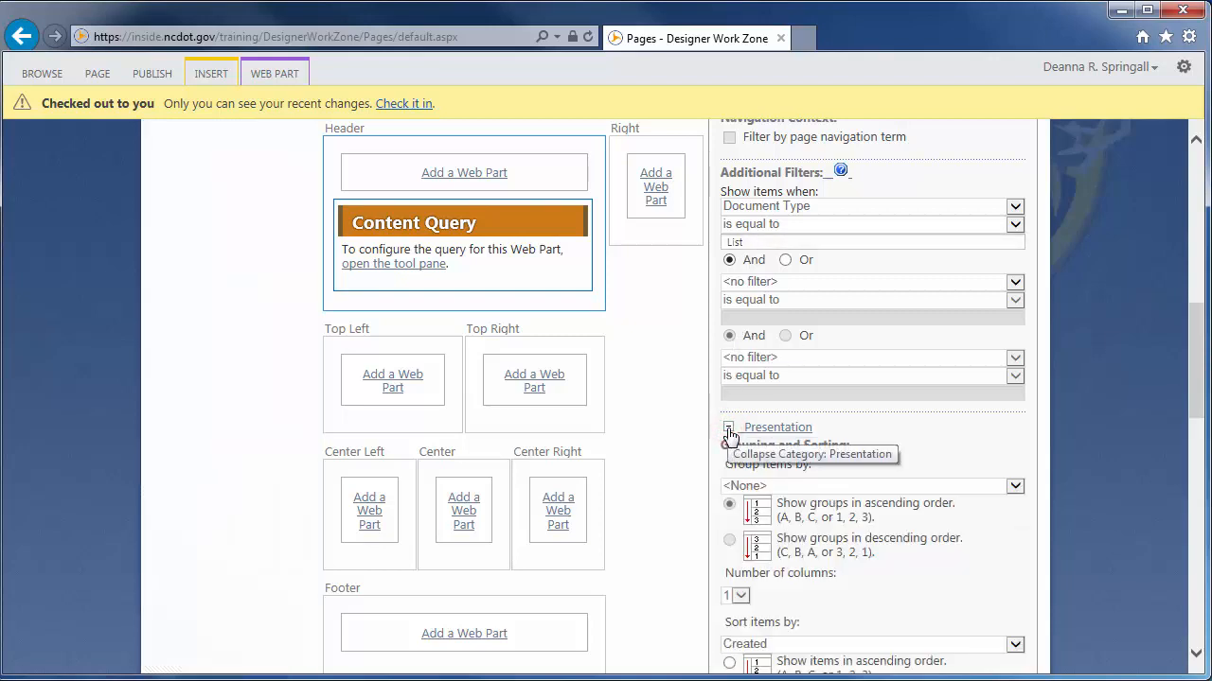
{"action": "left_click_drag", "start_coordinate": [1192, 391], "coordinate": [1193, 466]}
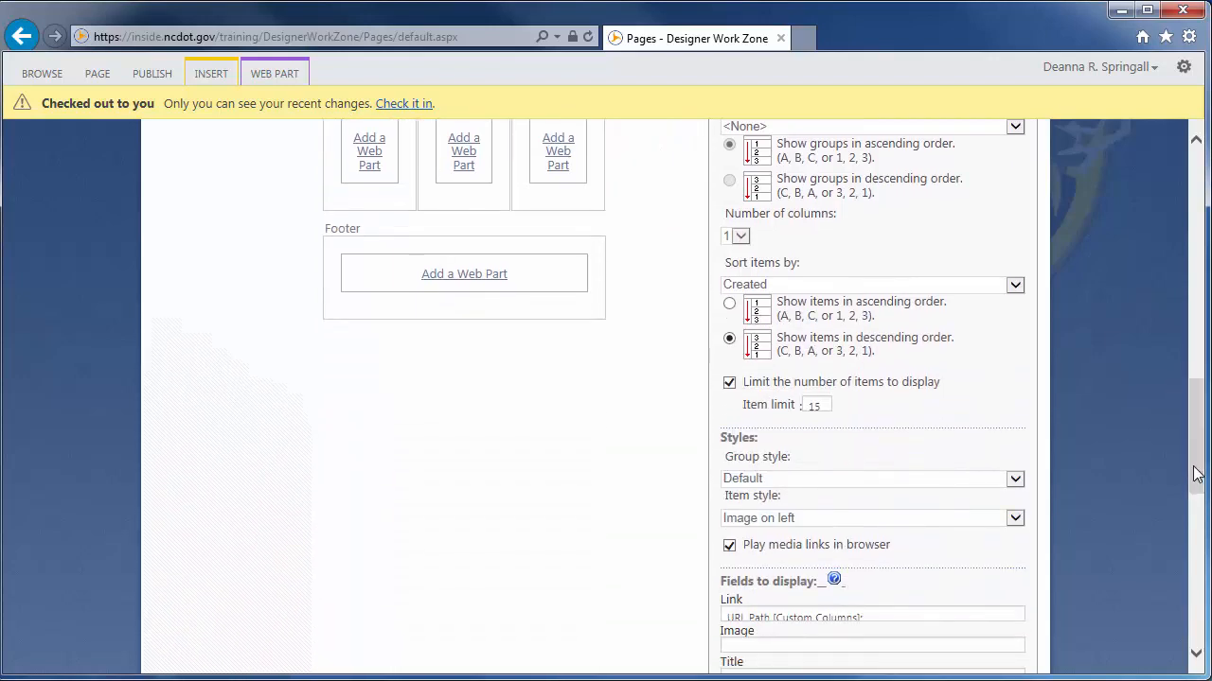
{"action": "left_click", "coordinate": [774, 285]}
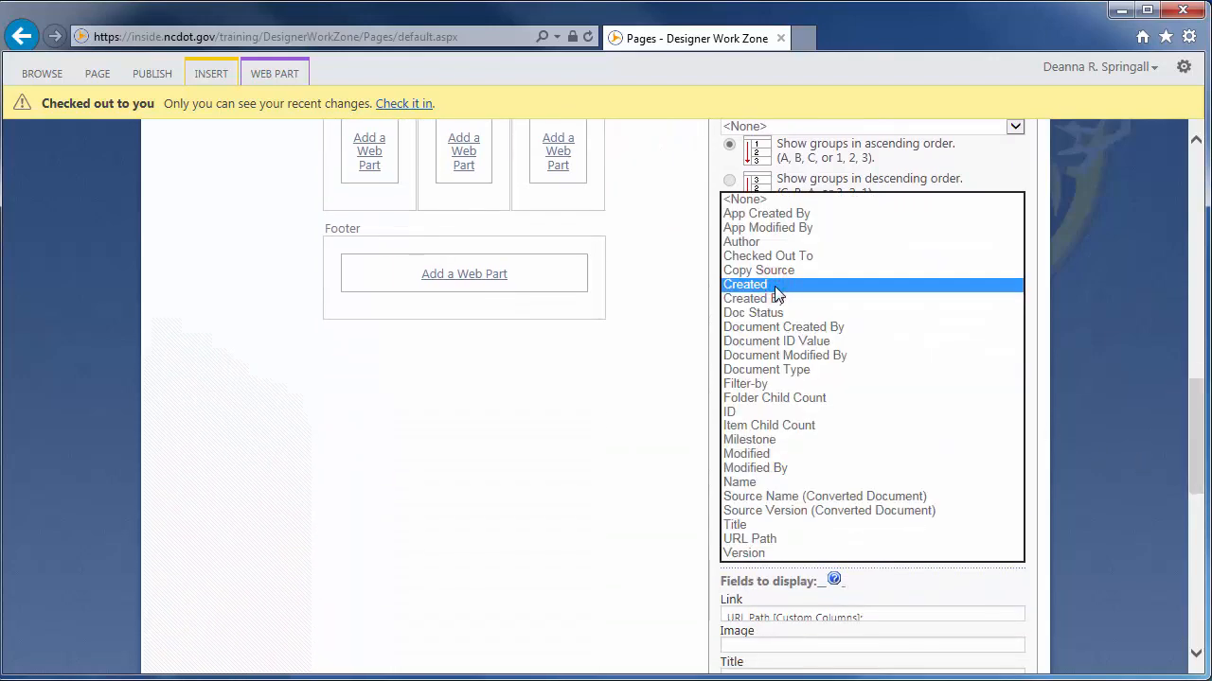
{"action": "left_click", "coordinate": [748, 526]}
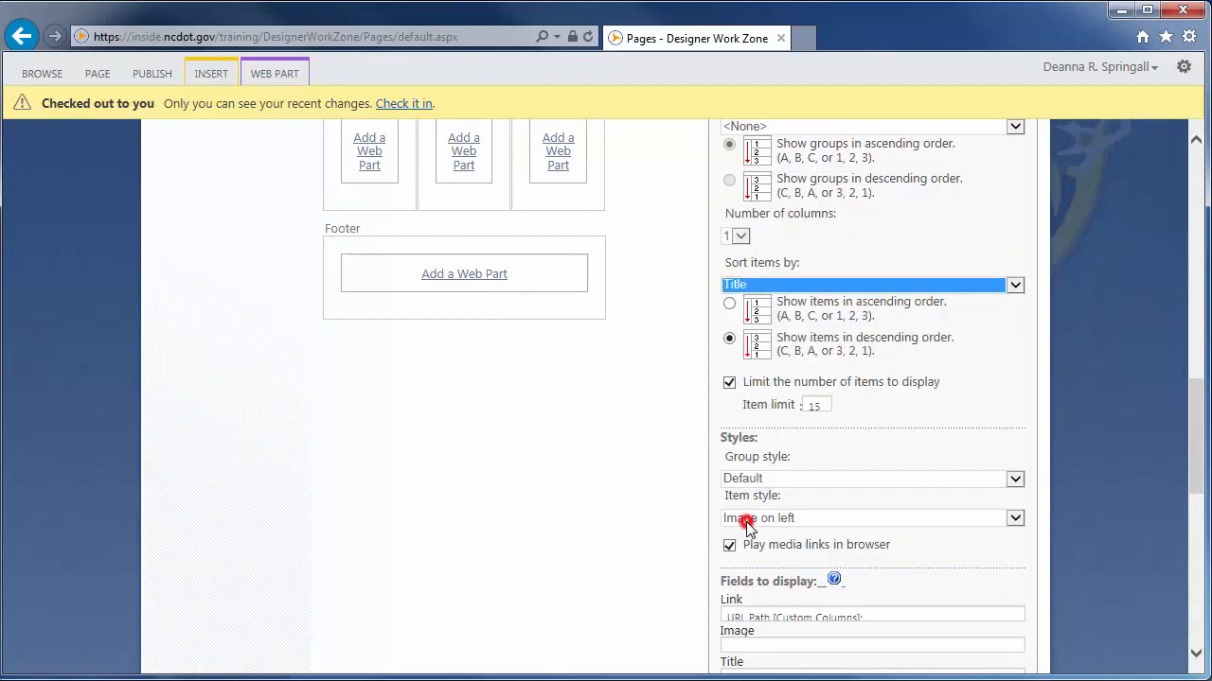
{"action": "left_click", "coordinate": [728, 304]}
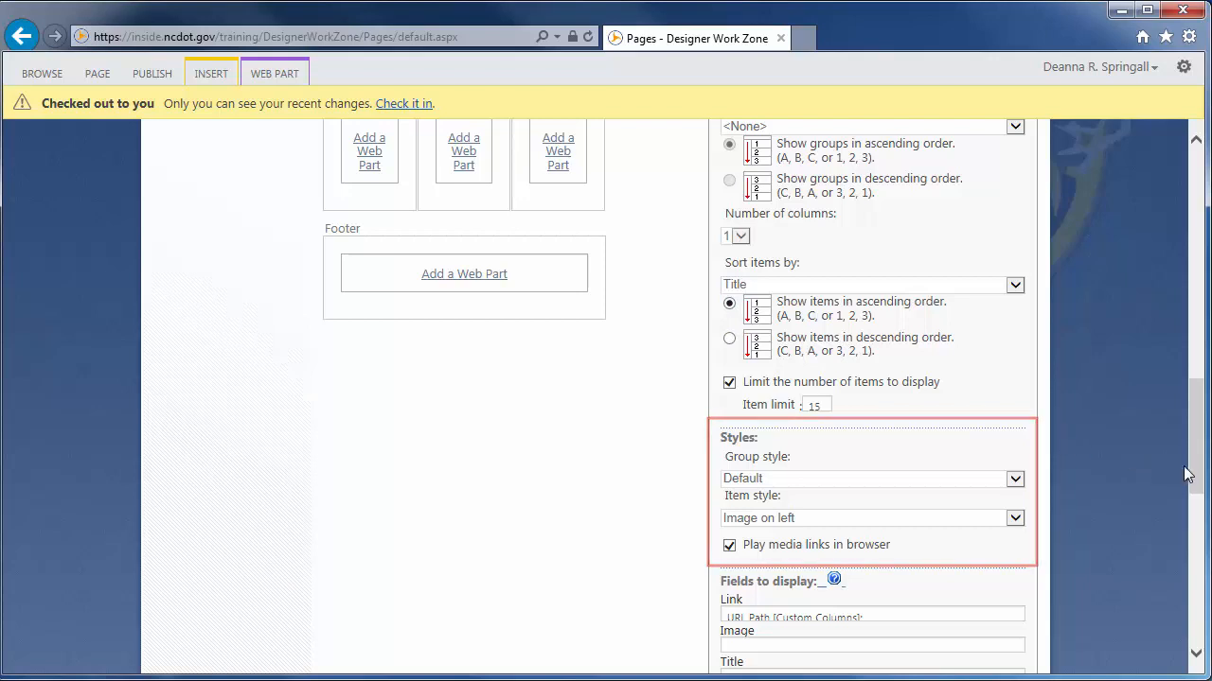
Set the web part's title to List Help, then apply the settings and save the Designer Work Zone page
{"action": "left_click_drag", "start_coordinate": [1194, 463], "coordinate": [1192, 553]}
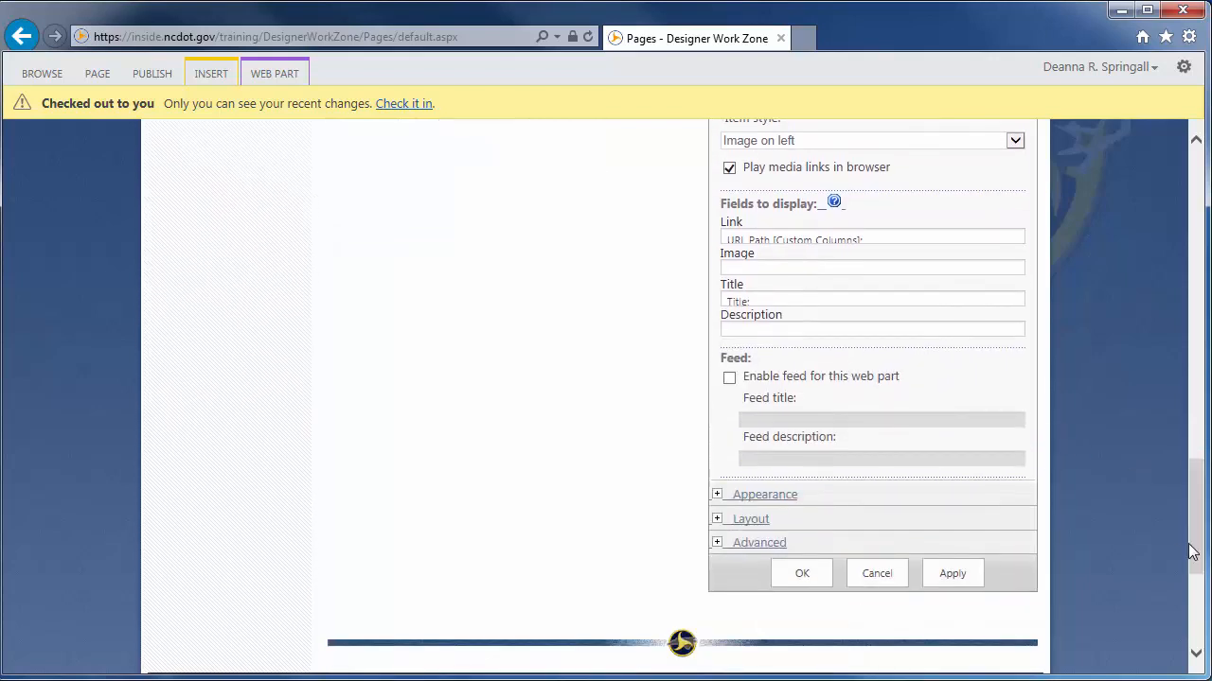
{"action": "left_click", "coordinate": [717, 494]}
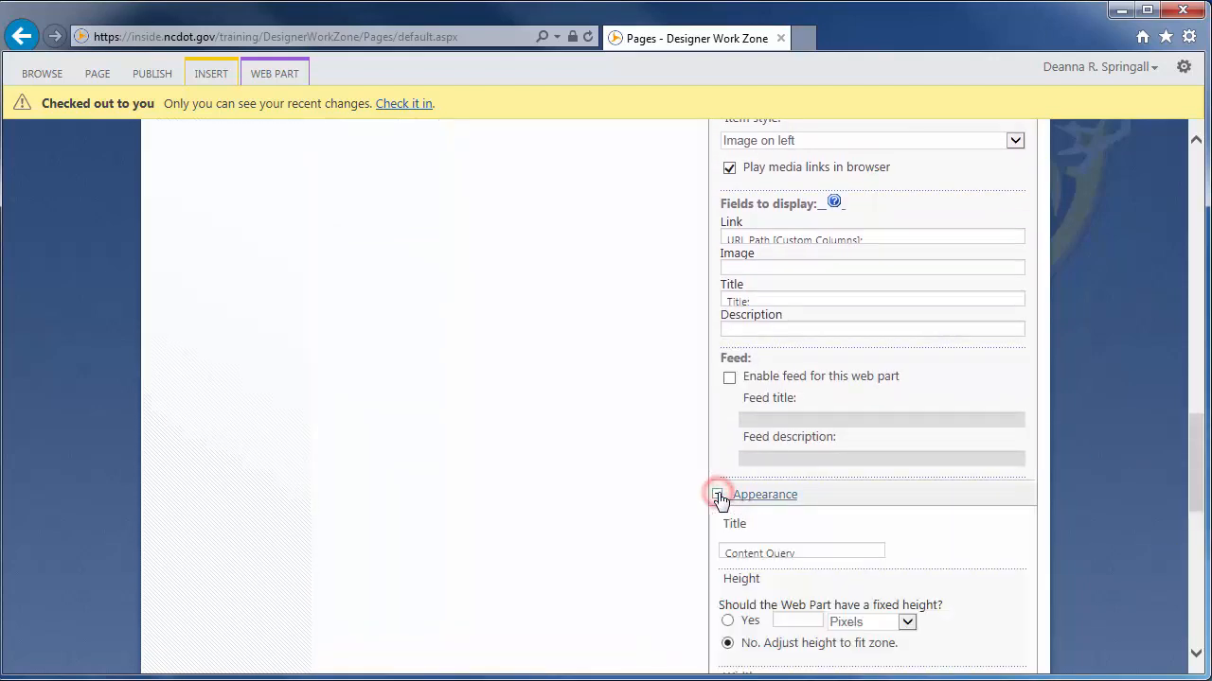
{"action": "triple_click", "coordinate": [798, 551]}
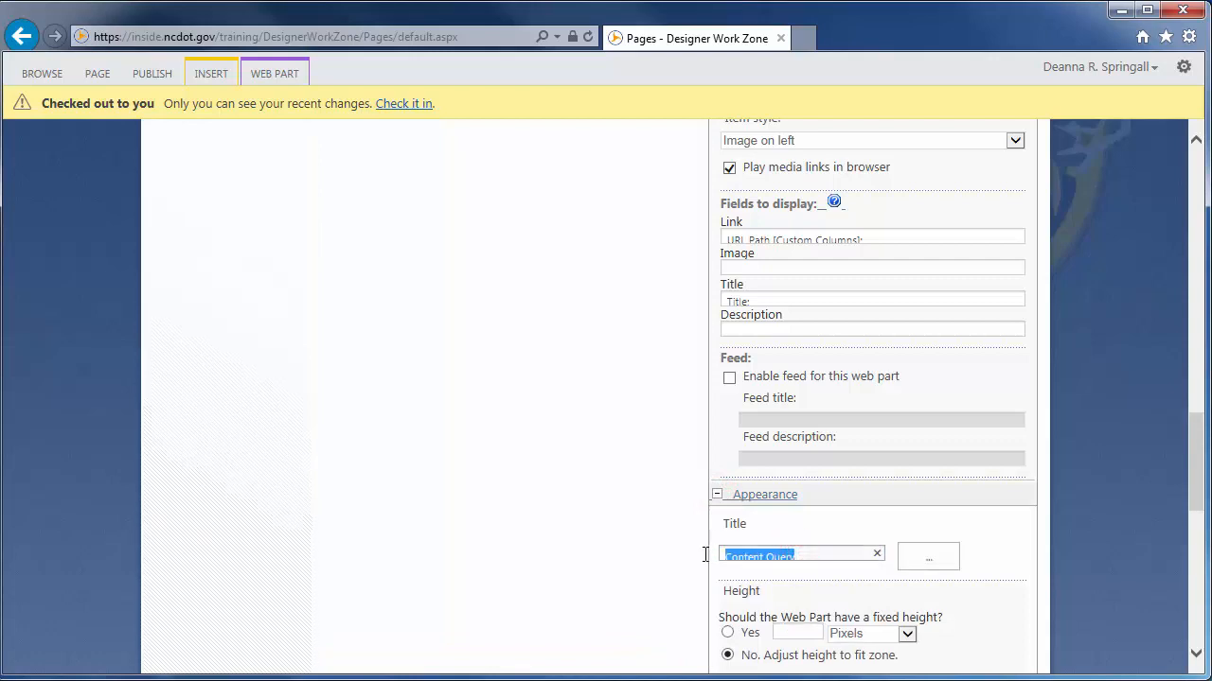
{"action": "type", "text": "List Help"}
{"action": "left_click_drag", "start_coordinate": [1194, 485], "coordinate": [1194, 578]}
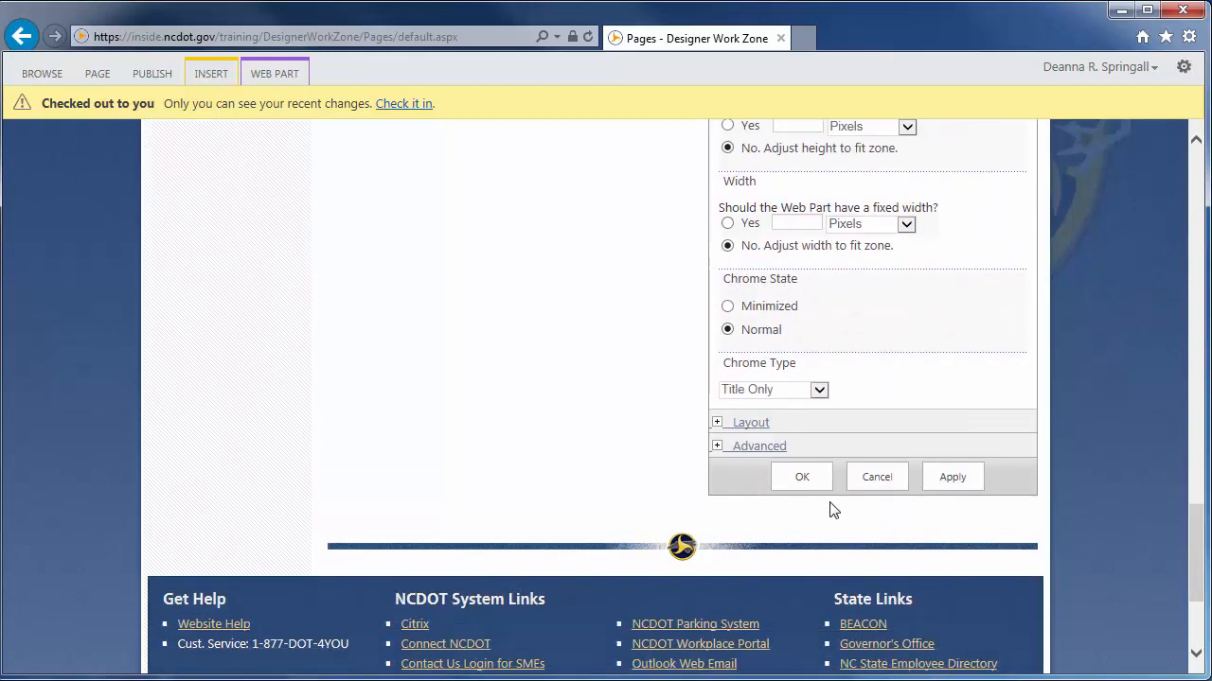
{"action": "left_click", "coordinate": [802, 479]}
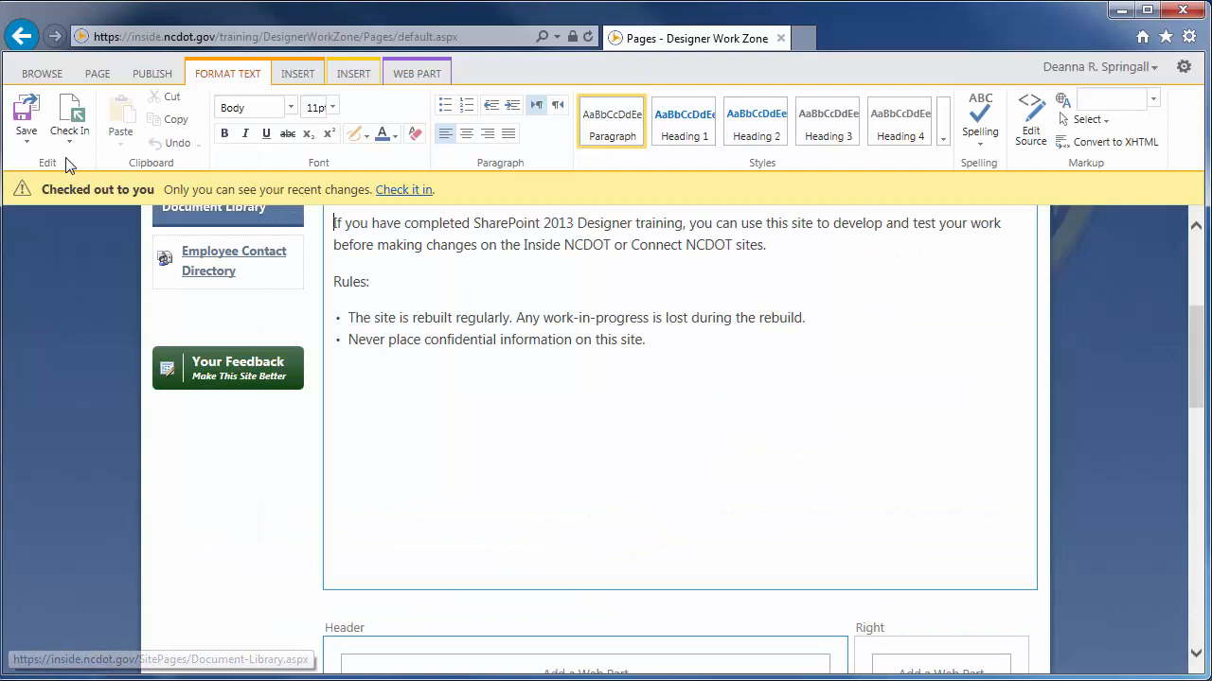
{"action": "left_click", "coordinate": [15, 121]}
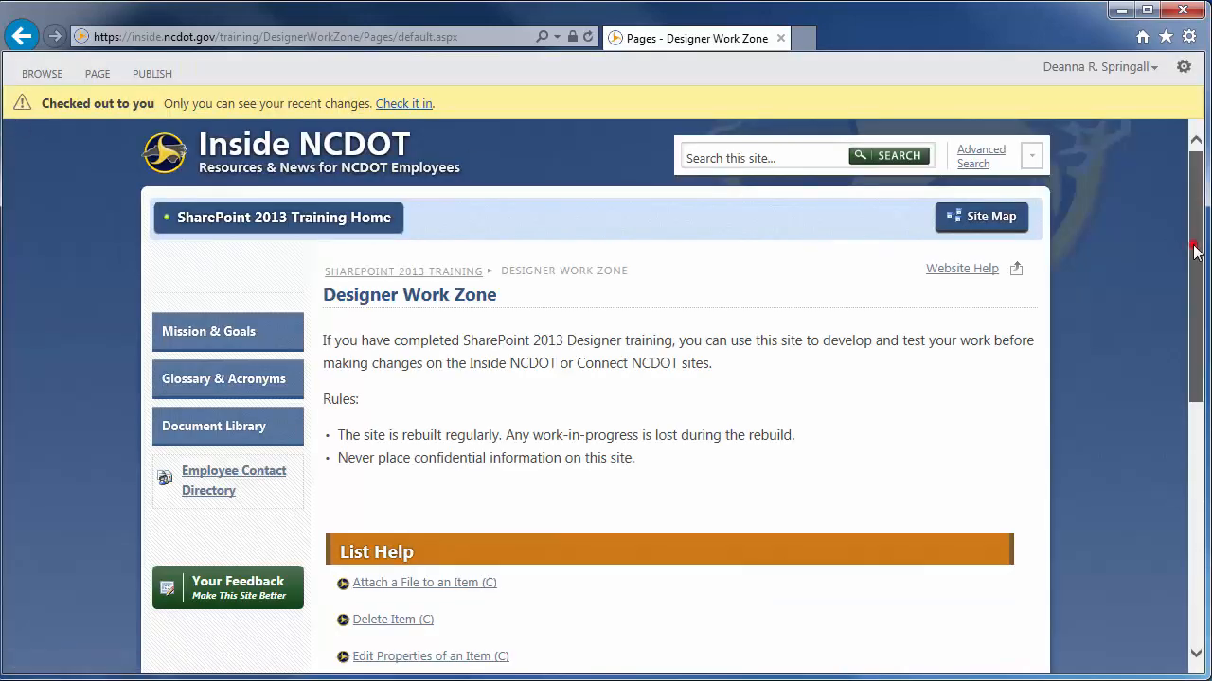
{"action": "left_click_drag", "start_coordinate": [1194, 251], "coordinate": [1195, 331]}
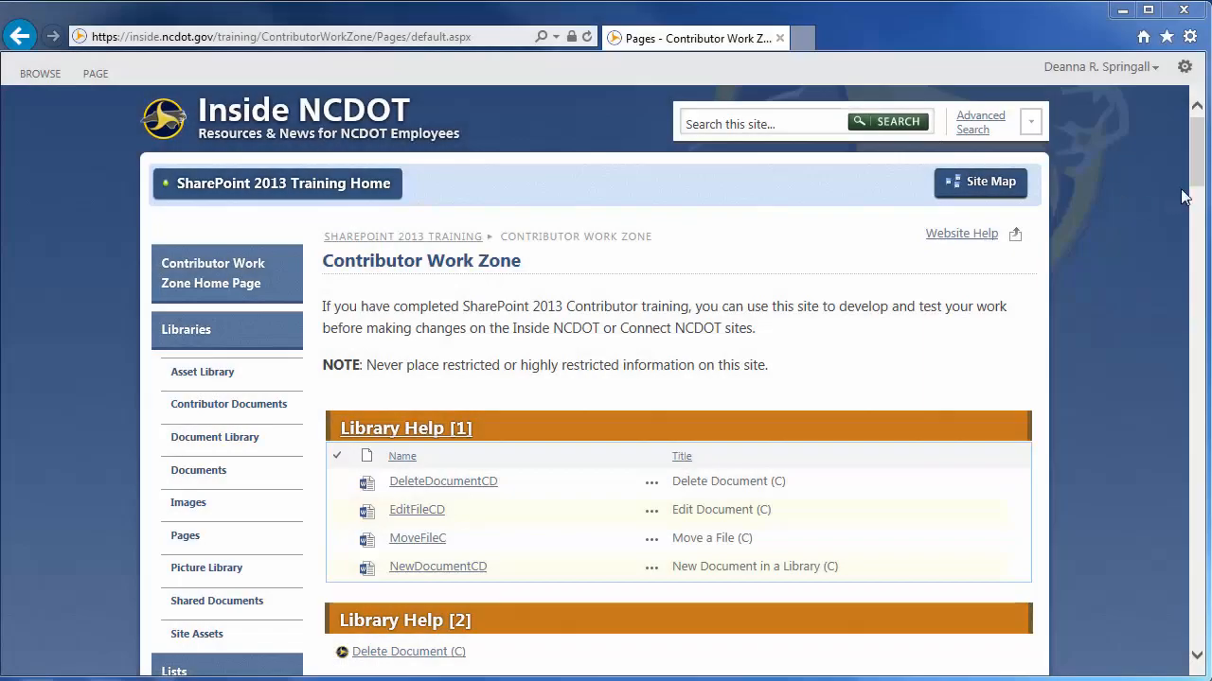
Examine the items in the Microsoft Announcements, NCDOT Announcements and NCDOT IT Announcements lists of the Contributor Work Zone site
{"action": "left_click_drag", "start_coordinate": [1199, 182], "coordinate": [1200, 267]}
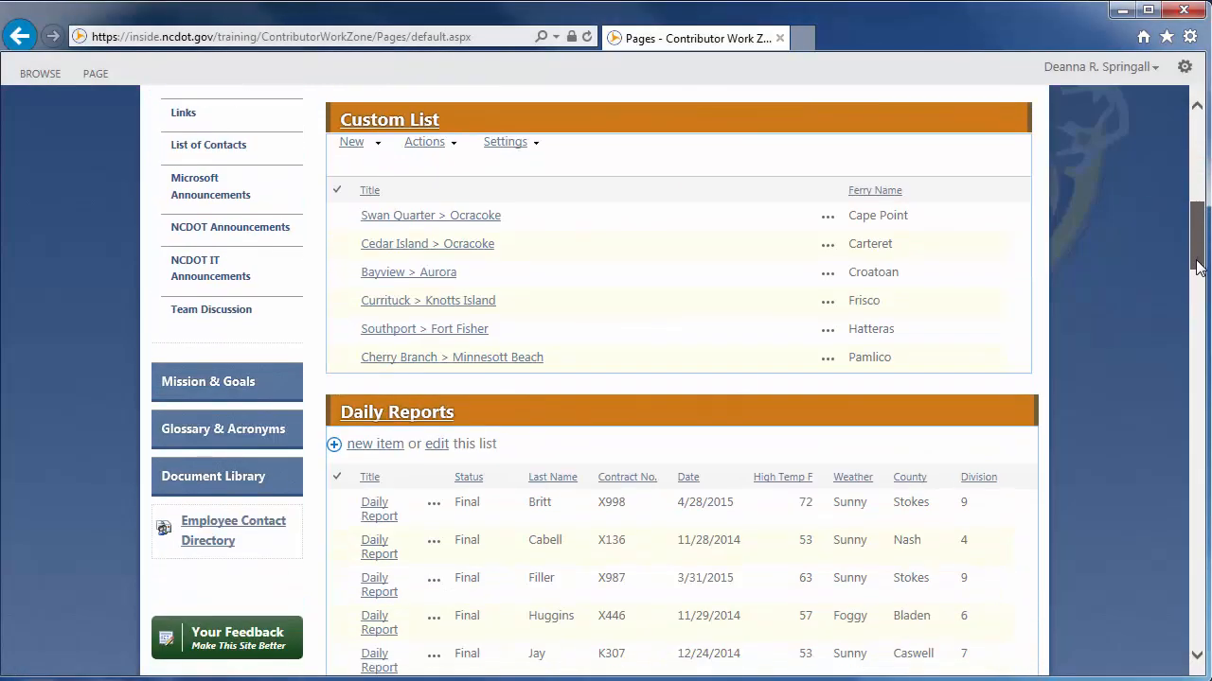
{"action": "left_click", "coordinate": [230, 194]}
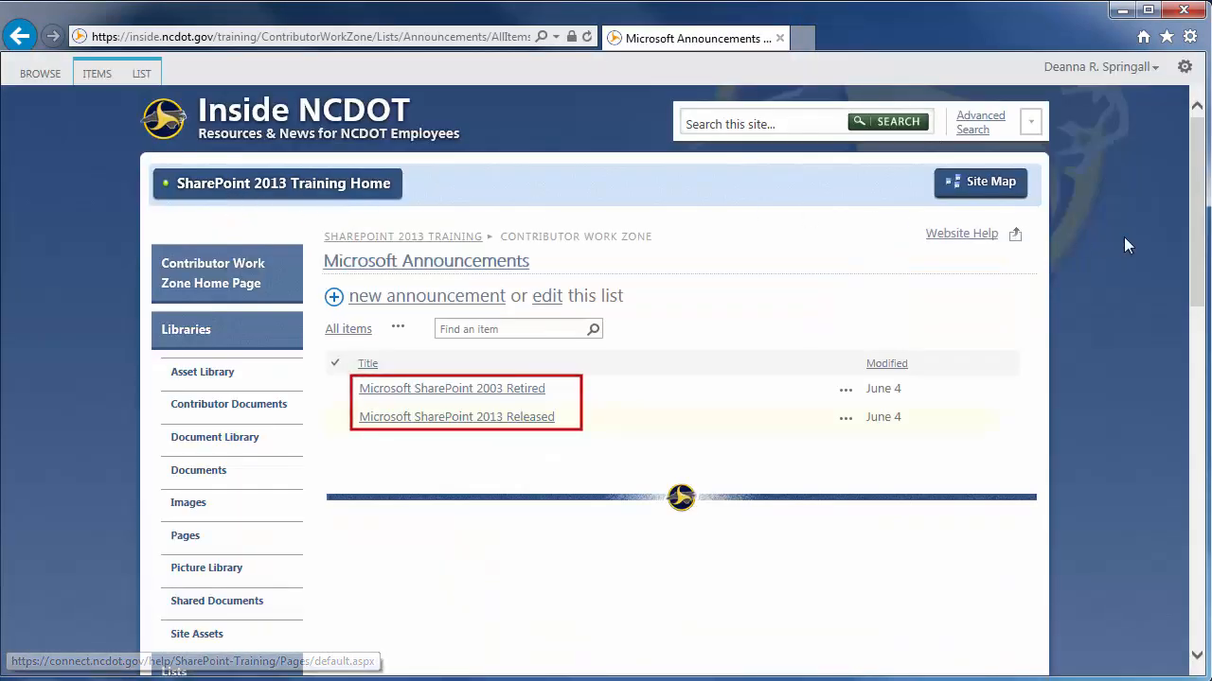
{"action": "left_click_drag", "start_coordinate": [1196, 246], "coordinate": [1196, 291]}
{"action": "scroll", "coordinate": [1189, 370], "scroll_direction": "down", "scroll_amount": 2}
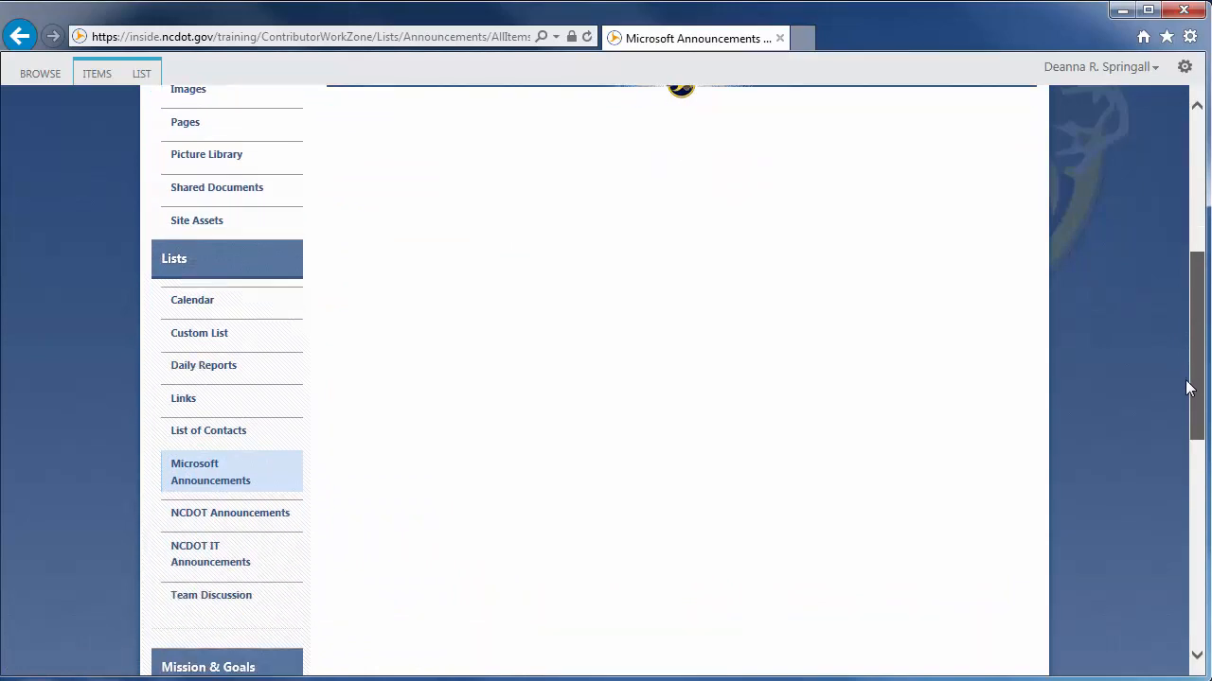
{"action": "left_click", "coordinate": [263, 516]}
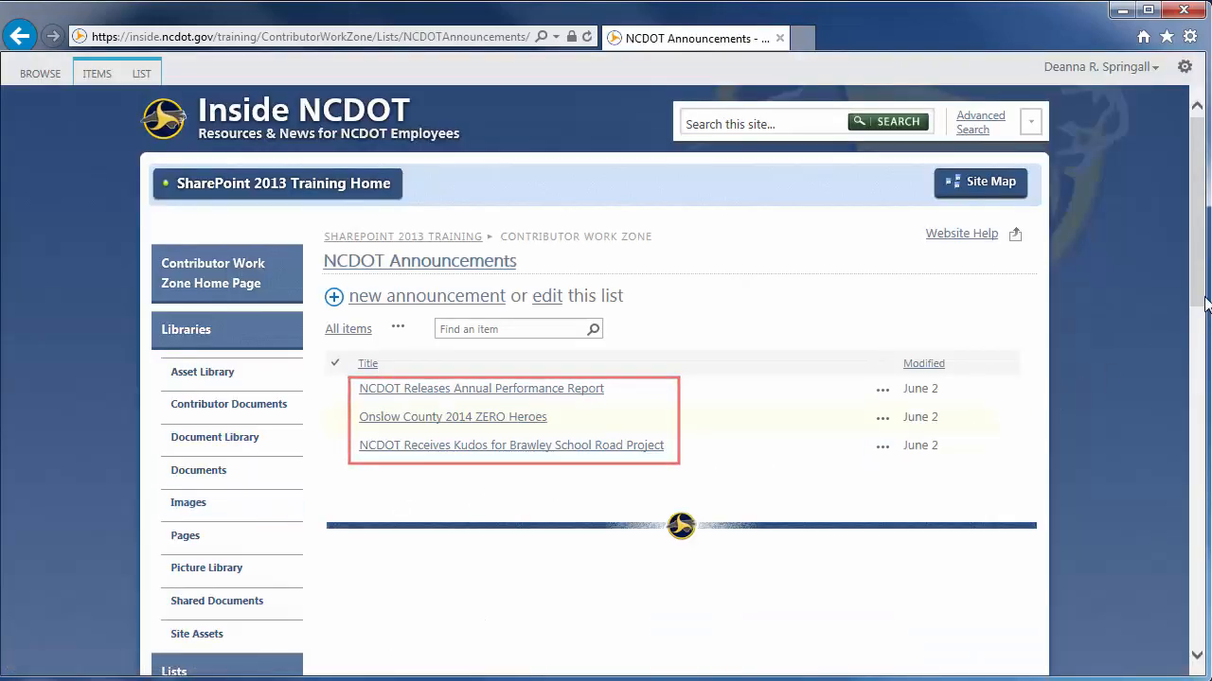
{"action": "left_click_drag", "start_coordinate": [1198, 305], "coordinate": [1204, 470]}
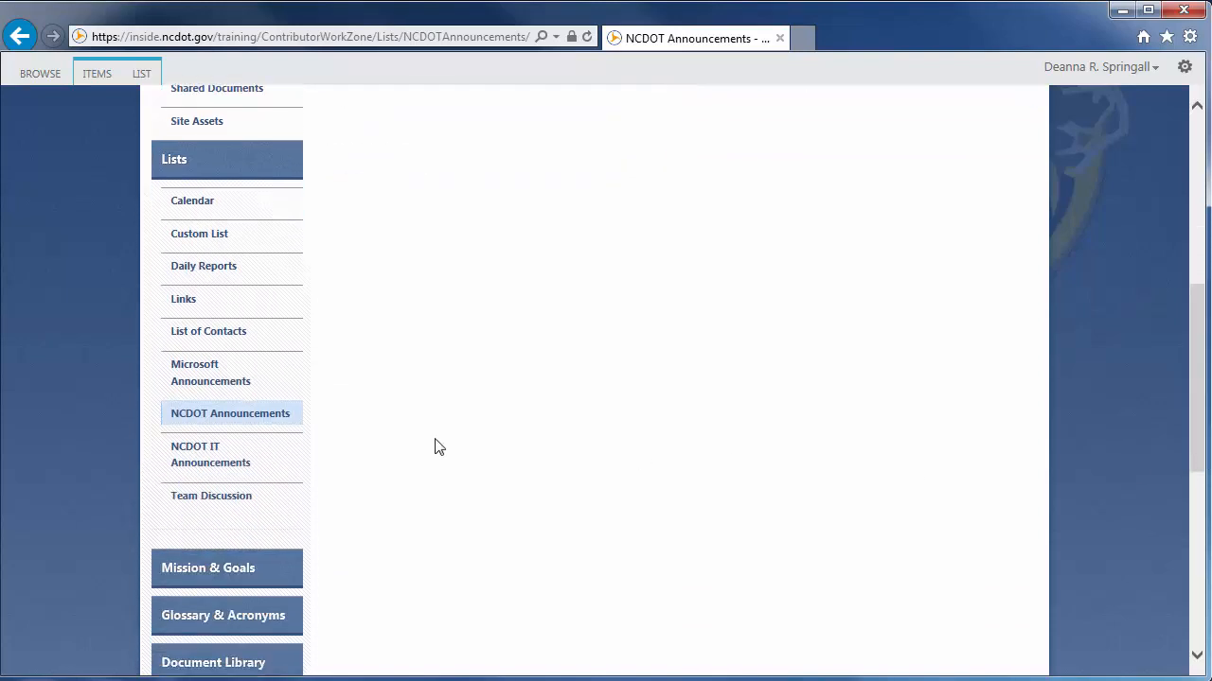
{"action": "left_click", "coordinate": [193, 453]}
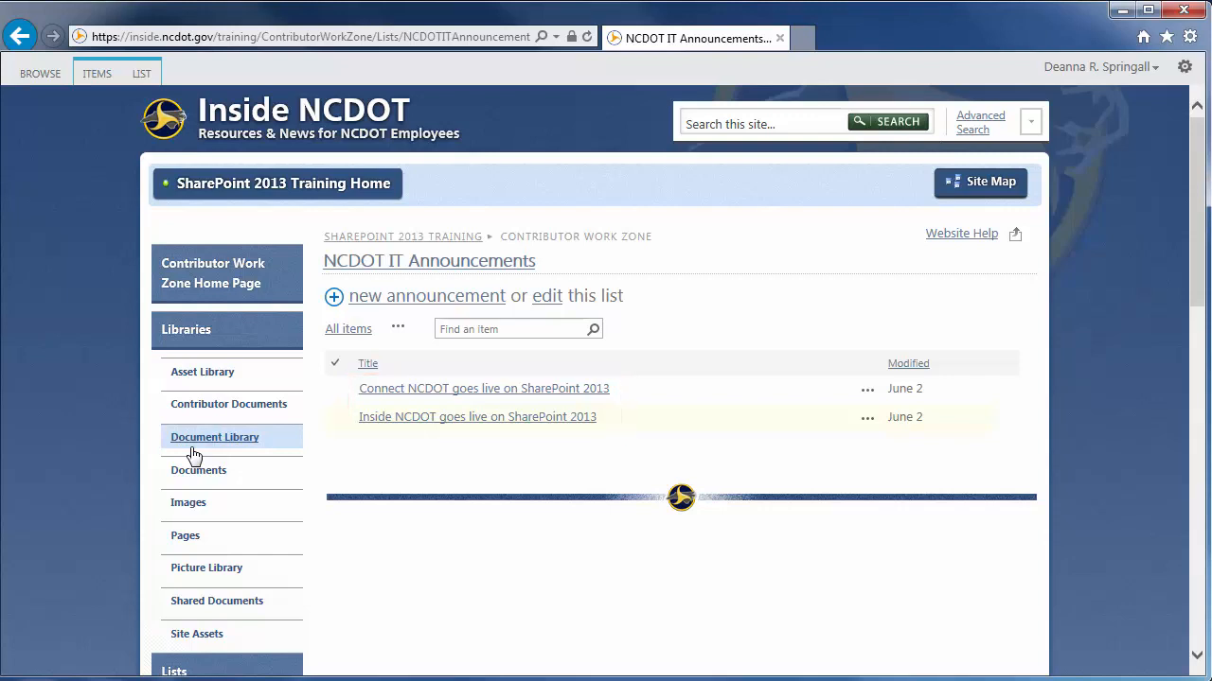
Return to the Contributor Work Zone home page and open it for editing
{"action": "left_click", "coordinate": [205, 289]}
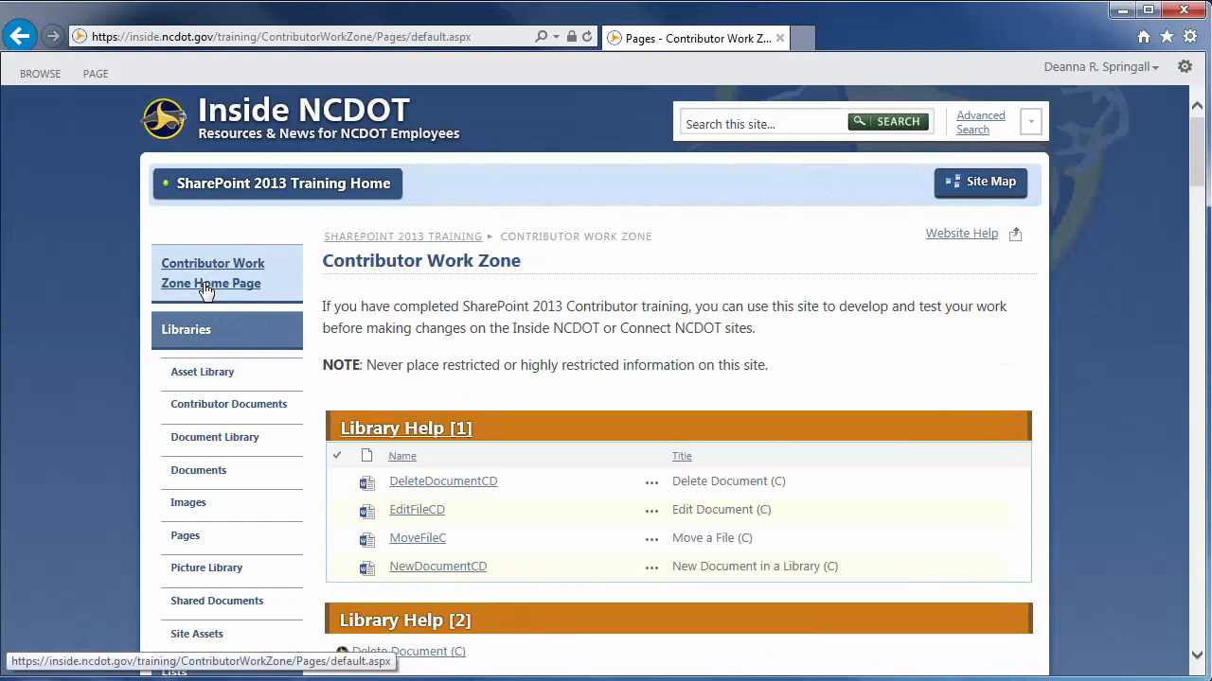
{"action": "left_click", "coordinate": [95, 76]}
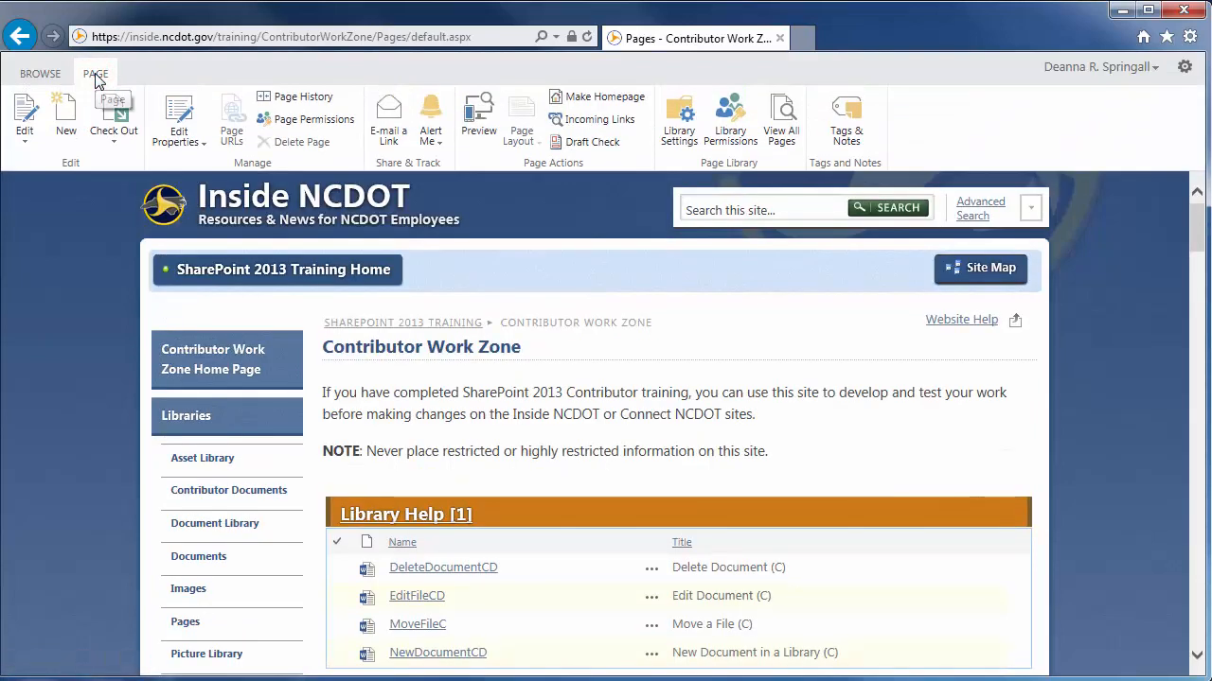
{"action": "left_click", "coordinate": [26, 118]}
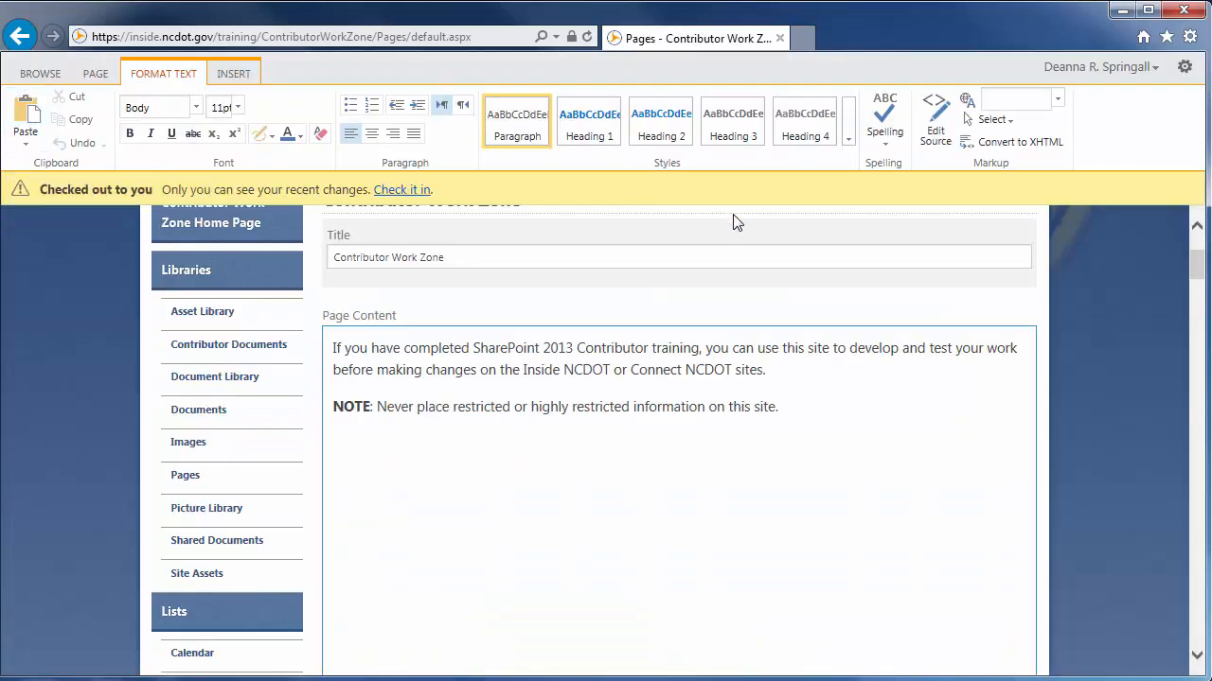
Add a Content Query web part from the Content Rollup category to the page's Header zone
{"action": "scroll", "coordinate": [1194, 267], "scroll_direction": "down", "scroll_amount": 3}
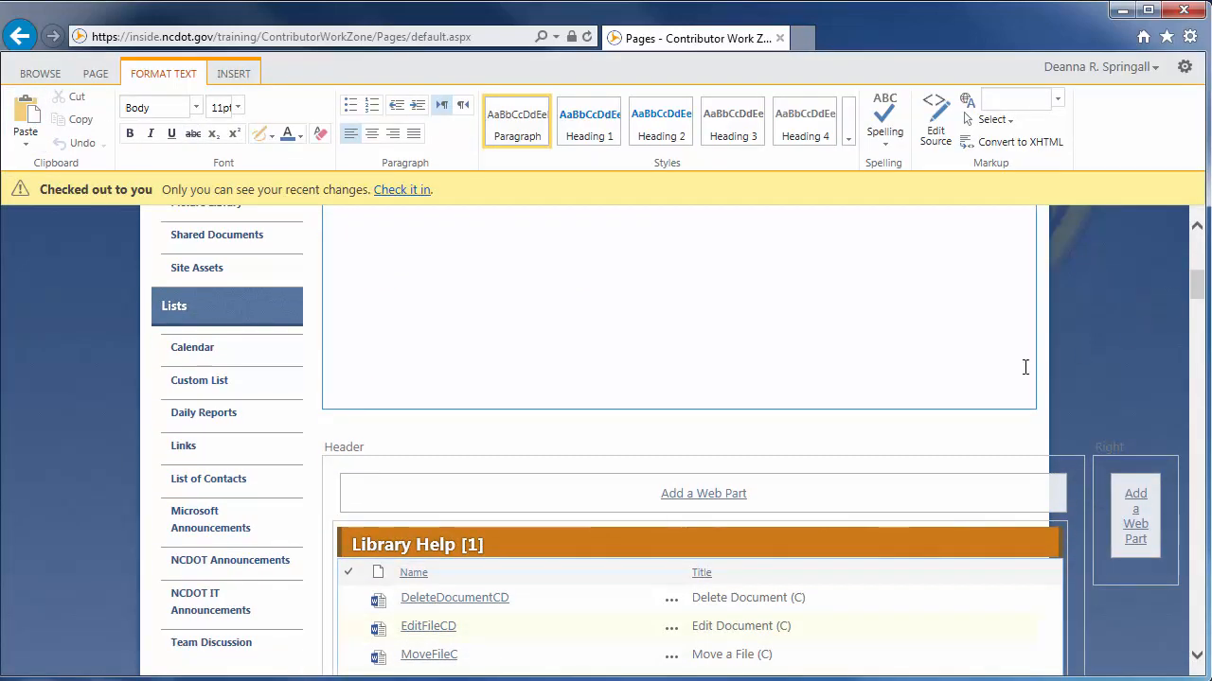
{"action": "left_click", "coordinate": [704, 495]}
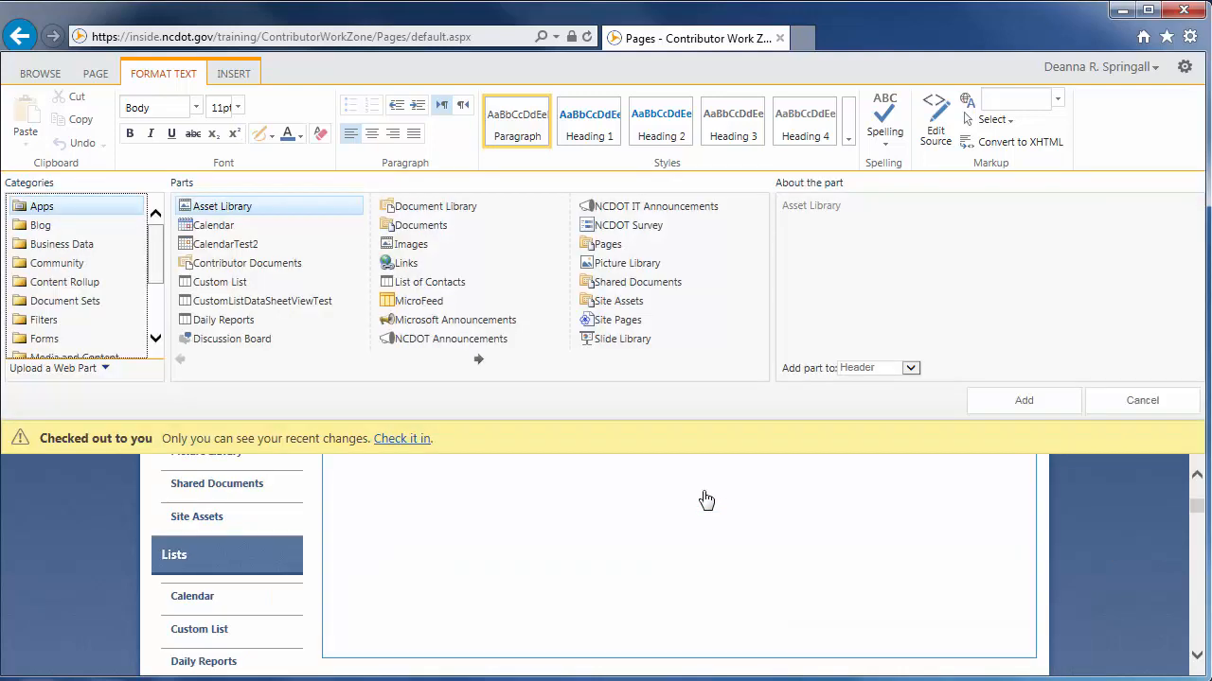
{"action": "left_click", "coordinate": [79, 290]}
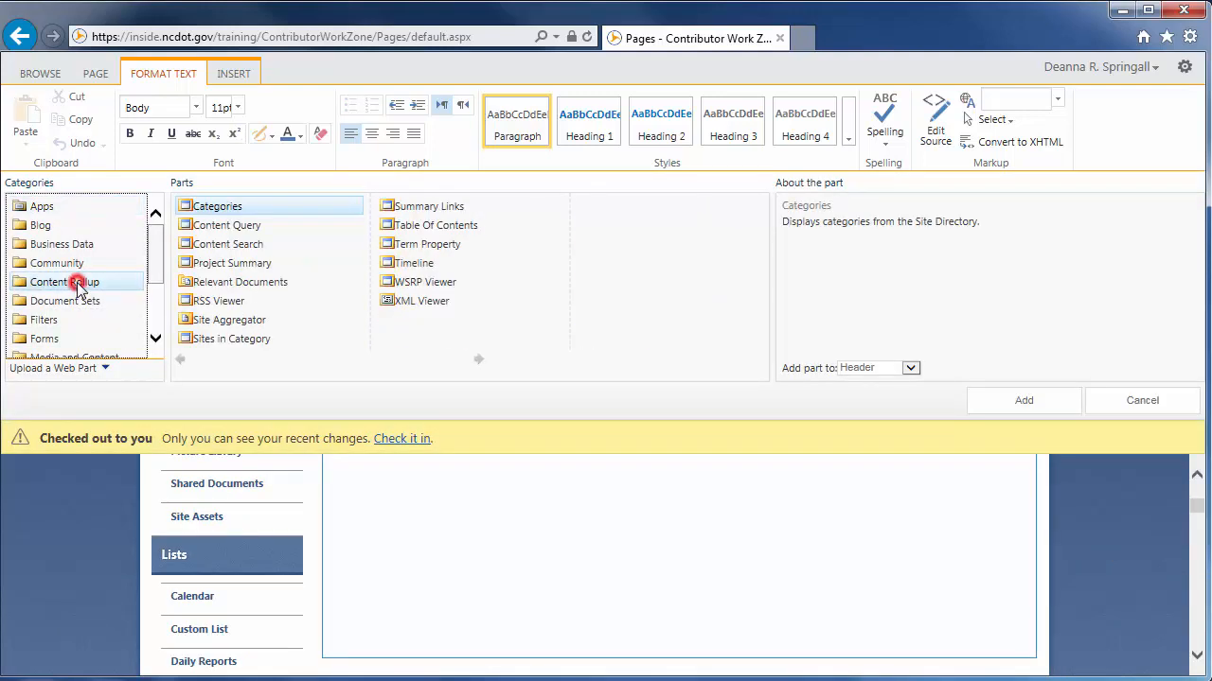
{"action": "left_click", "coordinate": [211, 229]}
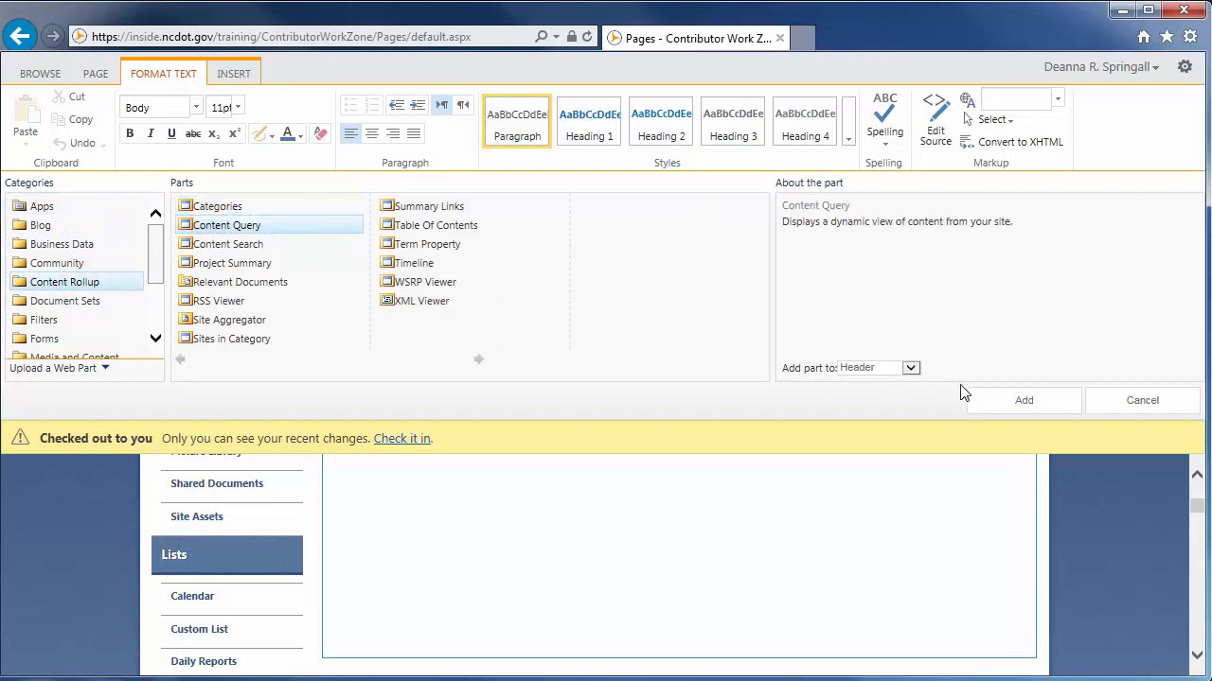
{"action": "left_click", "coordinate": [1044, 406]}
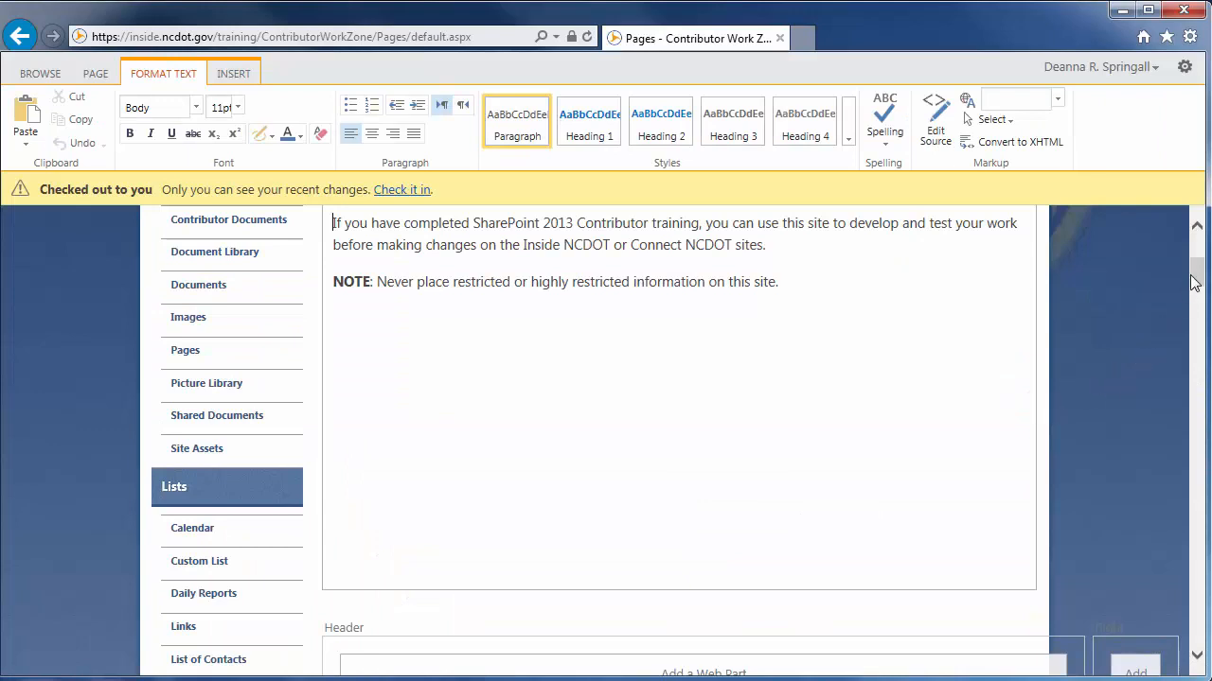
Open the tool pane of the new Content Query web part, saving the page changes
{"action": "left_click_drag", "start_coordinate": [1194, 282], "coordinate": [1198, 298]}
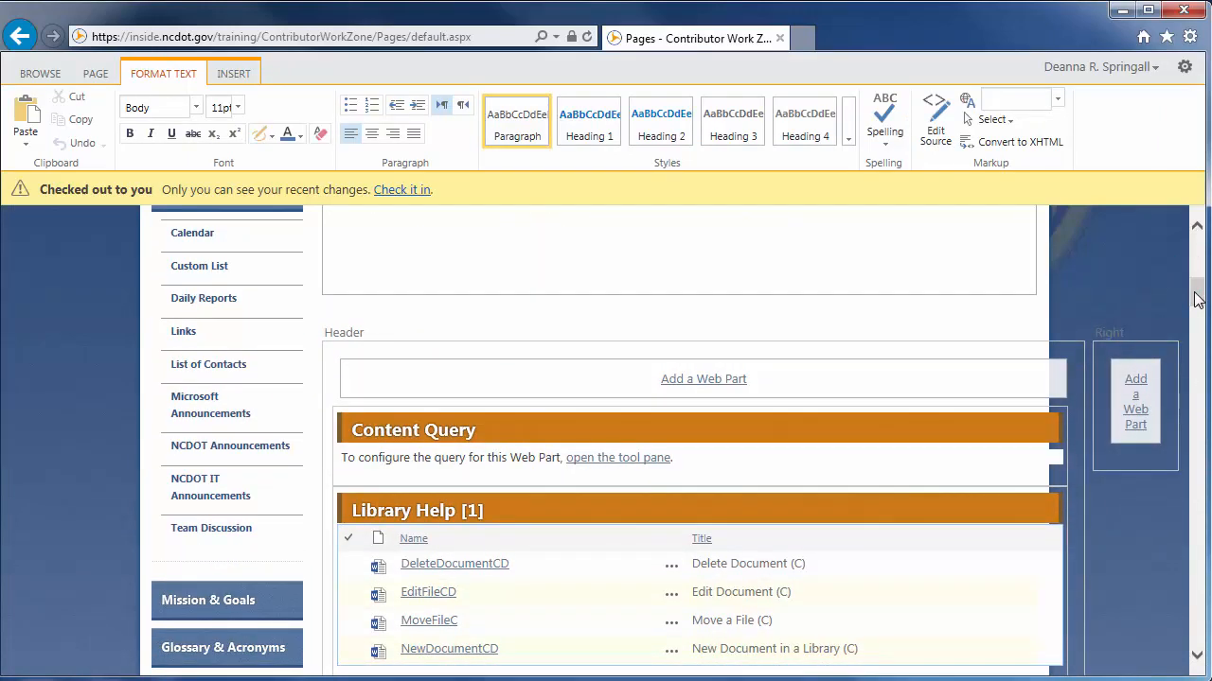
{"action": "left_click", "coordinate": [600, 460]}
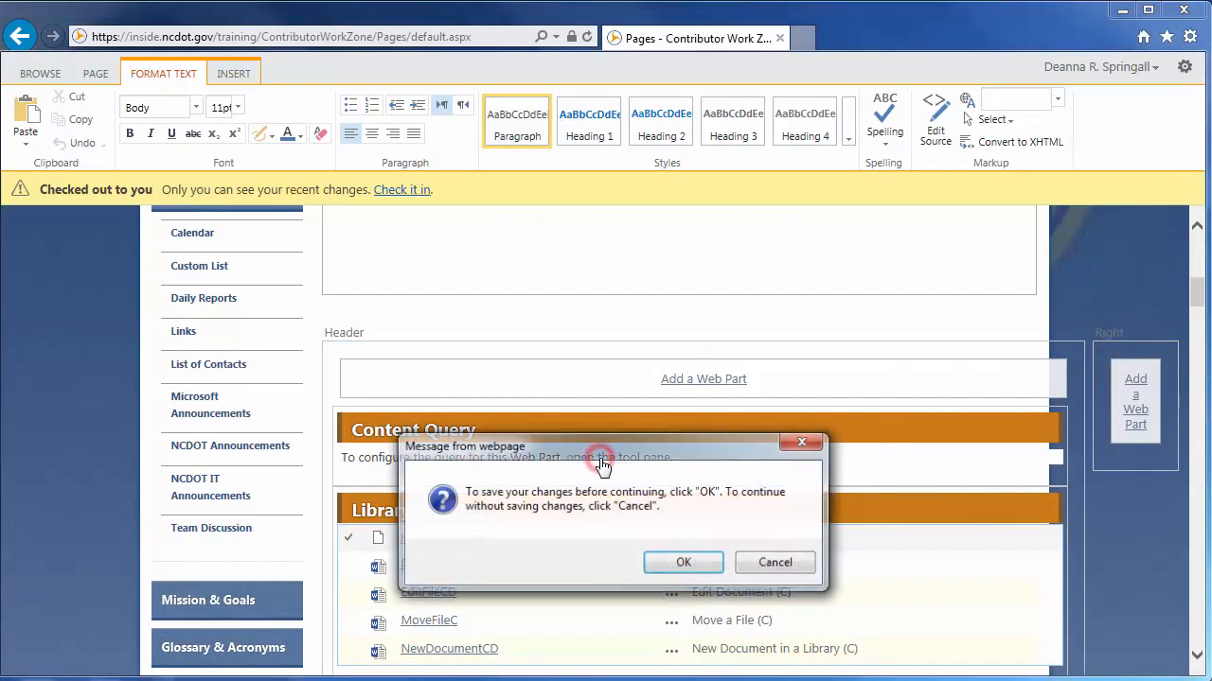
{"action": "left_click", "coordinate": [679, 563]}
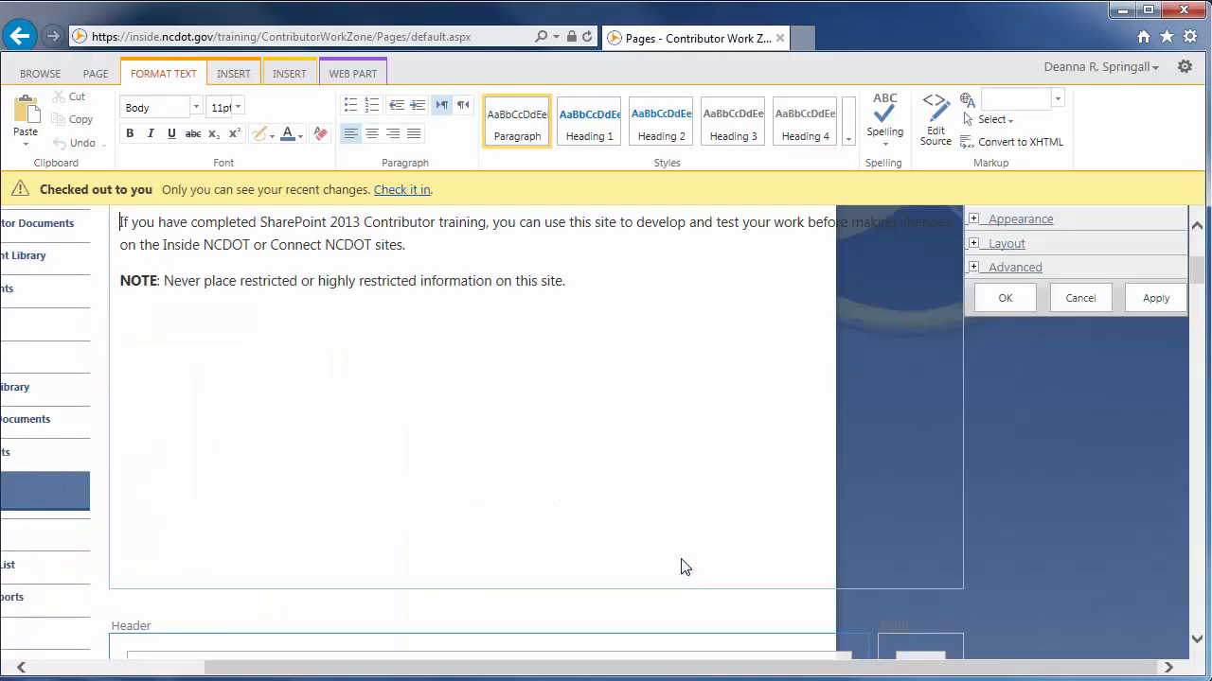
Set the query source to show items from the Contributor Work Zone site and all its subsites
{"action": "scroll", "coordinate": [1202, 267], "scroll_direction": "up", "scroll_amount": 3}
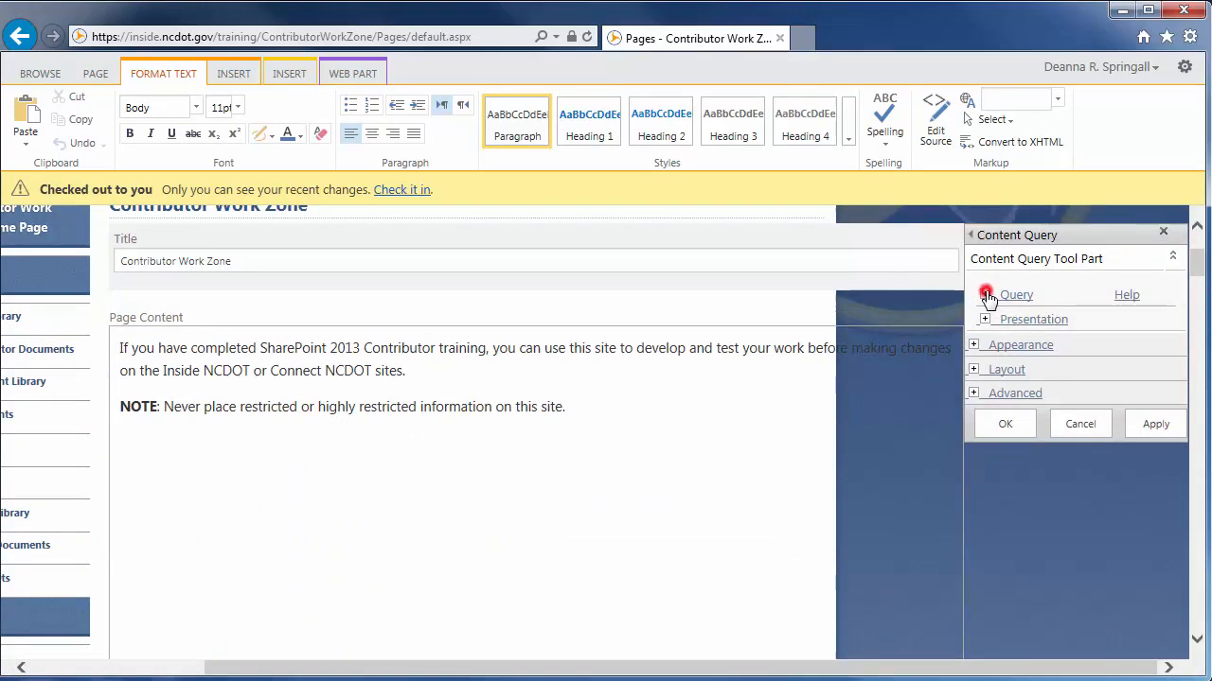
{"action": "left_click", "coordinate": [985, 294]}
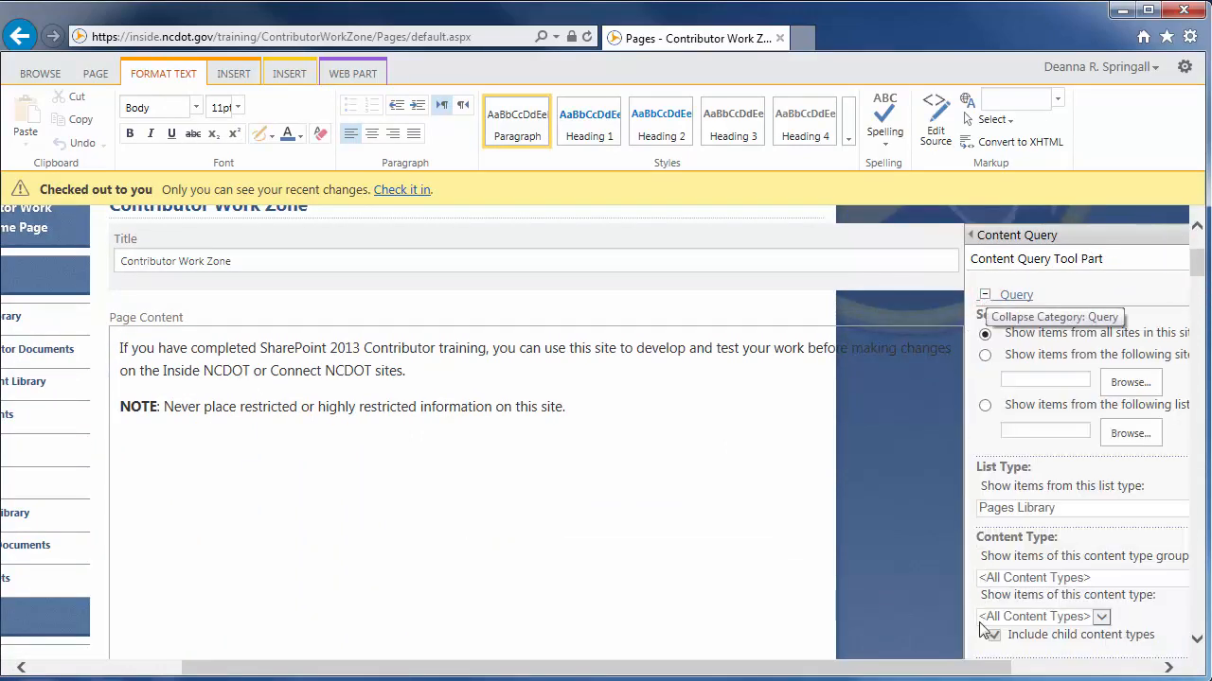
{"action": "left_click_drag", "start_coordinate": [979, 666], "coordinate": [1152, 660]}
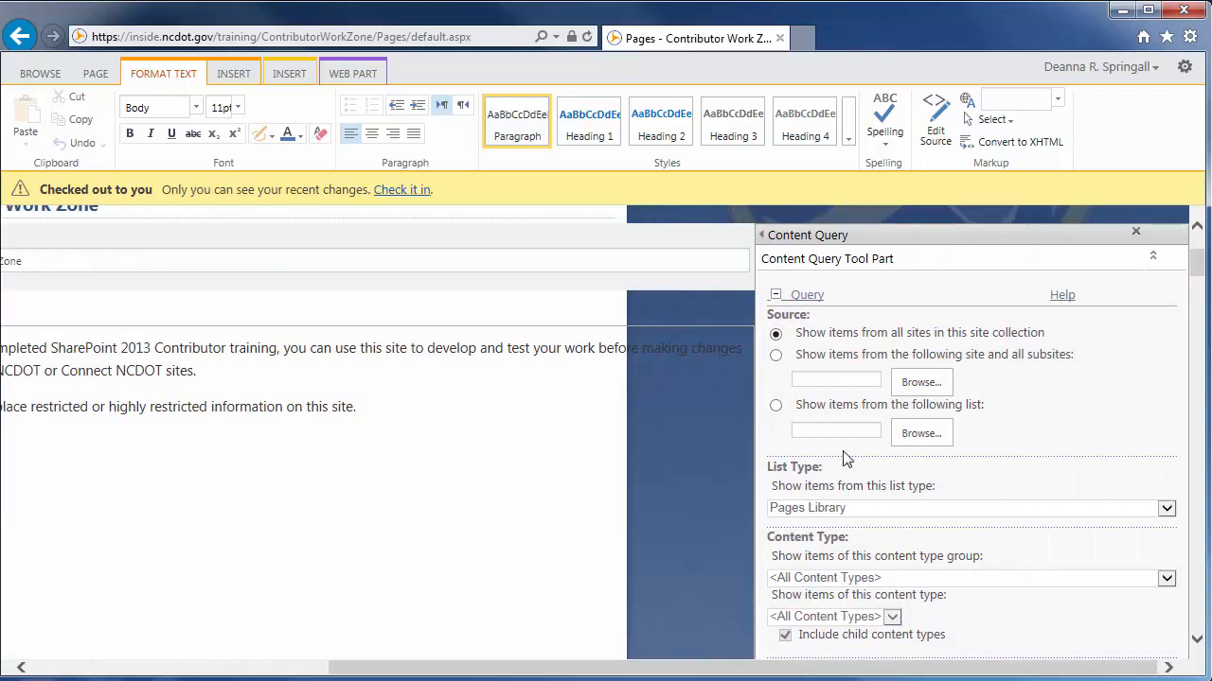
{"action": "left_click", "coordinate": [775, 356]}
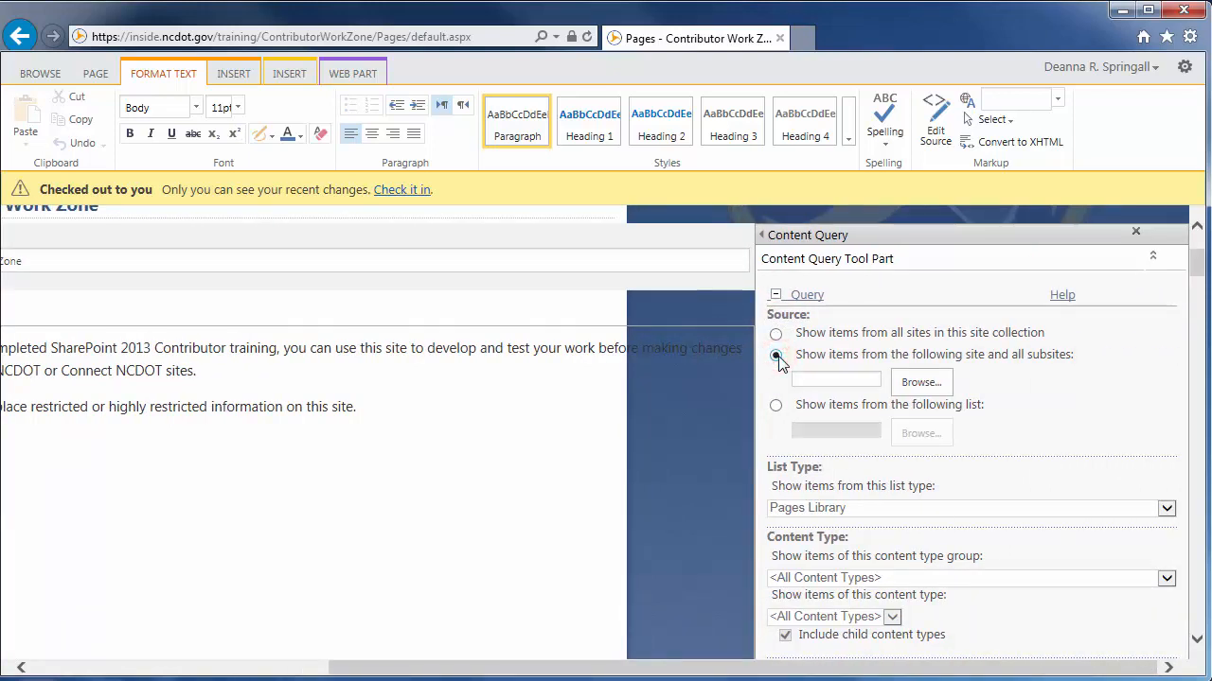
{"action": "left_click", "coordinate": [922, 384]}
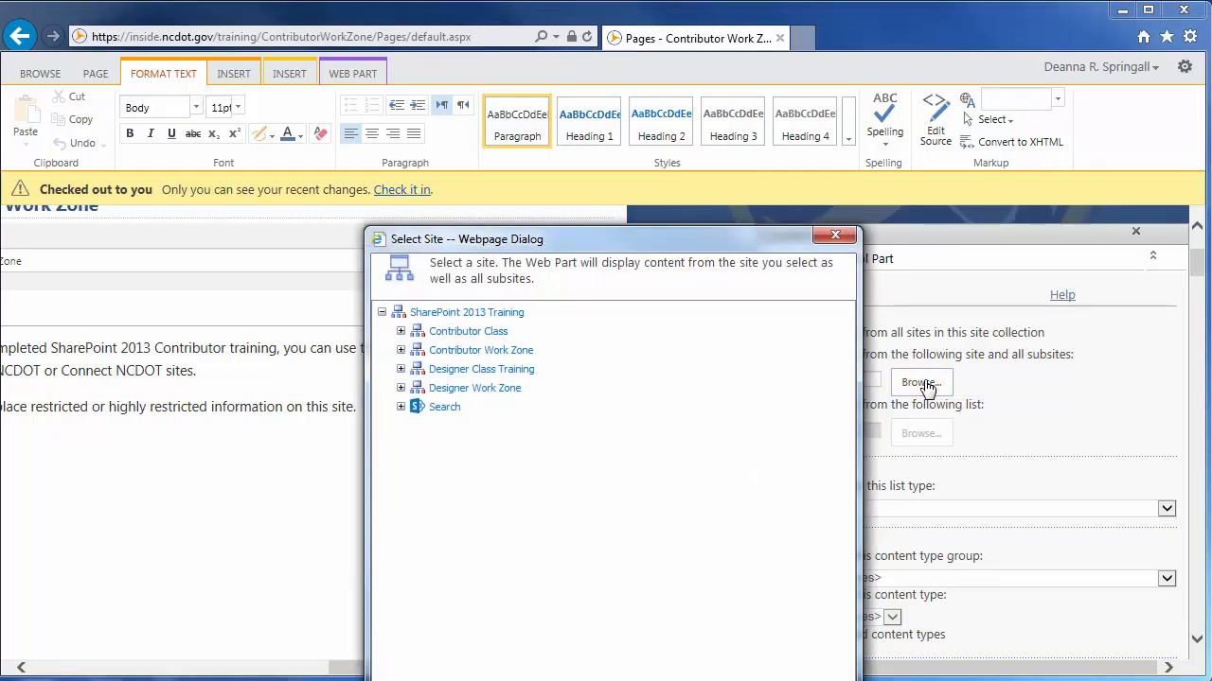
{"action": "left_click", "coordinate": [514, 351]}
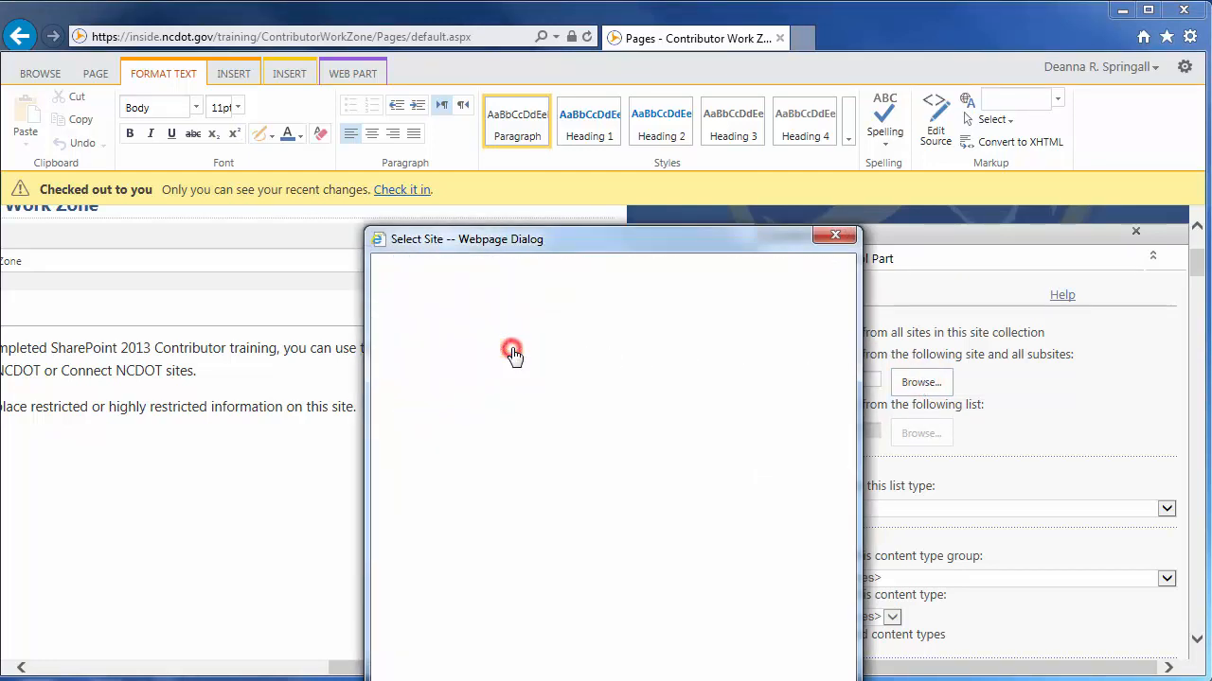
{"action": "left_click_drag", "start_coordinate": [550, 241], "coordinate": [557, 108]}
{"action": "left_click", "coordinate": [762, 617]}
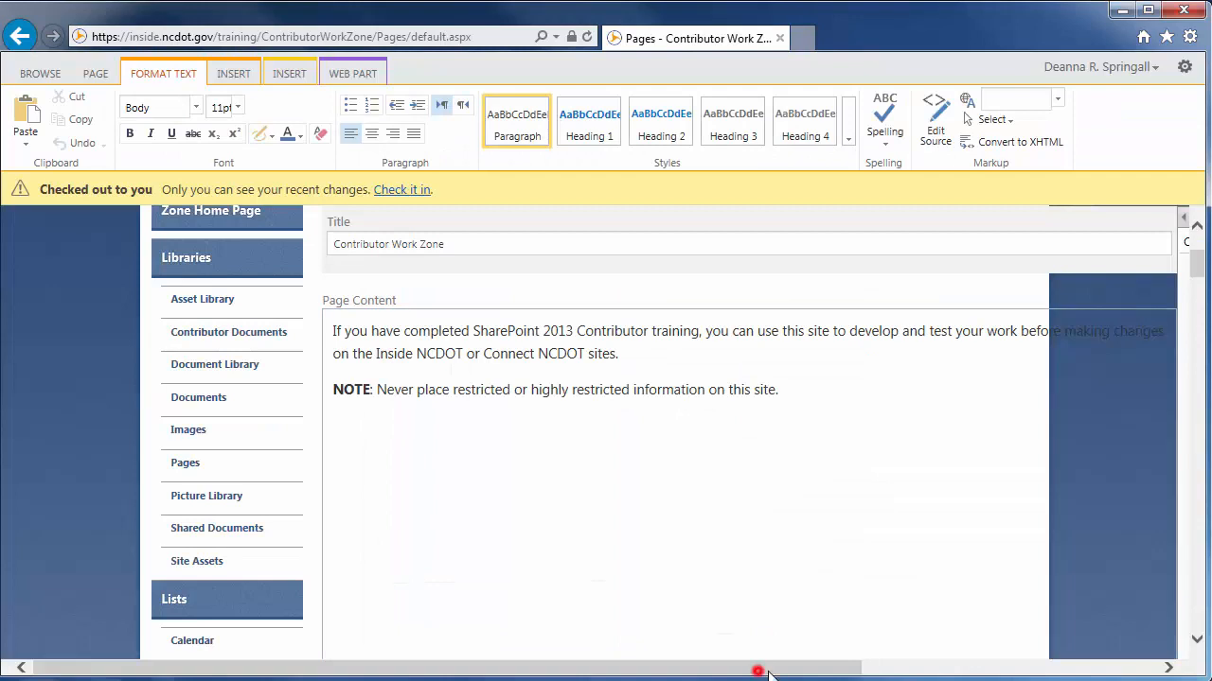
{"action": "left_click_drag", "start_coordinate": [769, 674], "coordinate": [1087, 674]}
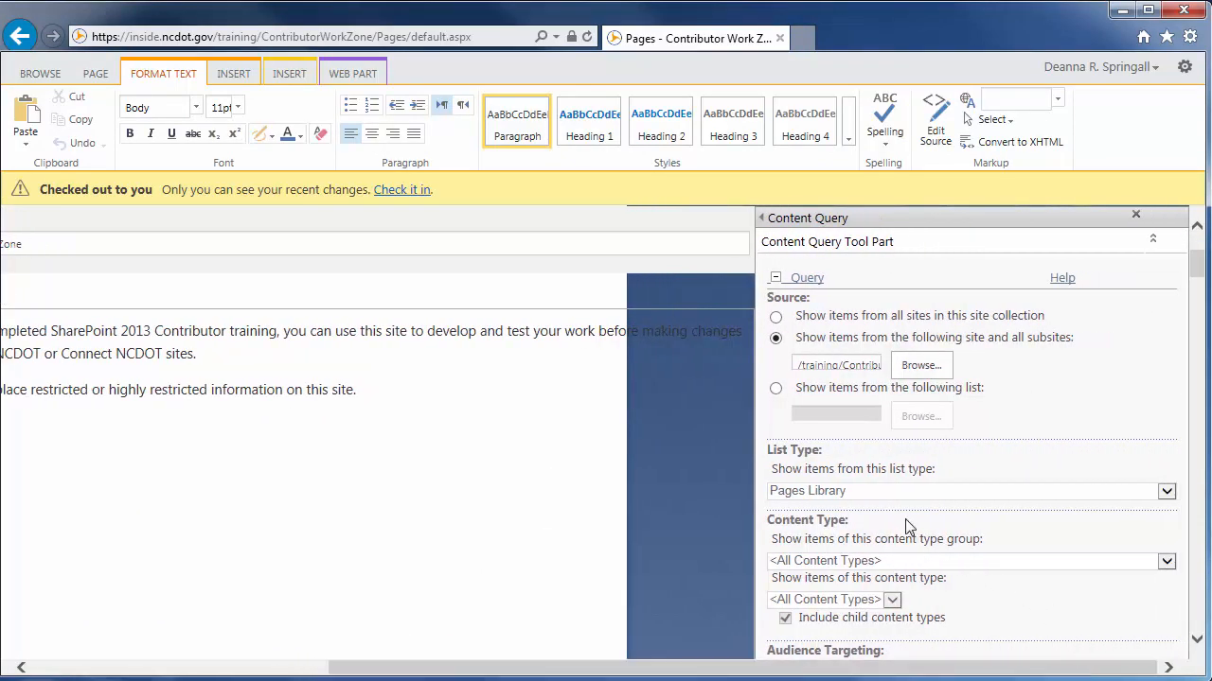
Set the query's list type to Announcements
{"action": "left_click", "coordinate": [873, 490]}
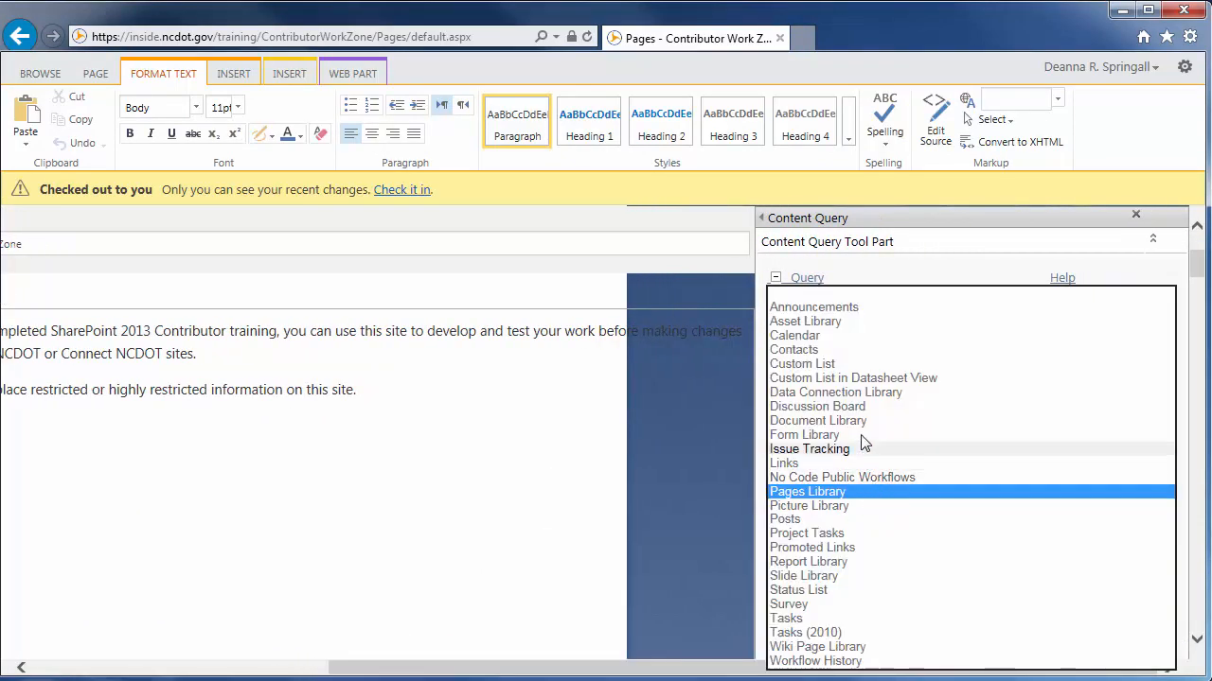
{"action": "left_click", "coordinate": [828, 308]}
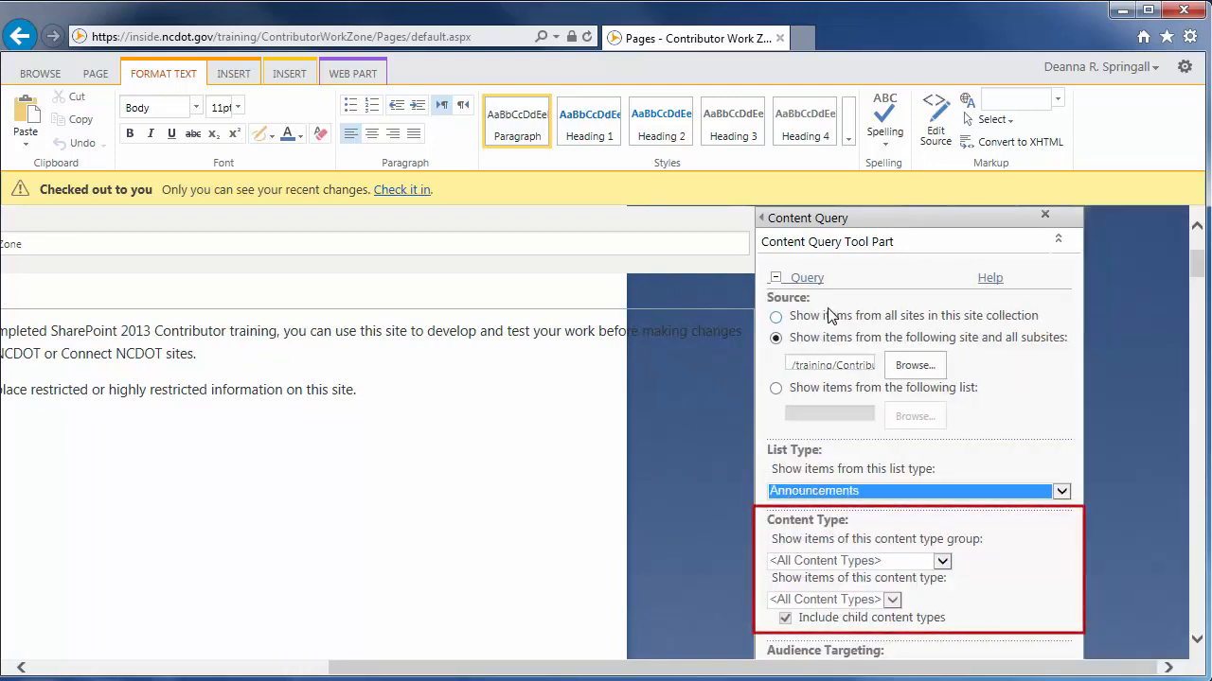
{"action": "left_click_drag", "start_coordinate": [1194, 266], "coordinate": [1197, 297]}
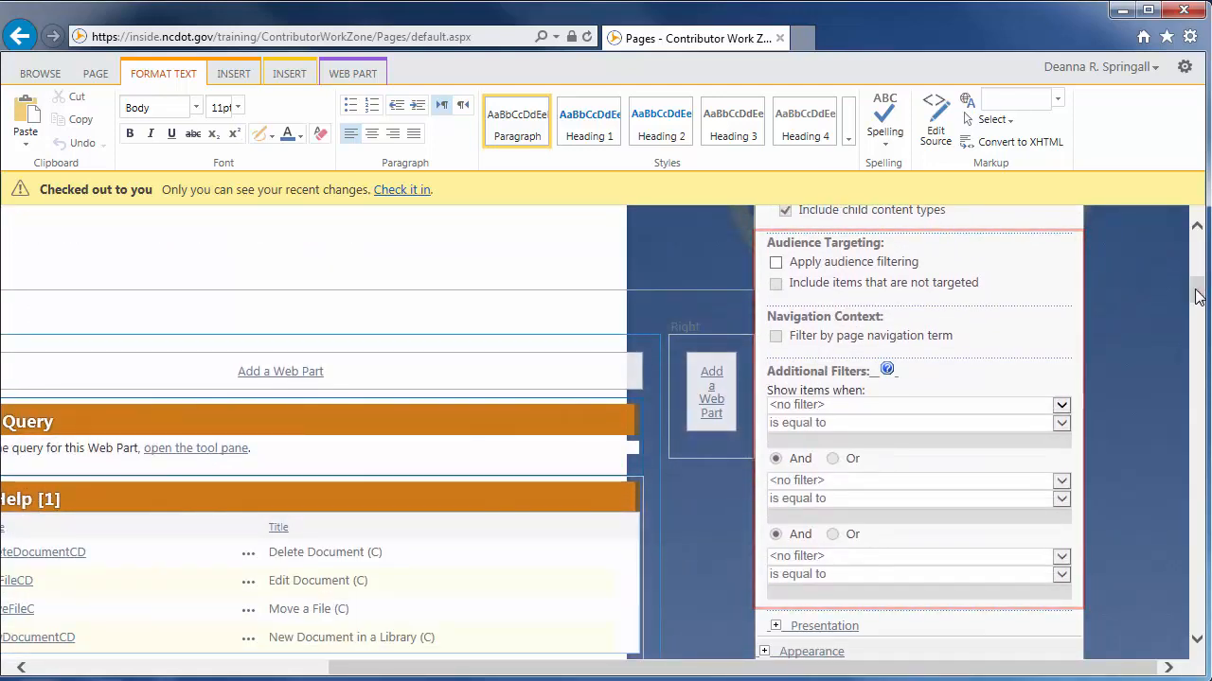
In the web part's presentation settings, sort the items by Title in ascending order
{"action": "left_click_drag", "start_coordinate": [1197, 296], "coordinate": [1197, 318]}
{"action": "left_click", "coordinate": [775, 276]}
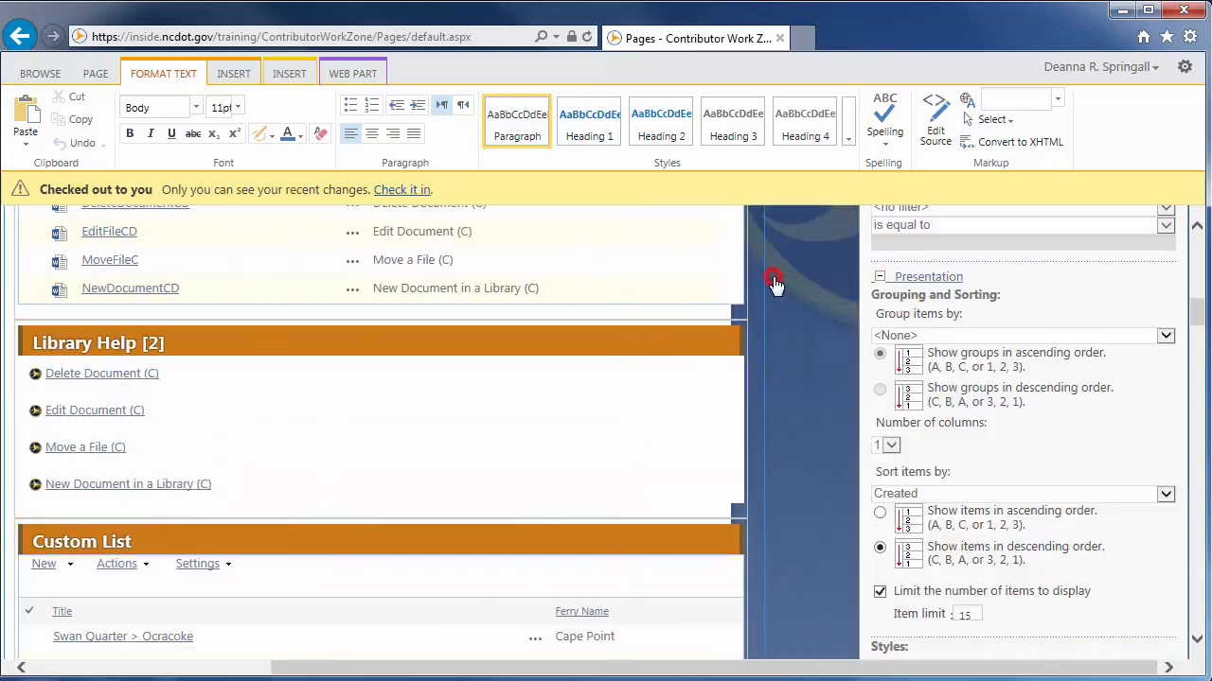
{"action": "left_click", "coordinate": [953, 494]}
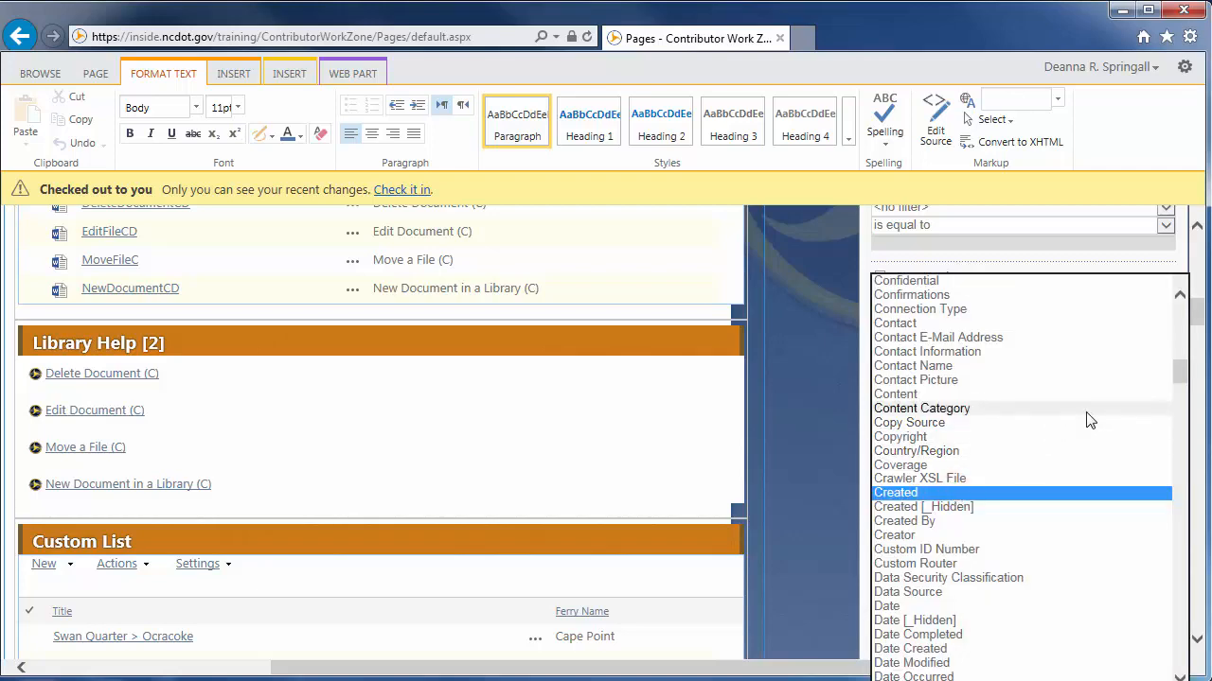
{"action": "left_click_drag", "start_coordinate": [1181, 372], "coordinate": [1189, 624]}
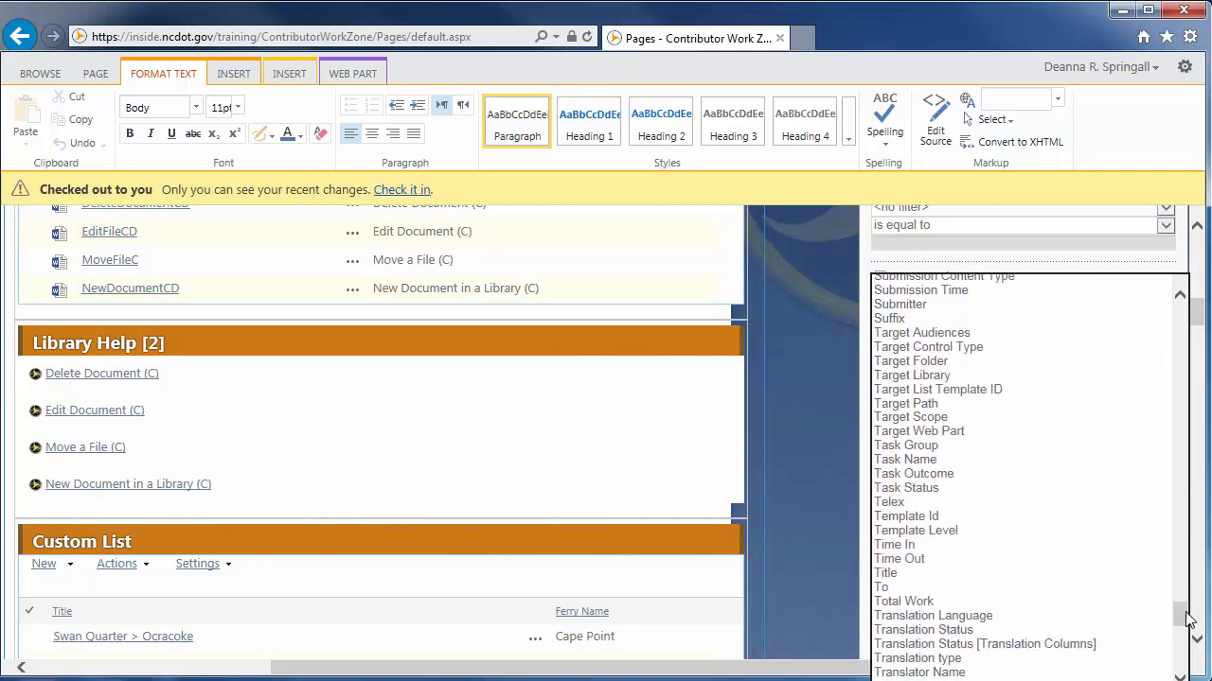
{"action": "left_click", "coordinate": [903, 574]}
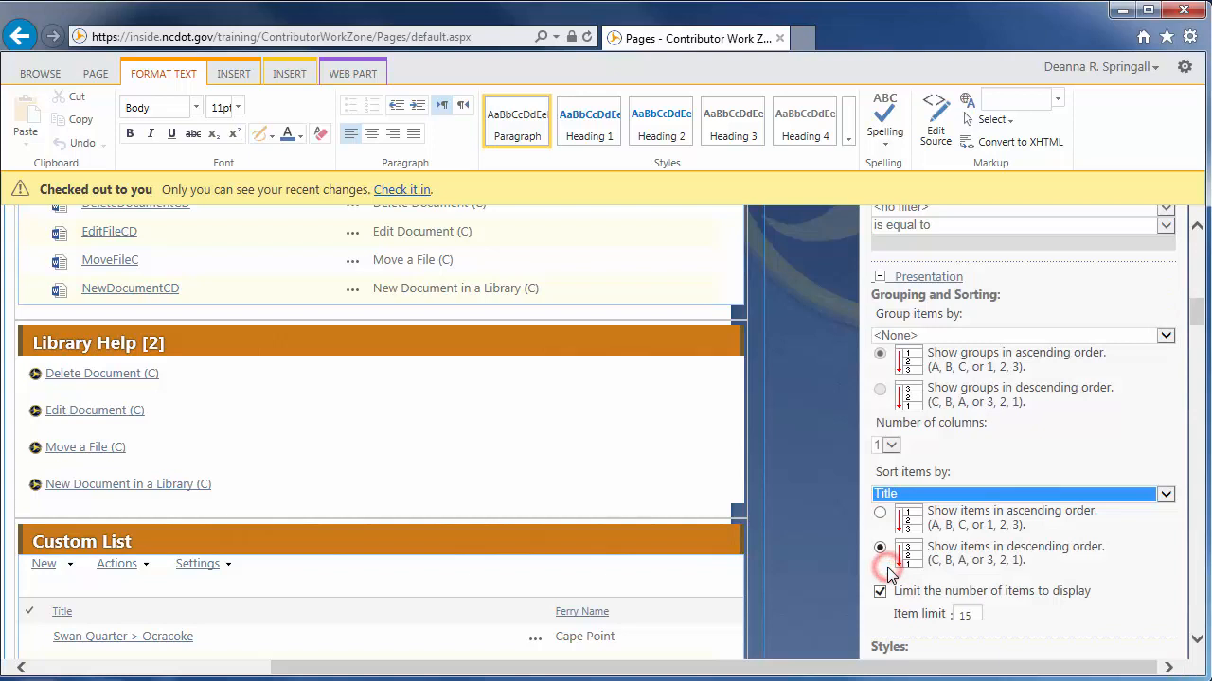
{"action": "left_click", "coordinate": [880, 515]}
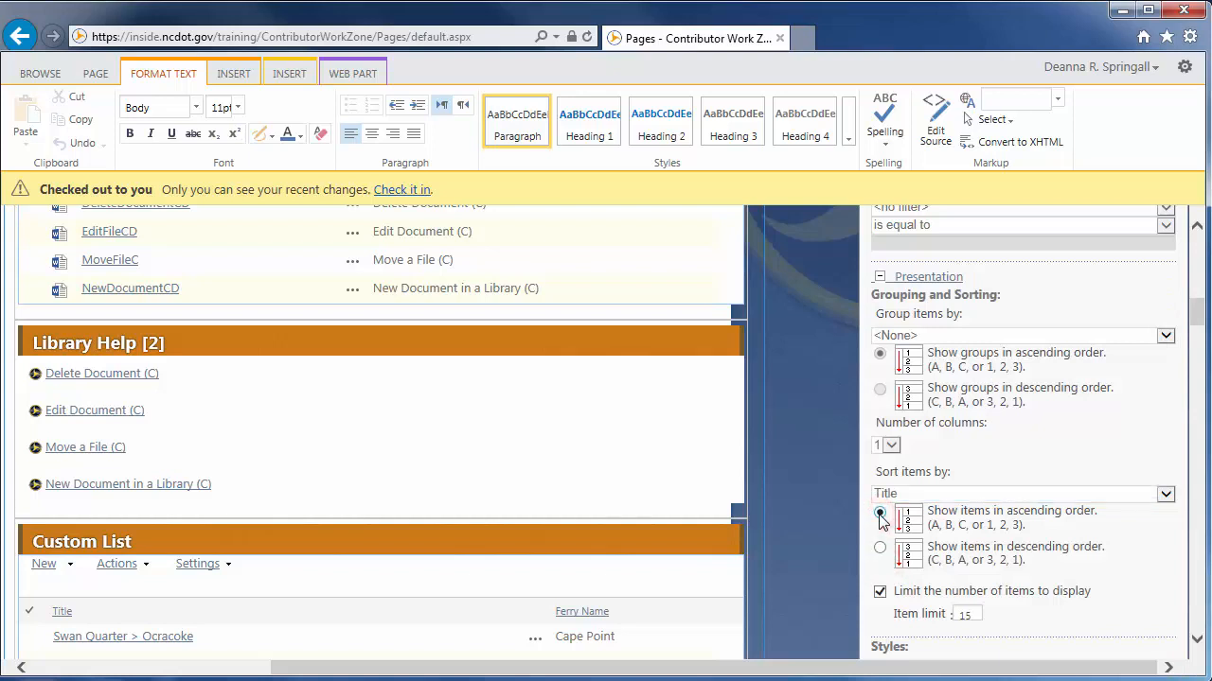
Set the web part's title to All Announcements in its appearance settings and confirm the tool pane
{"action": "left_click_drag", "start_coordinate": [1201, 319], "coordinate": [1200, 336]}
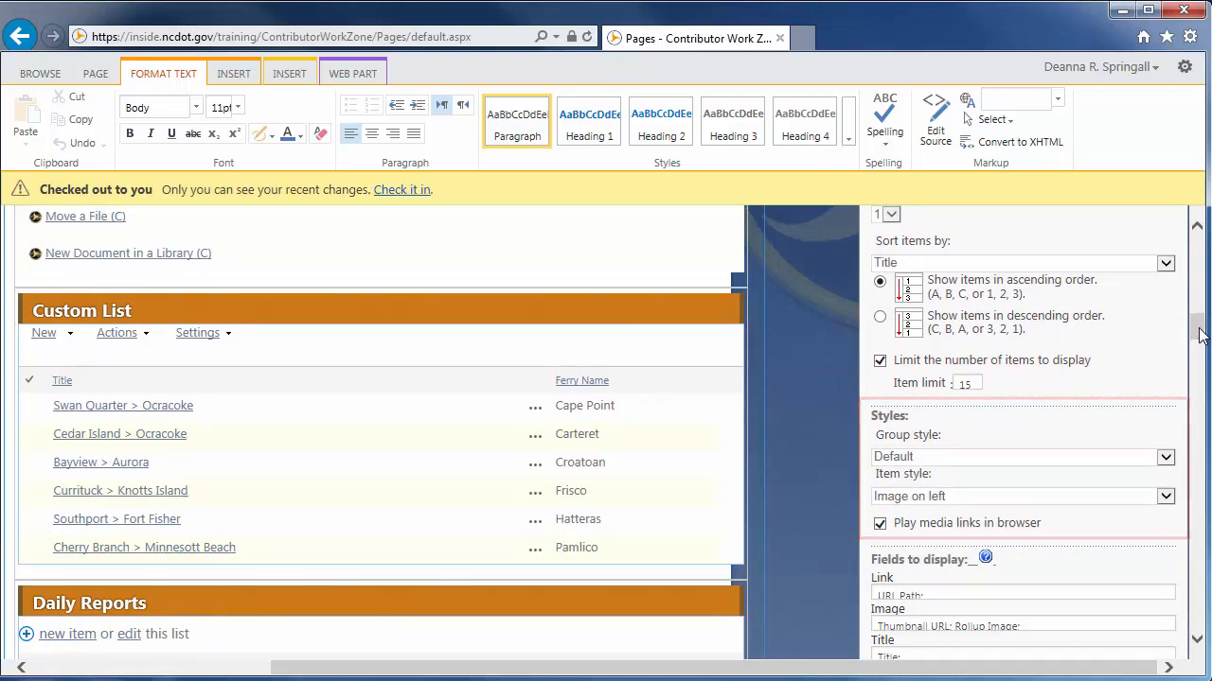
{"action": "left_click", "coordinate": [1200, 336]}
{"action": "left_click_drag", "start_coordinate": [1200, 333], "coordinate": [1200, 371]}
{"action": "left_click", "coordinate": [869, 294]}
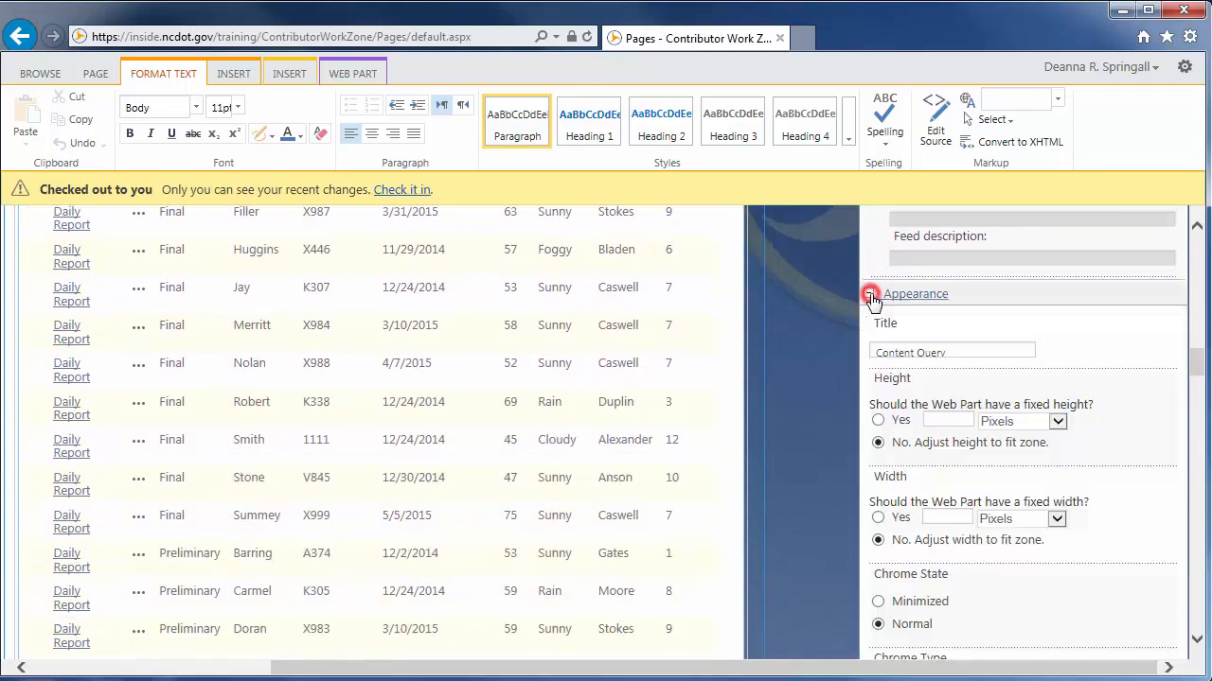
{"action": "left_click", "coordinate": [946, 351]}
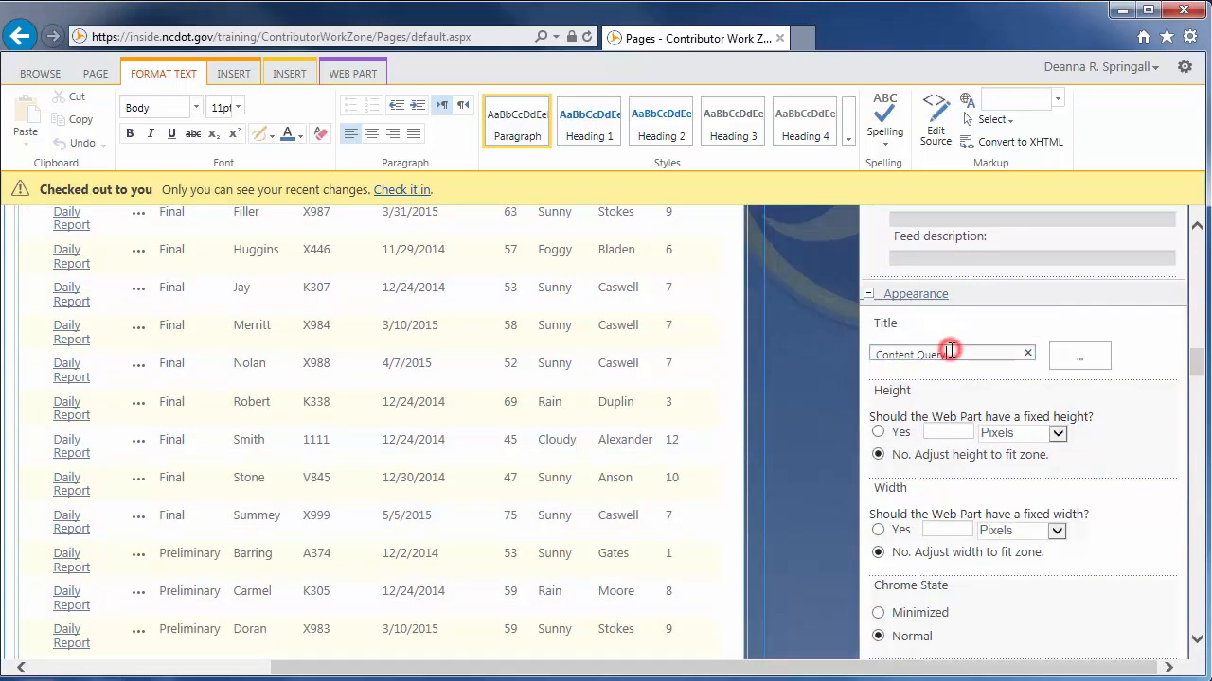
{"action": "left_click_drag", "start_coordinate": [946, 353], "coordinate": [855, 353]}
{"action": "type", "text": "All Announcements"}
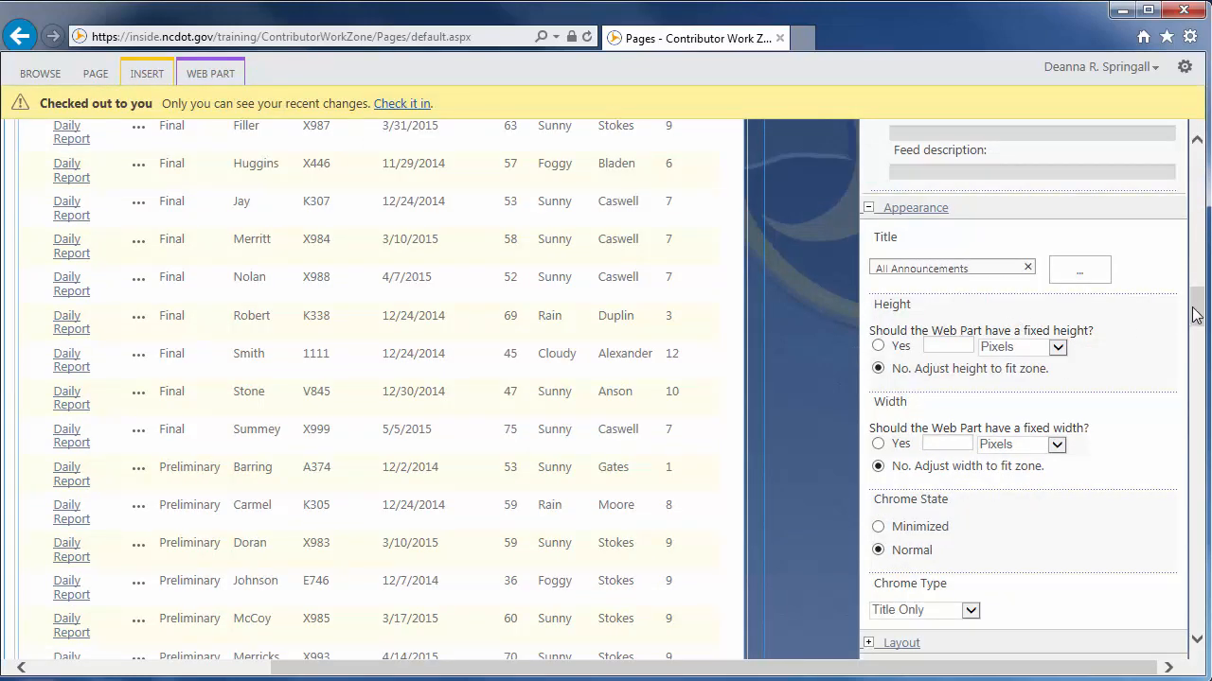
{"action": "scroll", "coordinate": [1195, 315], "scroll_direction": "down", "scroll_amount": 3}
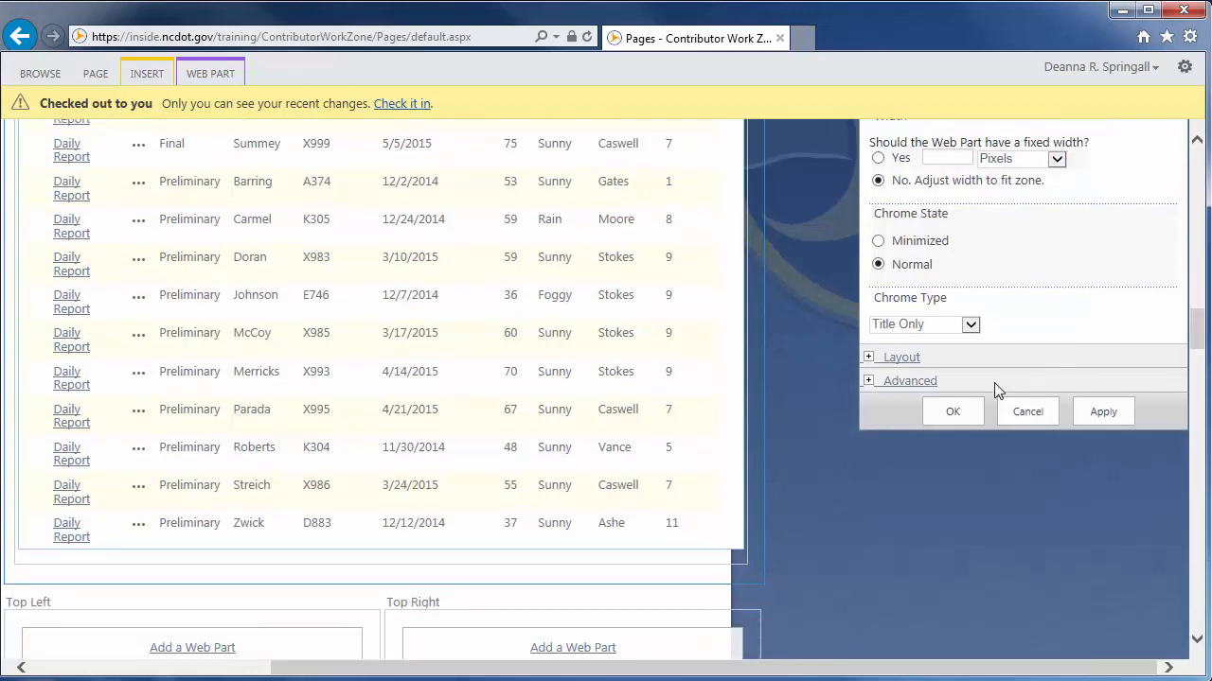
{"action": "left_click", "coordinate": [953, 413]}
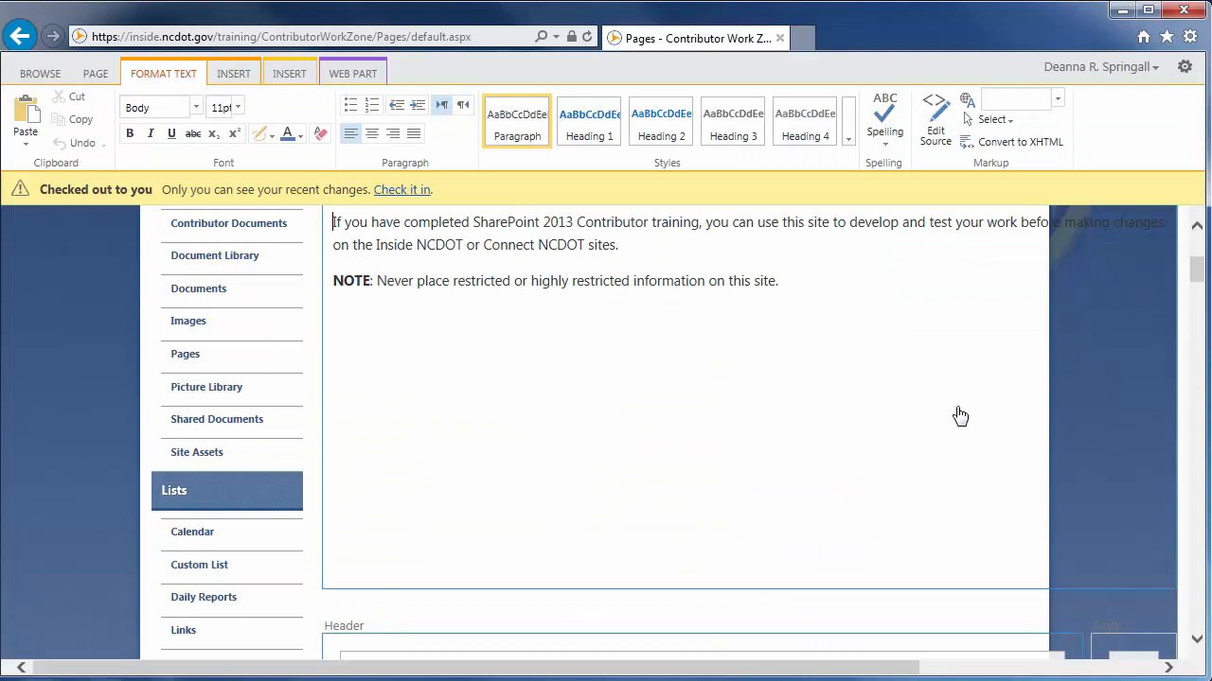
Clear the Link field among the fields to display and confirm the web part's settings again
{"action": "left_click_drag", "start_coordinate": [903, 669], "coordinate": [1141, 669]}
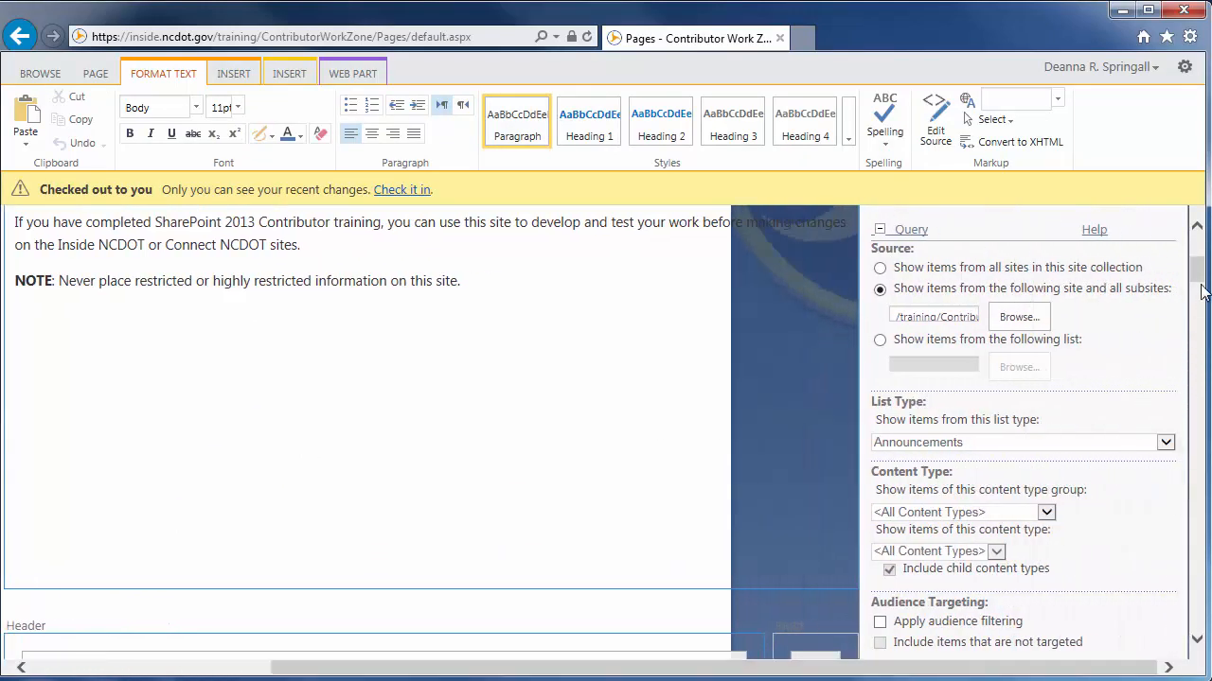
{"action": "left_click_drag", "start_coordinate": [1202, 275], "coordinate": [1198, 267]}
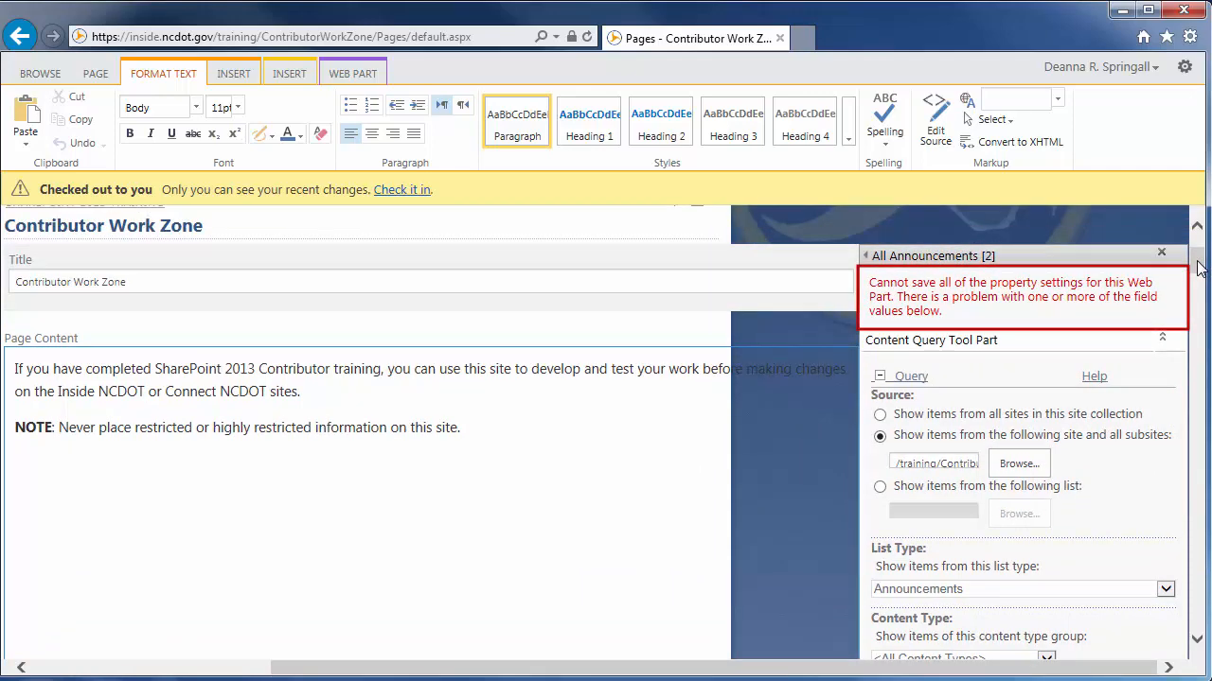
{"action": "left_click_drag", "start_coordinate": [1199, 268], "coordinate": [1202, 351]}
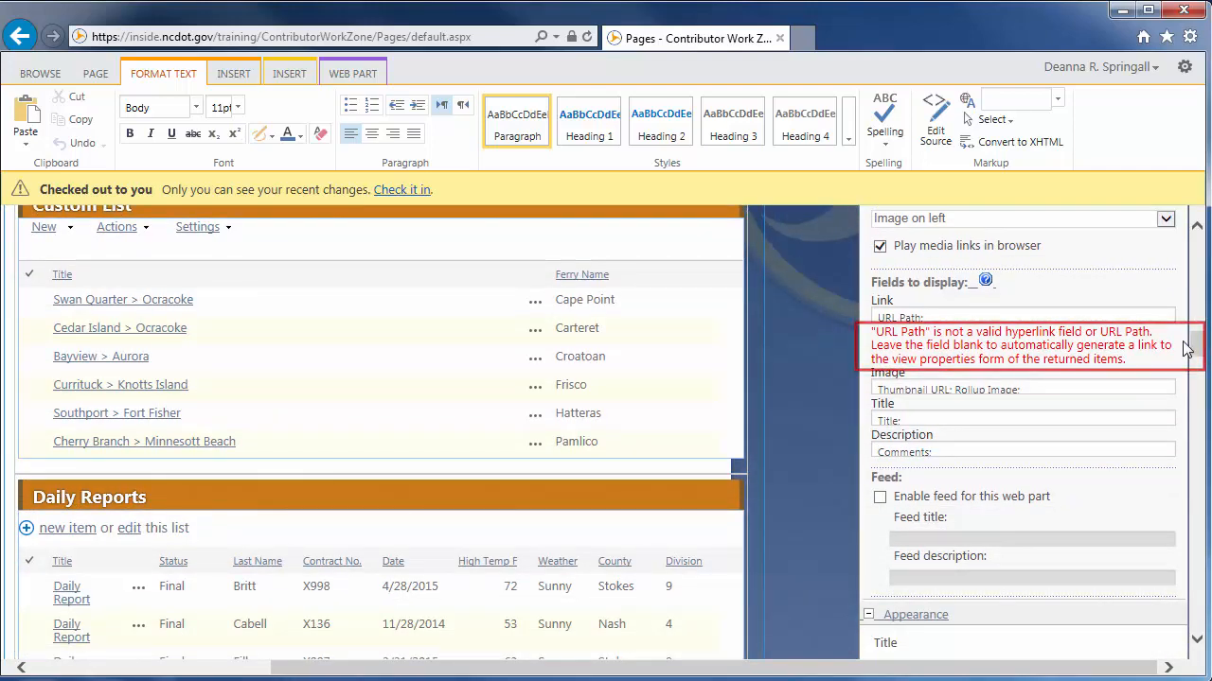
{"action": "left_click", "coordinate": [971, 320]}
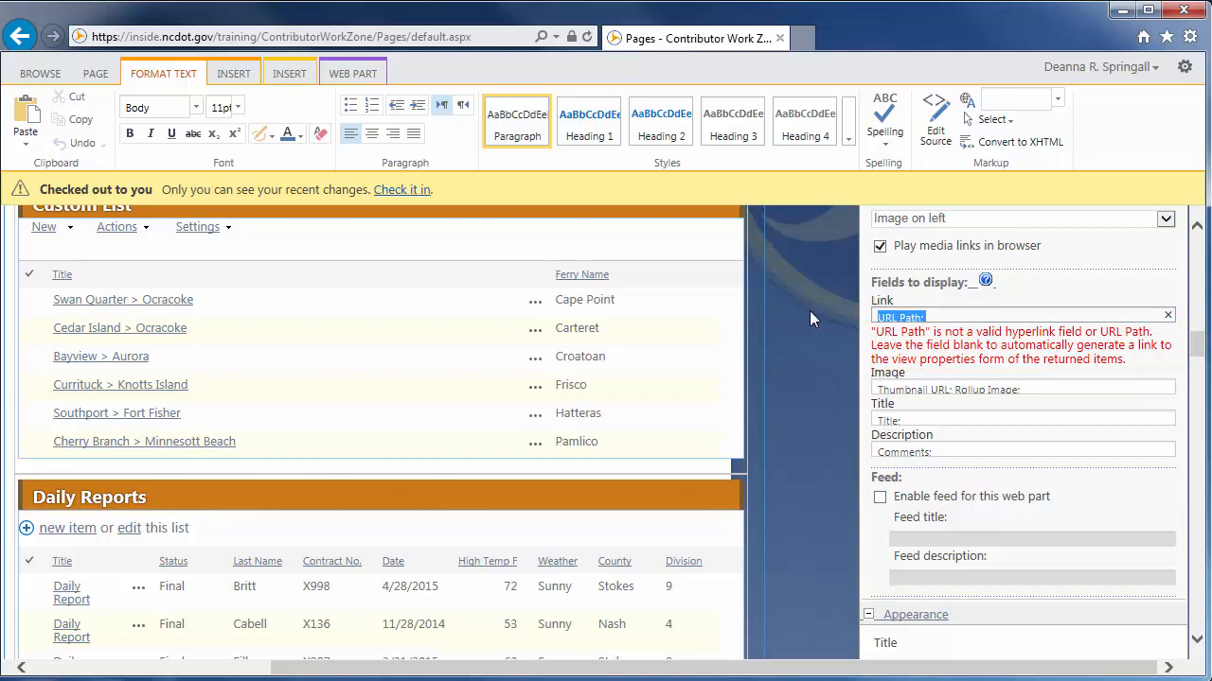
{"action": "key", "text": "Delete"}
{"action": "left_click_drag", "start_coordinate": [1194, 348], "coordinate": [1198, 392]}
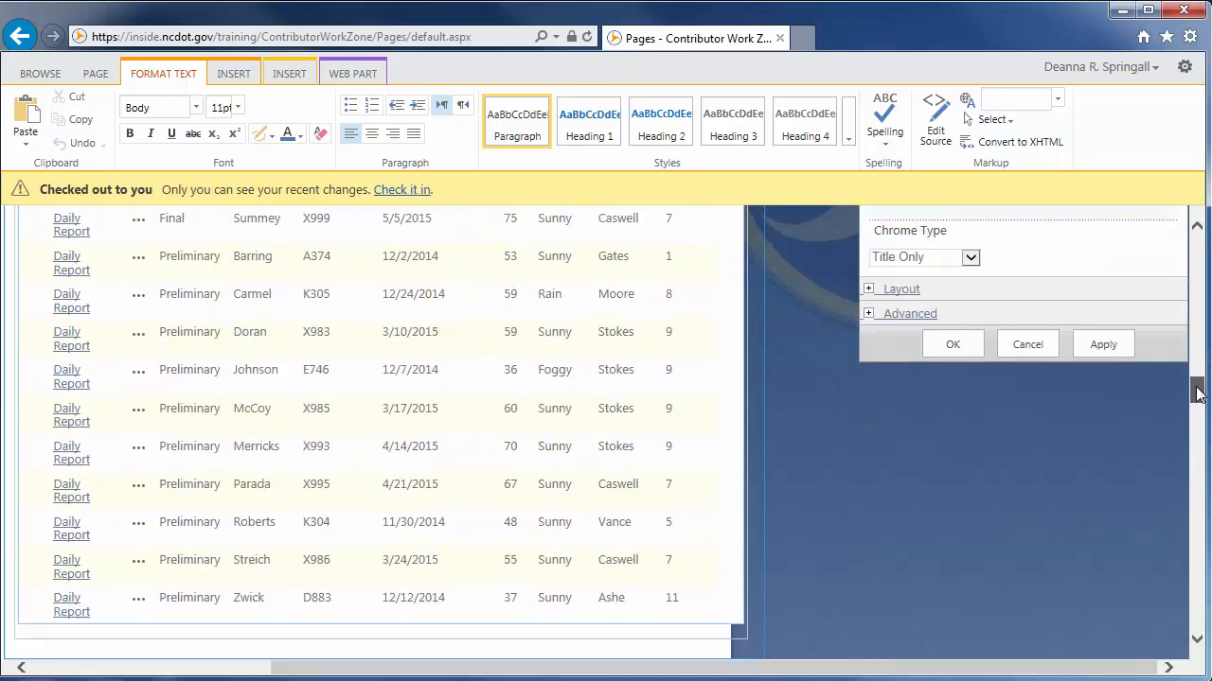
{"action": "left_click", "coordinate": [951, 346]}
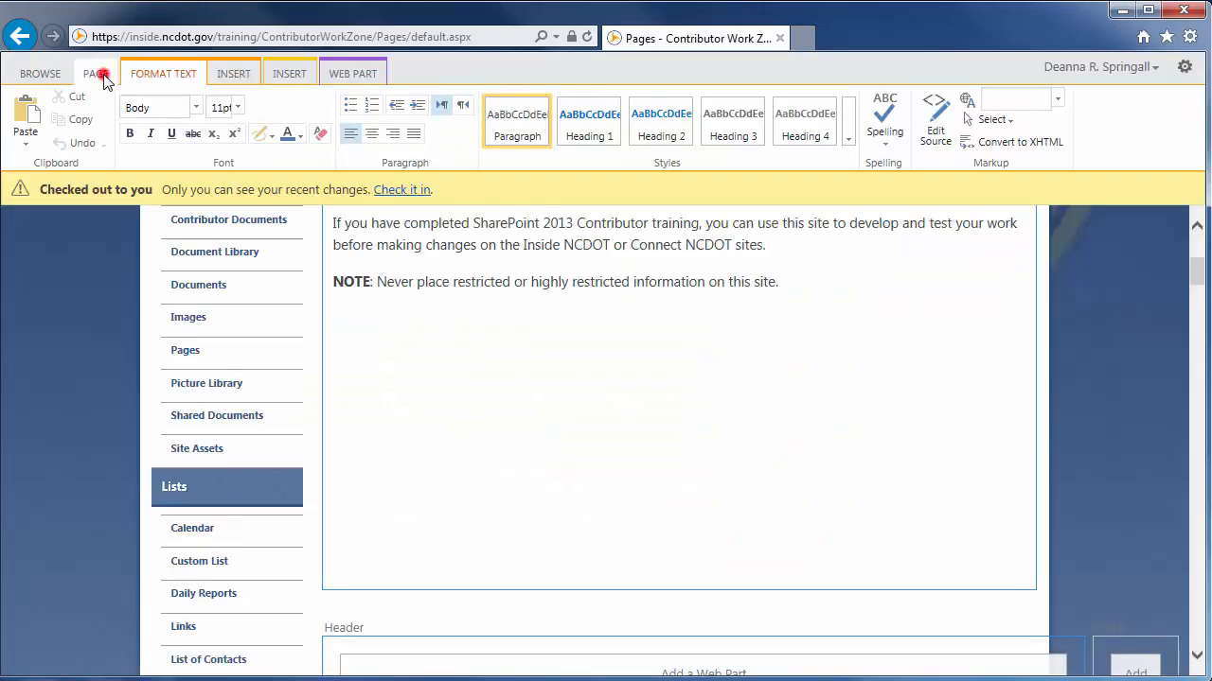
Save the Contributor Work Zone page and review the items in its All Announcements web part
{"action": "left_click", "coordinate": [99, 74]}
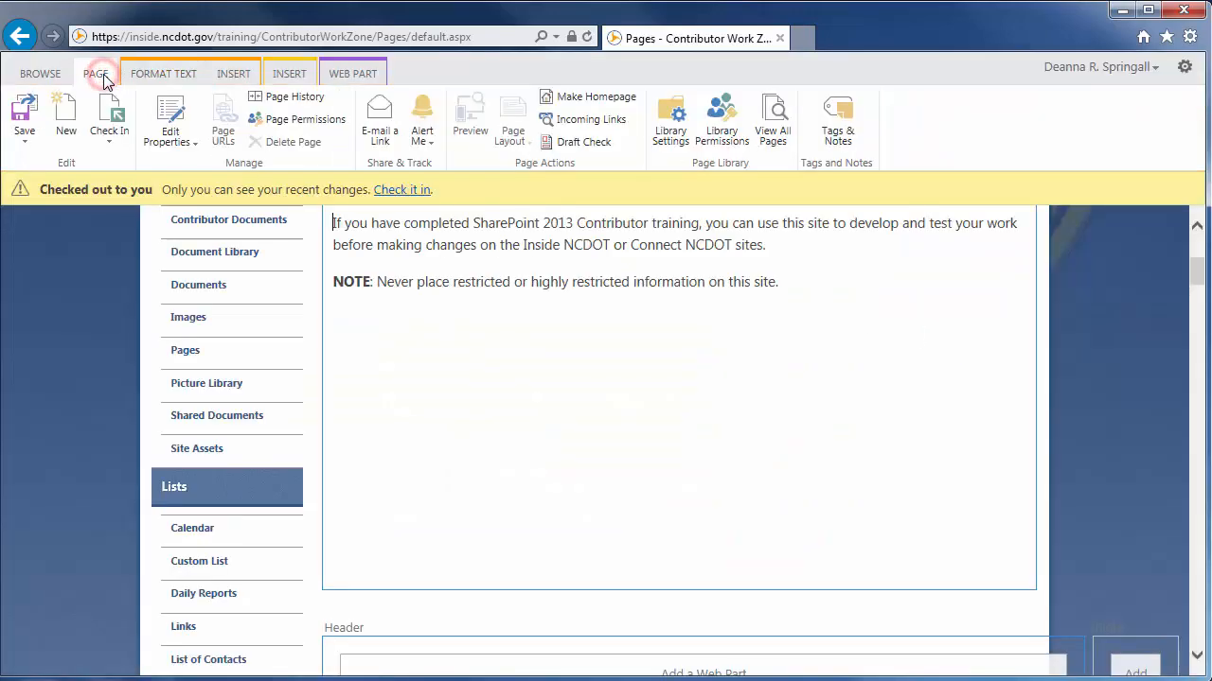
{"action": "left_click", "coordinate": [27, 125]}
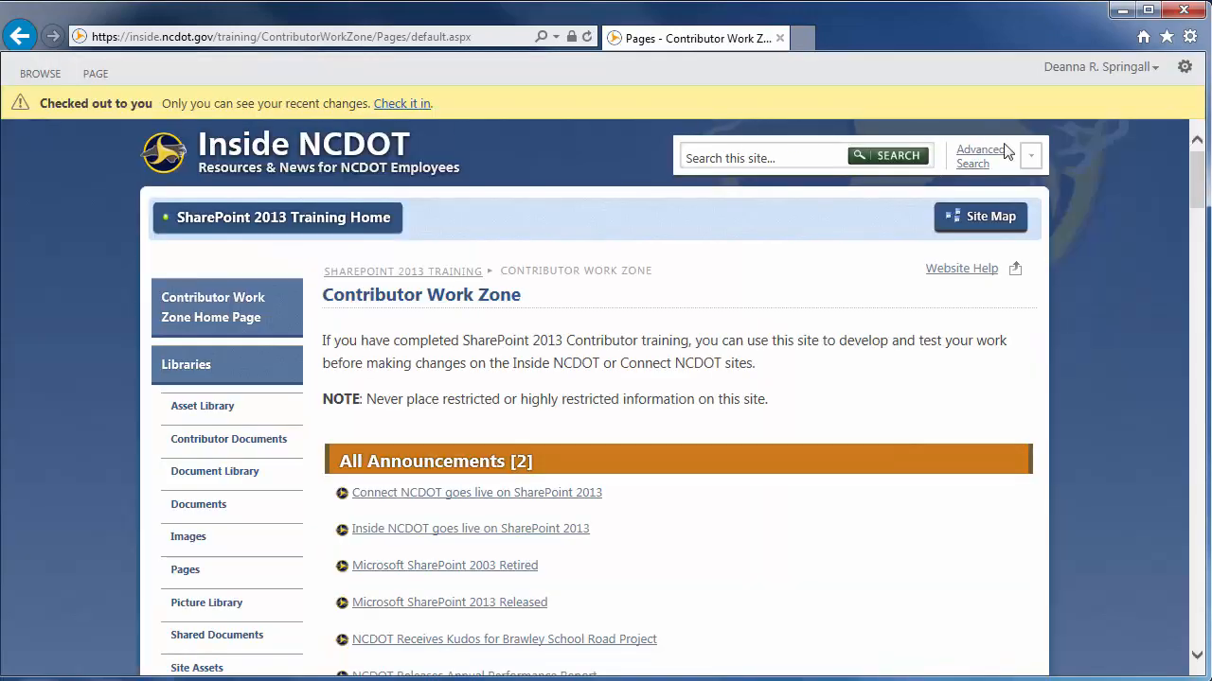
{"action": "left_click_drag", "start_coordinate": [1197, 186], "coordinate": [1198, 200]}
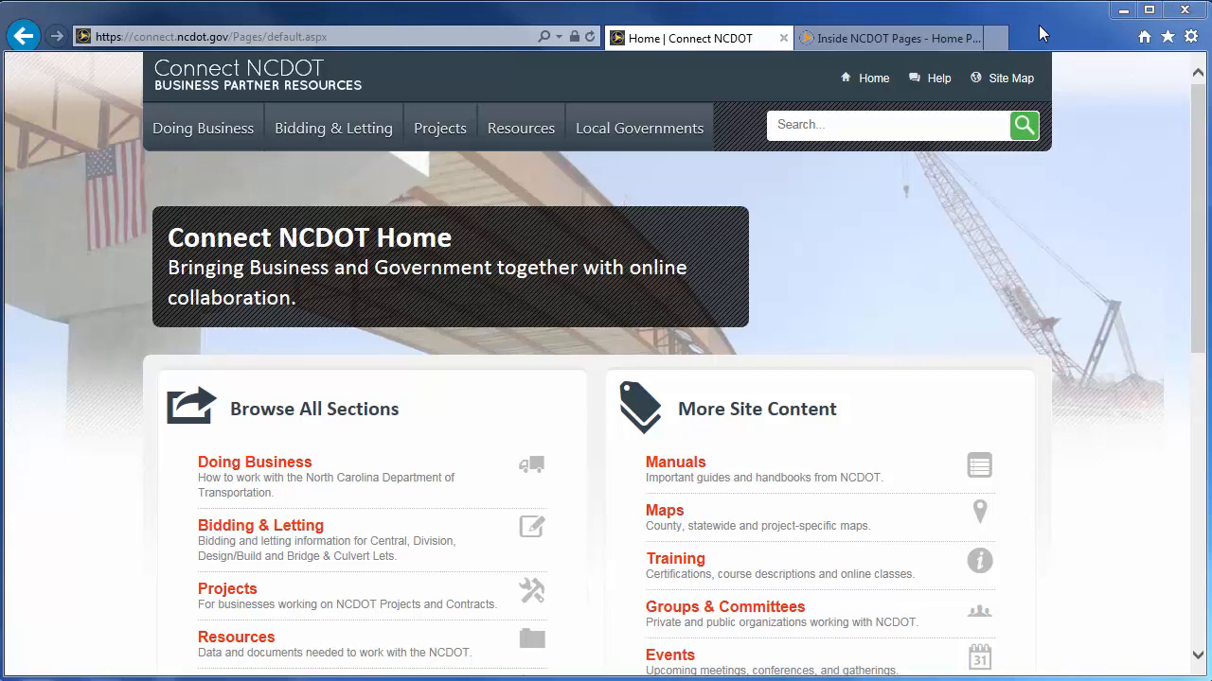
From the Connect NCDOT home page, go to the user help section and open its SharePoint Help page
{"action": "left_click", "coordinate": [948, 76]}
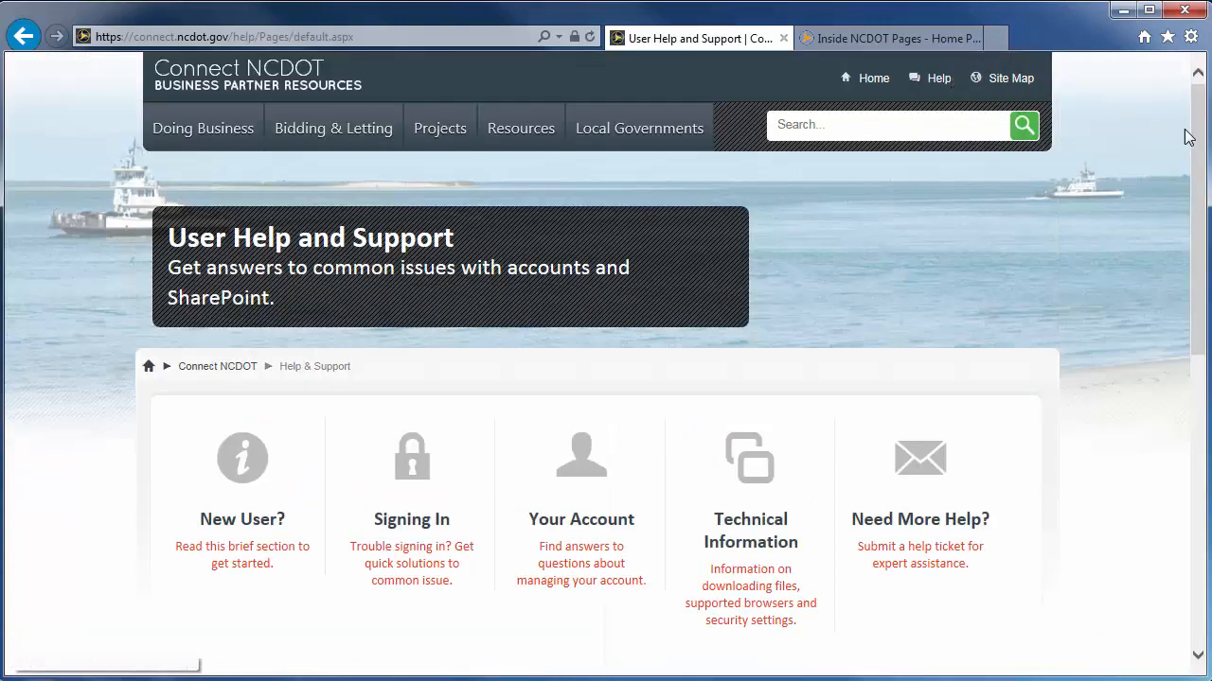
{"action": "left_click_drag", "start_coordinate": [1199, 140], "coordinate": [1195, 384]}
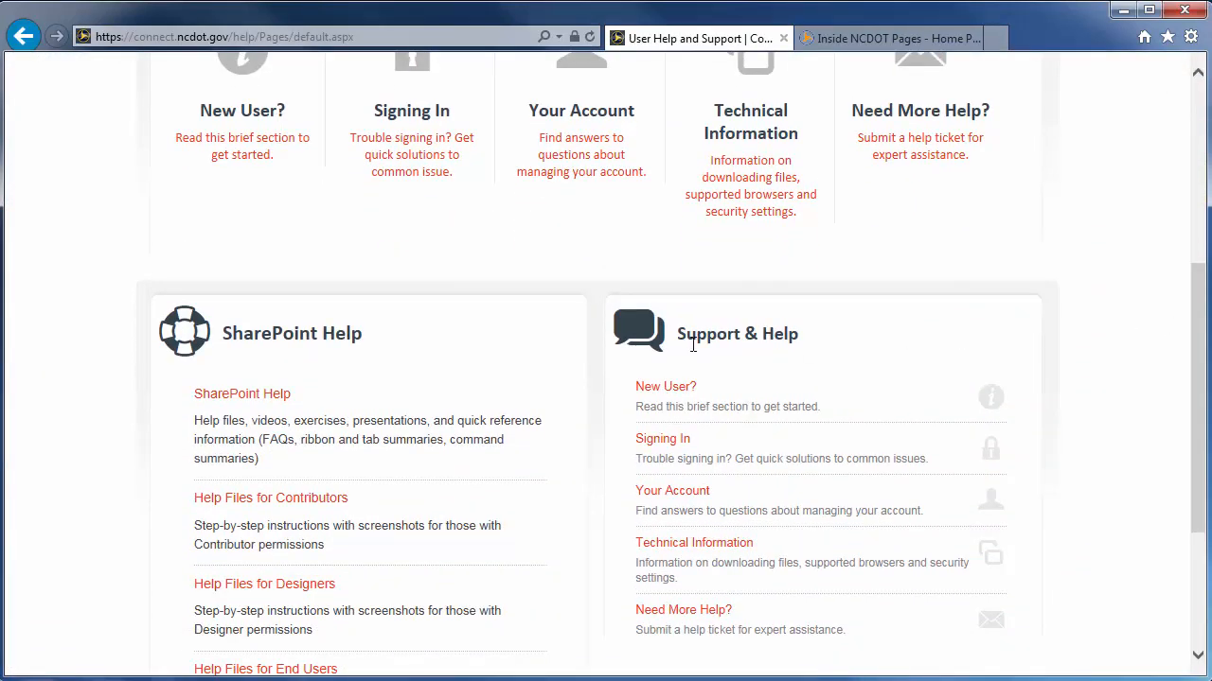
{"action": "left_click", "coordinate": [229, 395]}
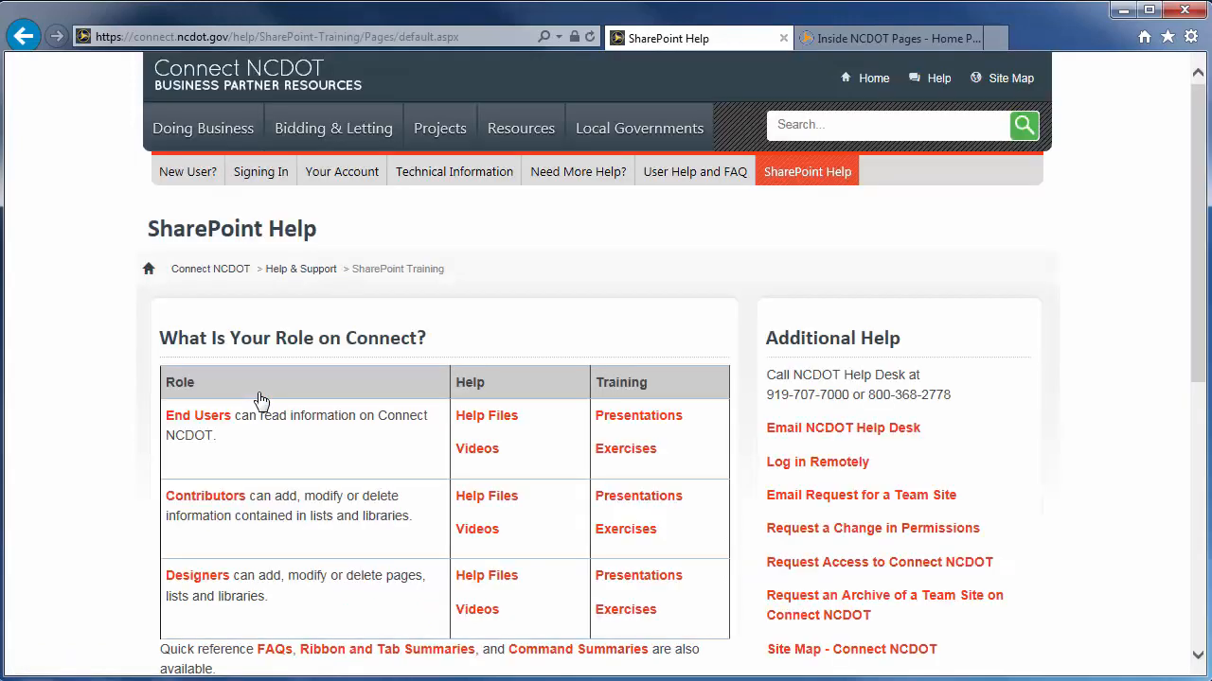
Switch to the Inside NCDOT home page and locate the Website Help link in the page footer
{"action": "left_click", "coordinate": [862, 39]}
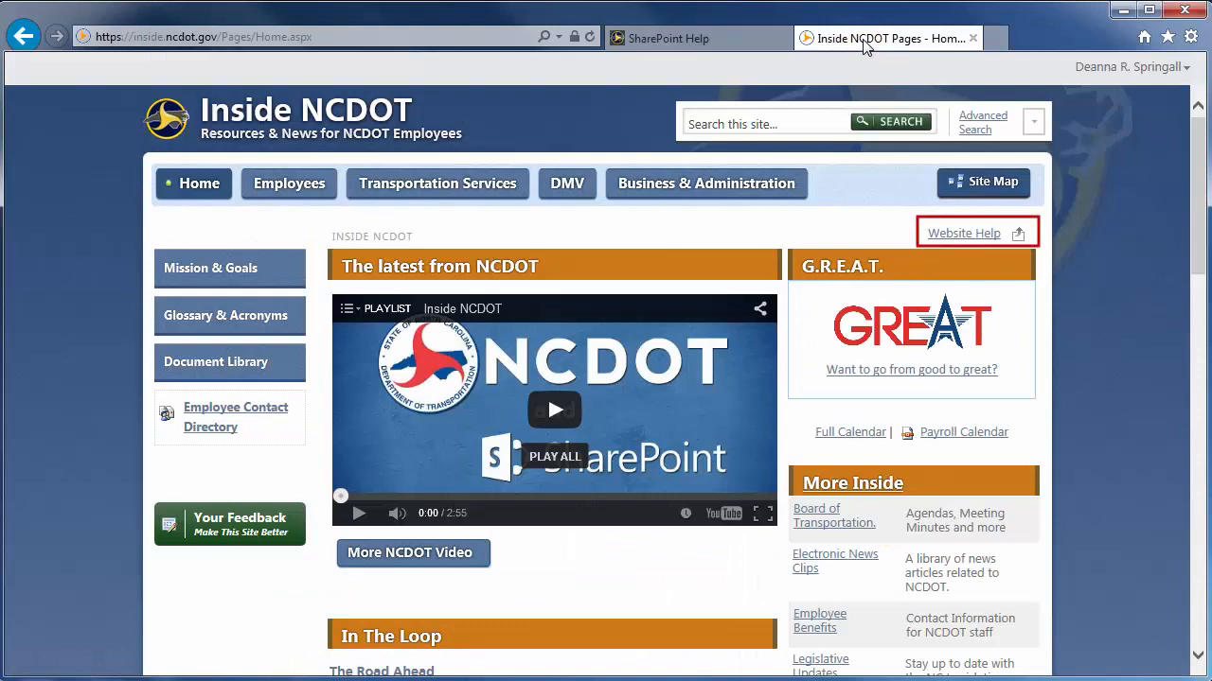
{"action": "left_click_drag", "start_coordinate": [1200, 128], "coordinate": [1205, 499]}
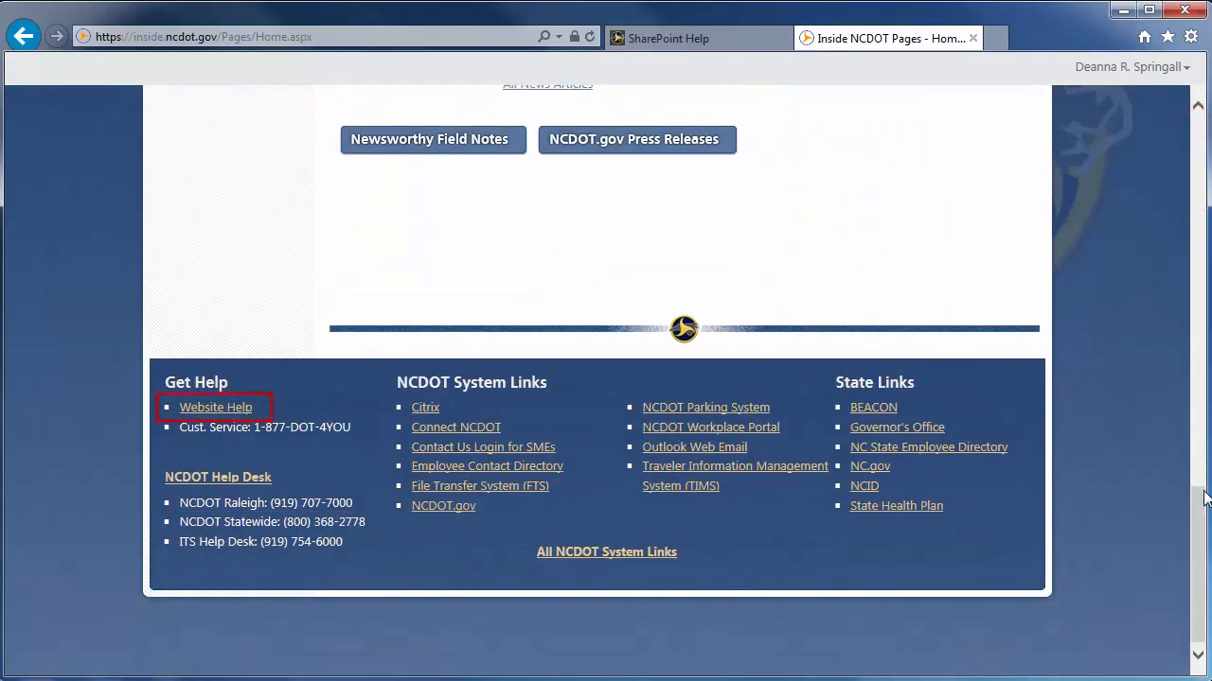